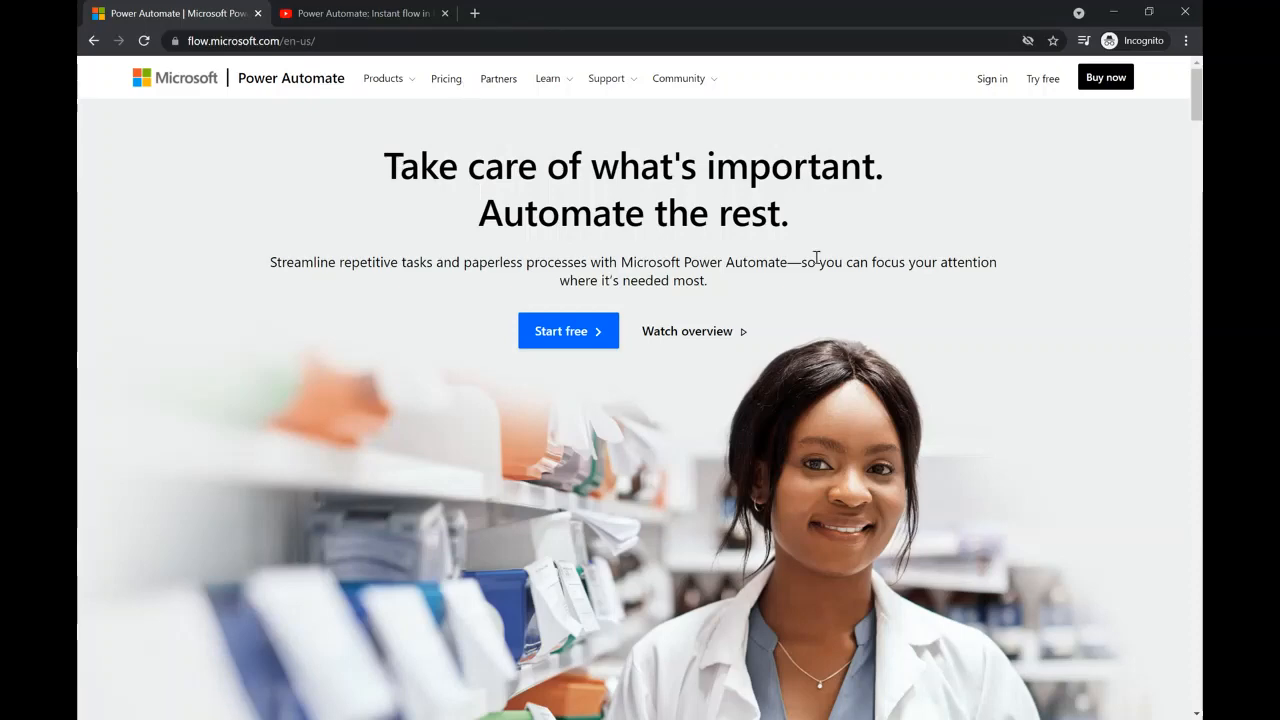
- Look over the public Power Automate landing page
scroll(957, 270, down, 3)
scroll(958, 269, up, 2)
scroll(958, 269, up, 1)
scroll(1006, 197, down, 10)
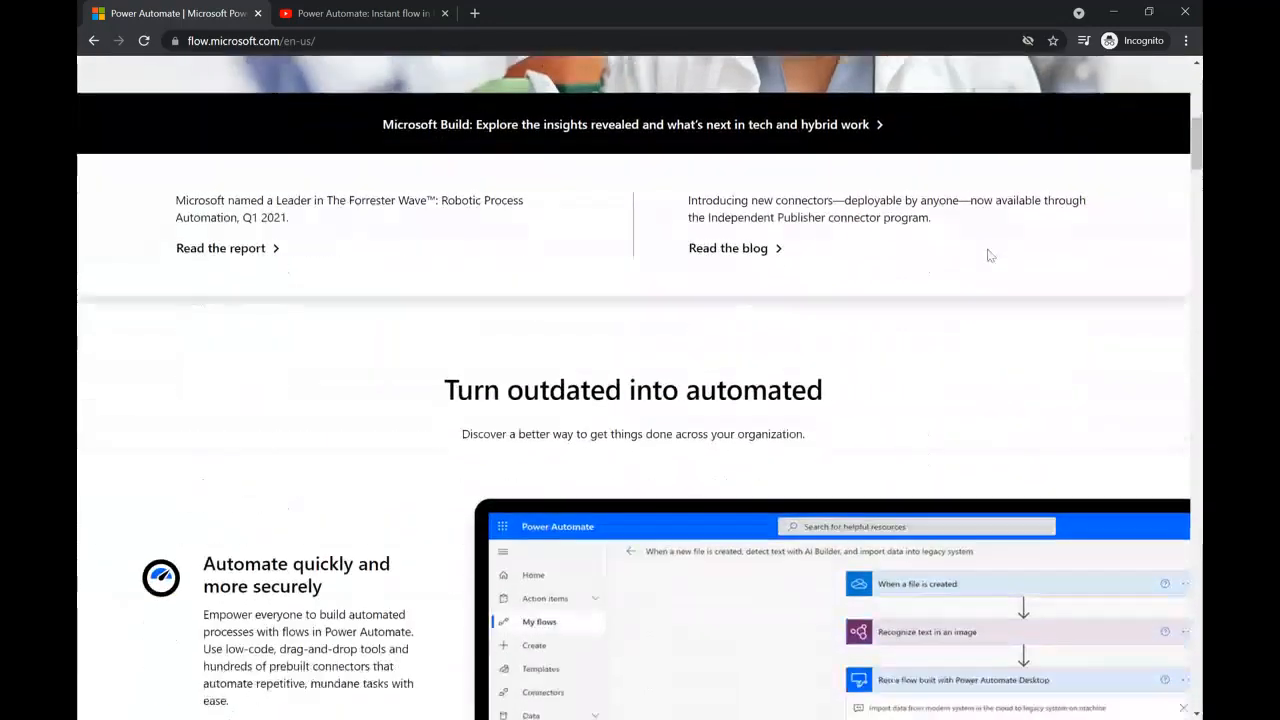
scroll(972, 272, up, 10)
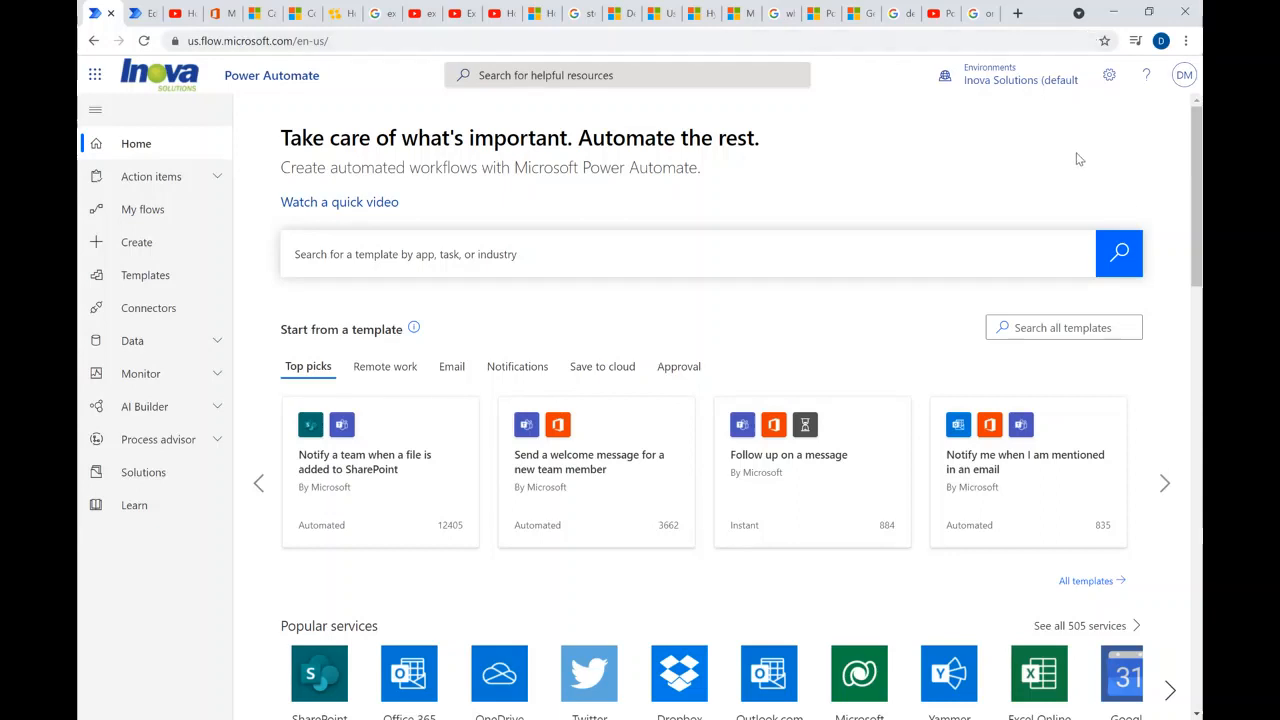
- Browse the home page, including the Remote work and Email template categories and the popular services
scroll(1080, 158, down, 1)
scroll(1080, 158, up, 1)
click(372, 369)
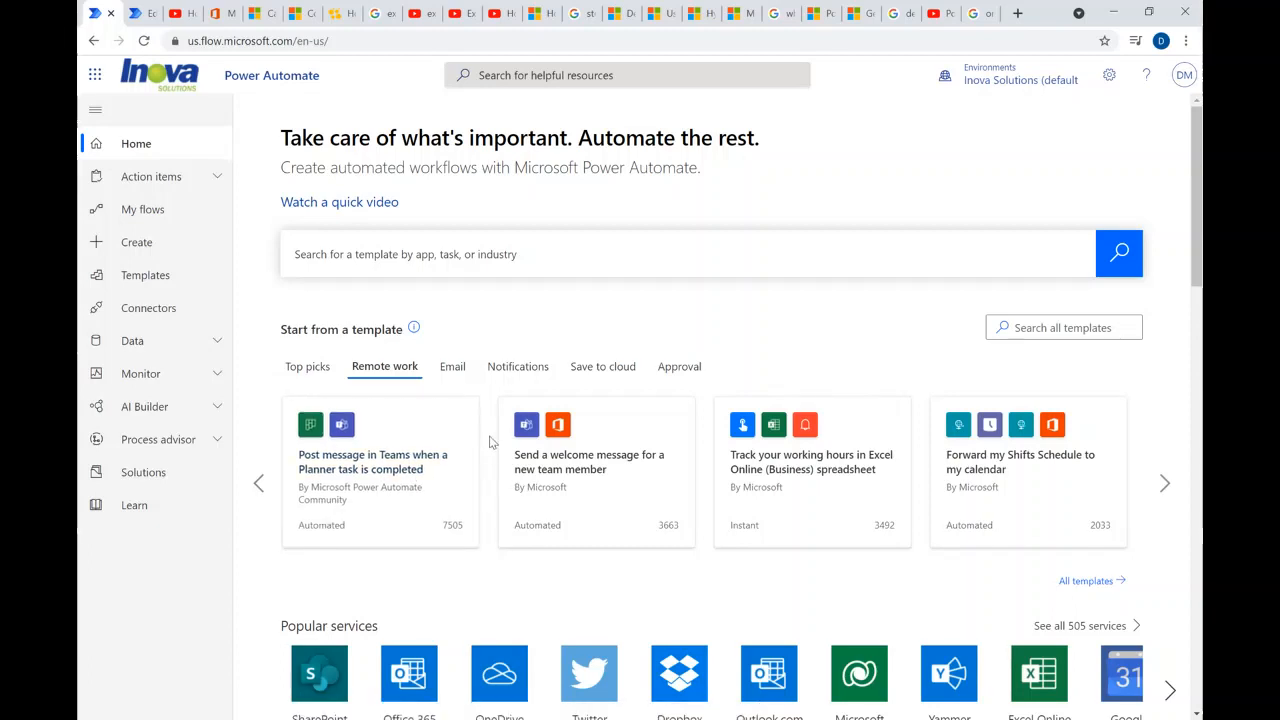
click(456, 368)
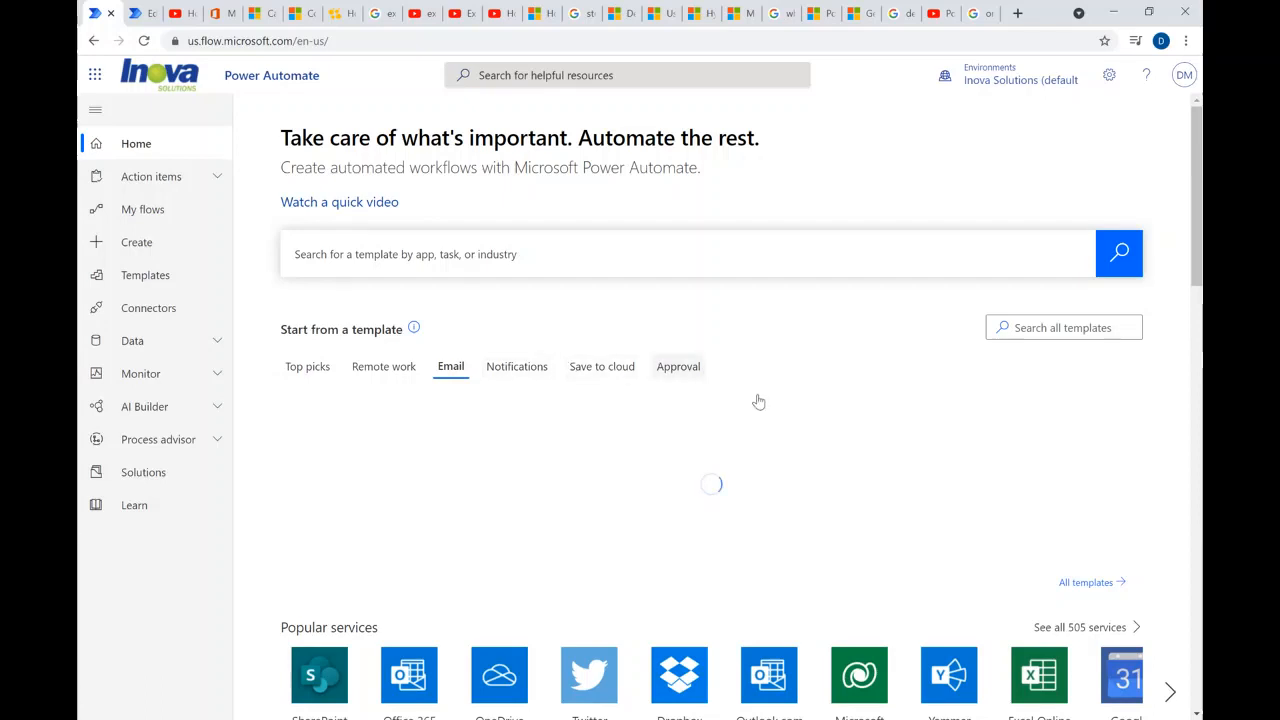
scroll(757, 400, down, 2)
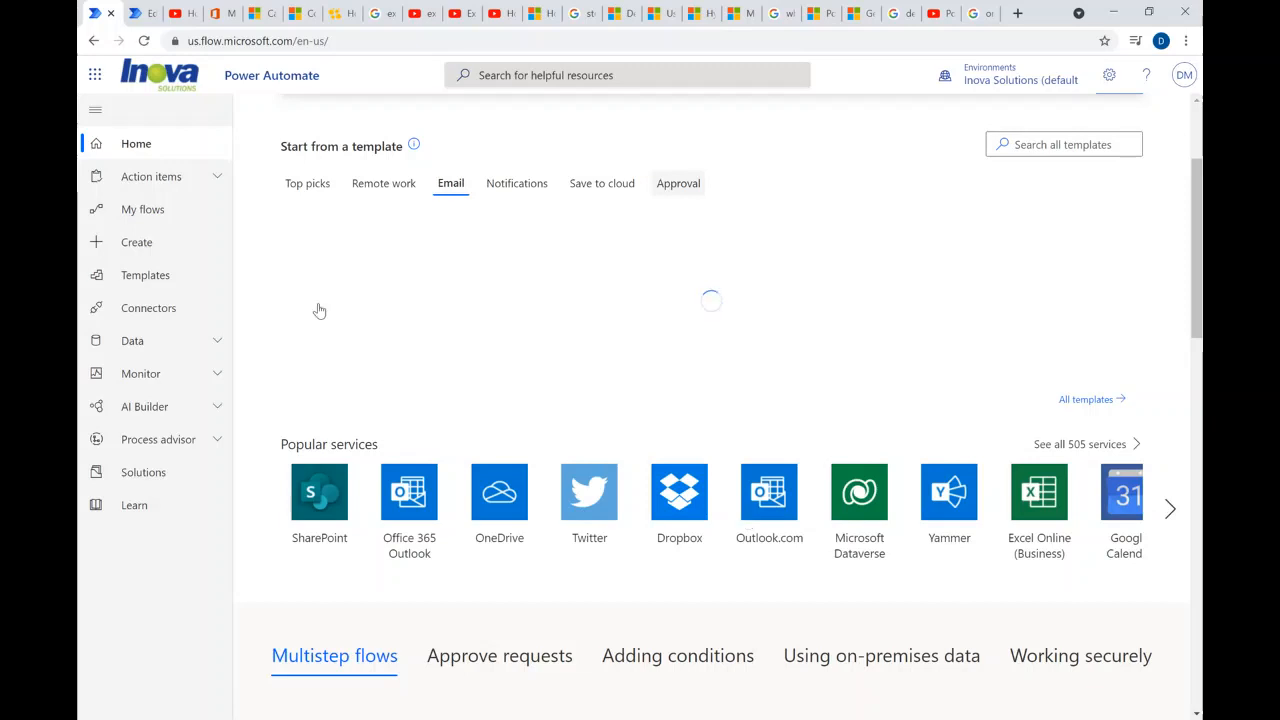
scroll(440, 346, up, 2)
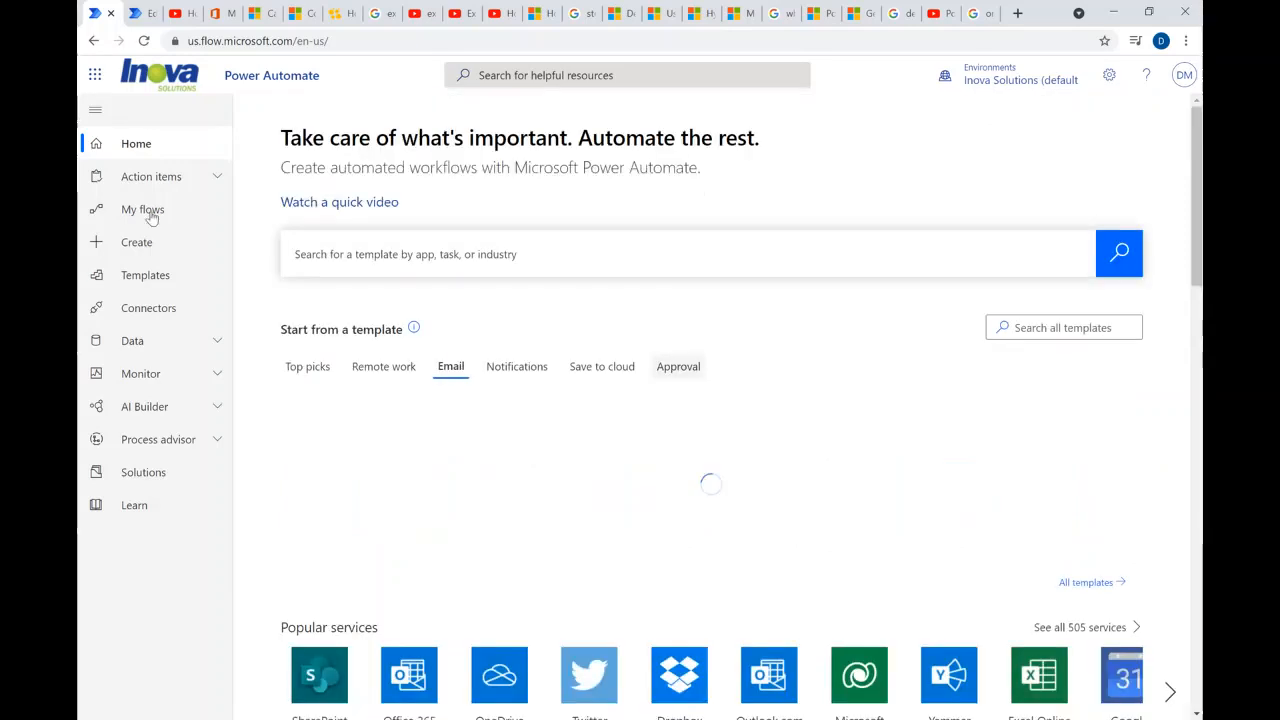
- Open the My flows list and close the extra "Edit your flow" browser tab
click(156, 215)
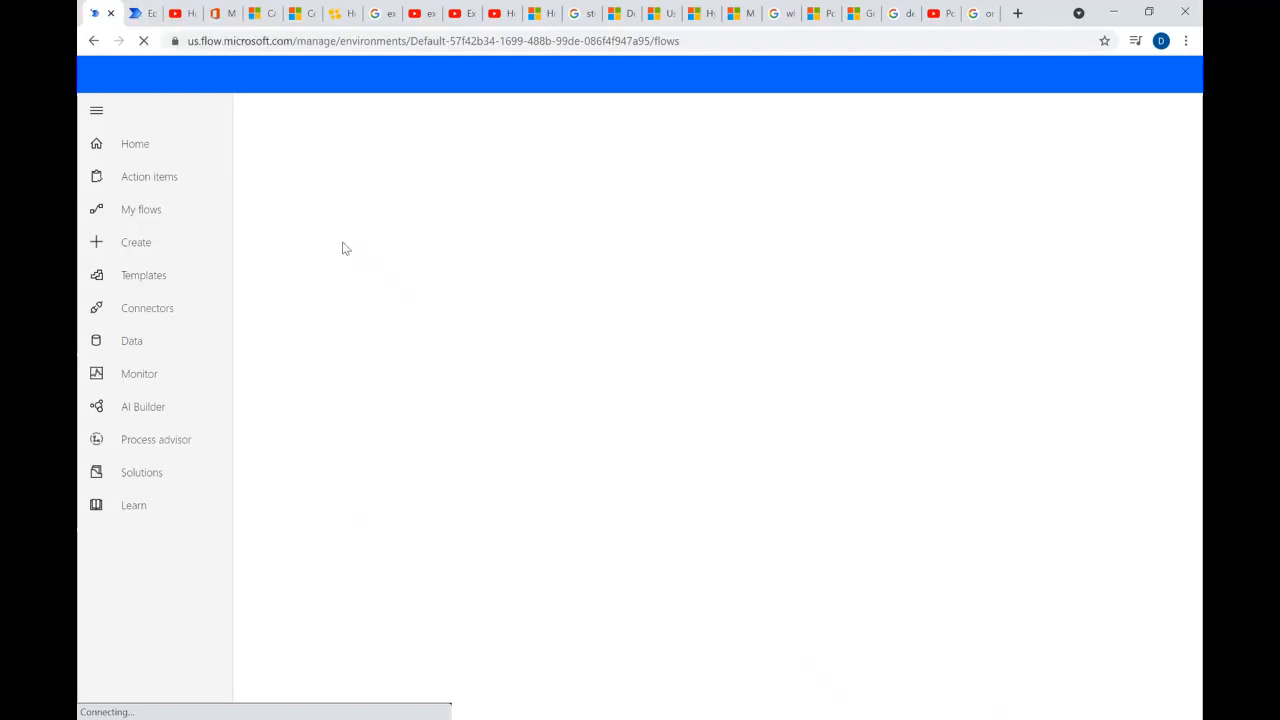
click(145, 14)
key(ctrl+w)
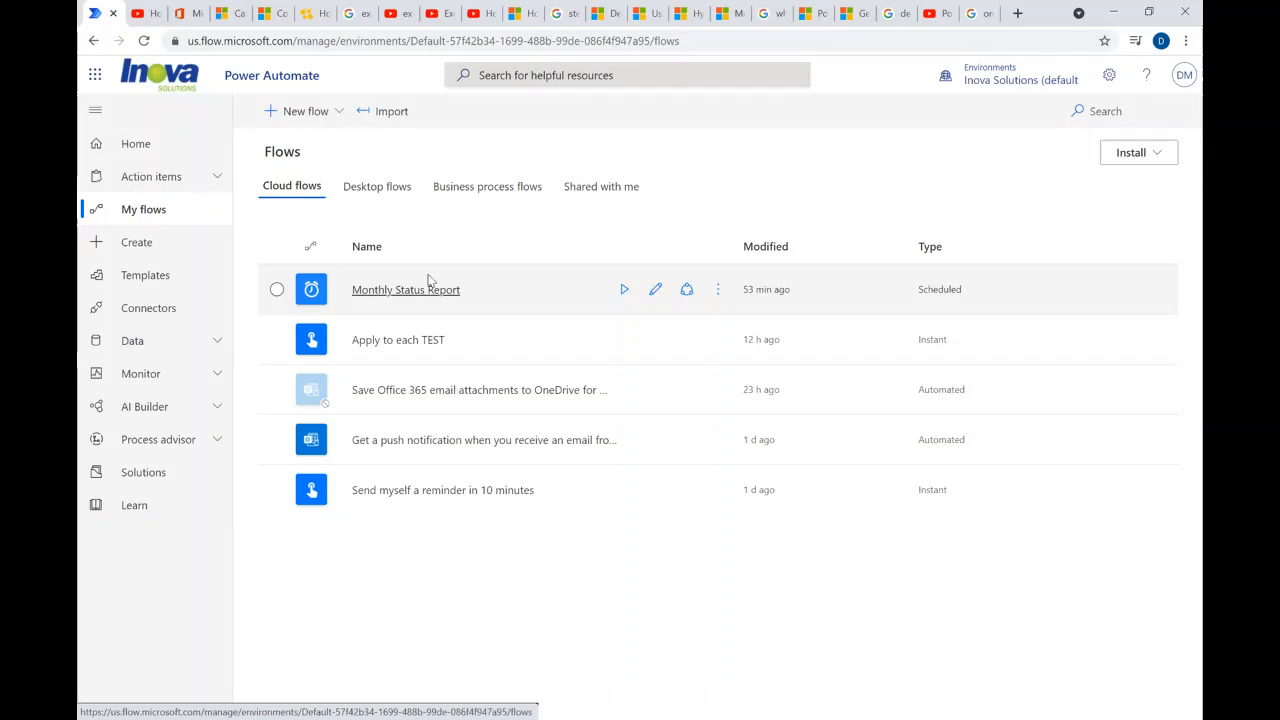
- Search the template gallery for "youtube" and open the Share YouTube Video On Twitter template
click(137, 281)
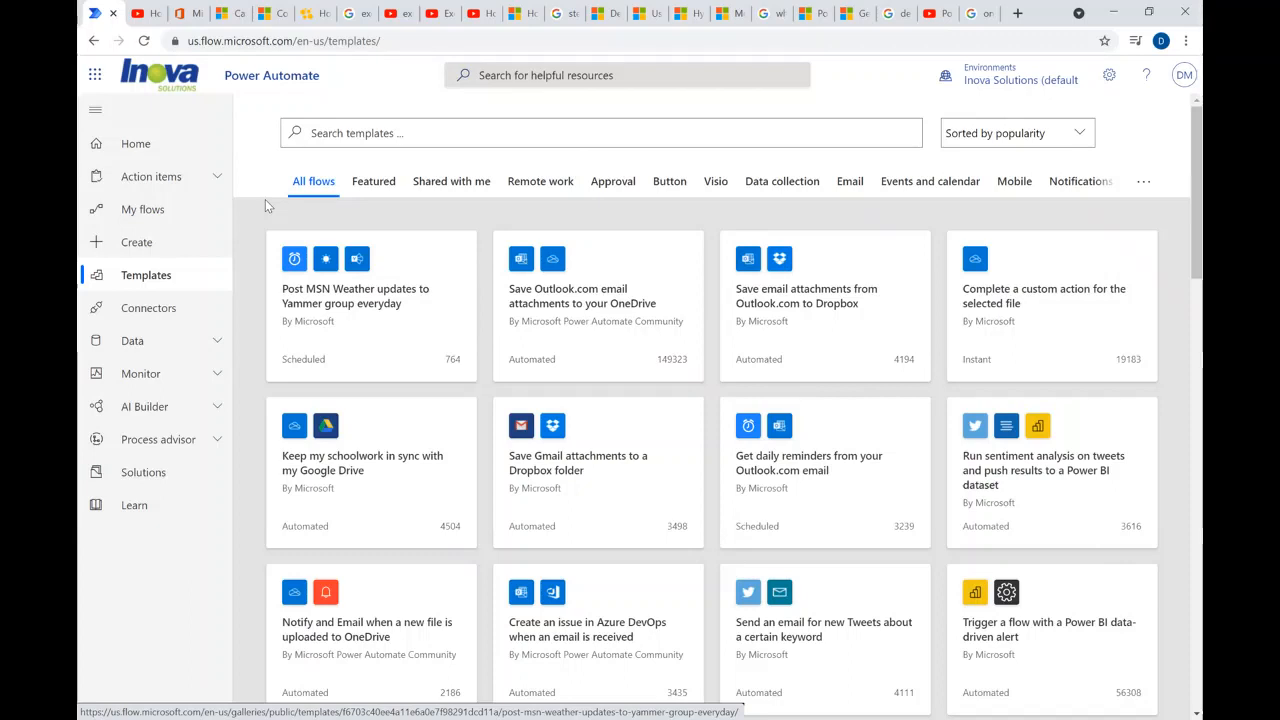
click(390, 128)
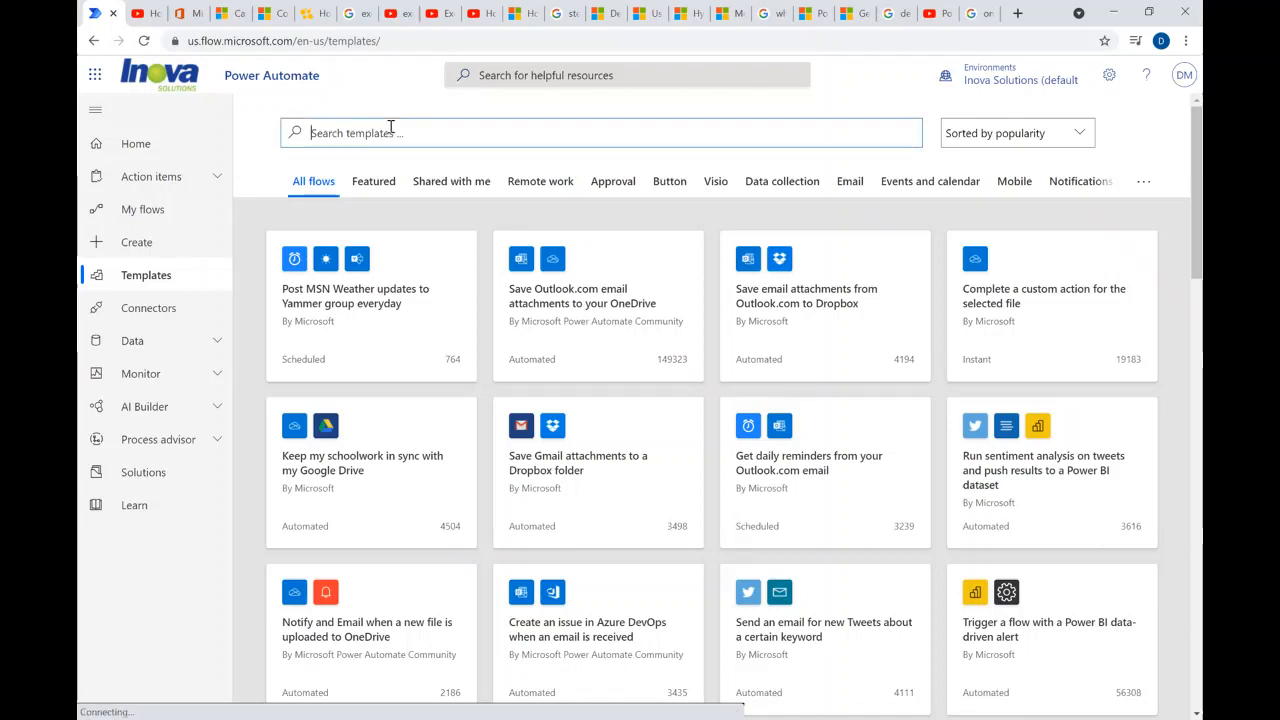
text(you)
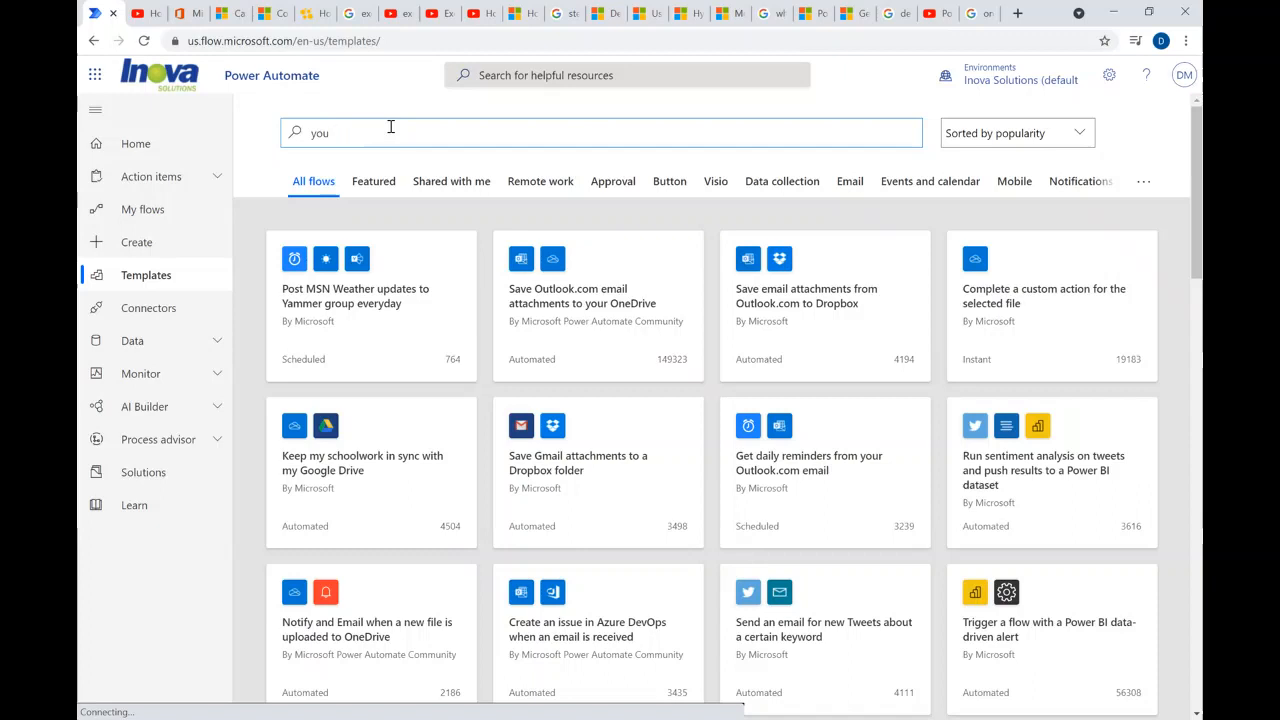
text(tube)
key(Return)
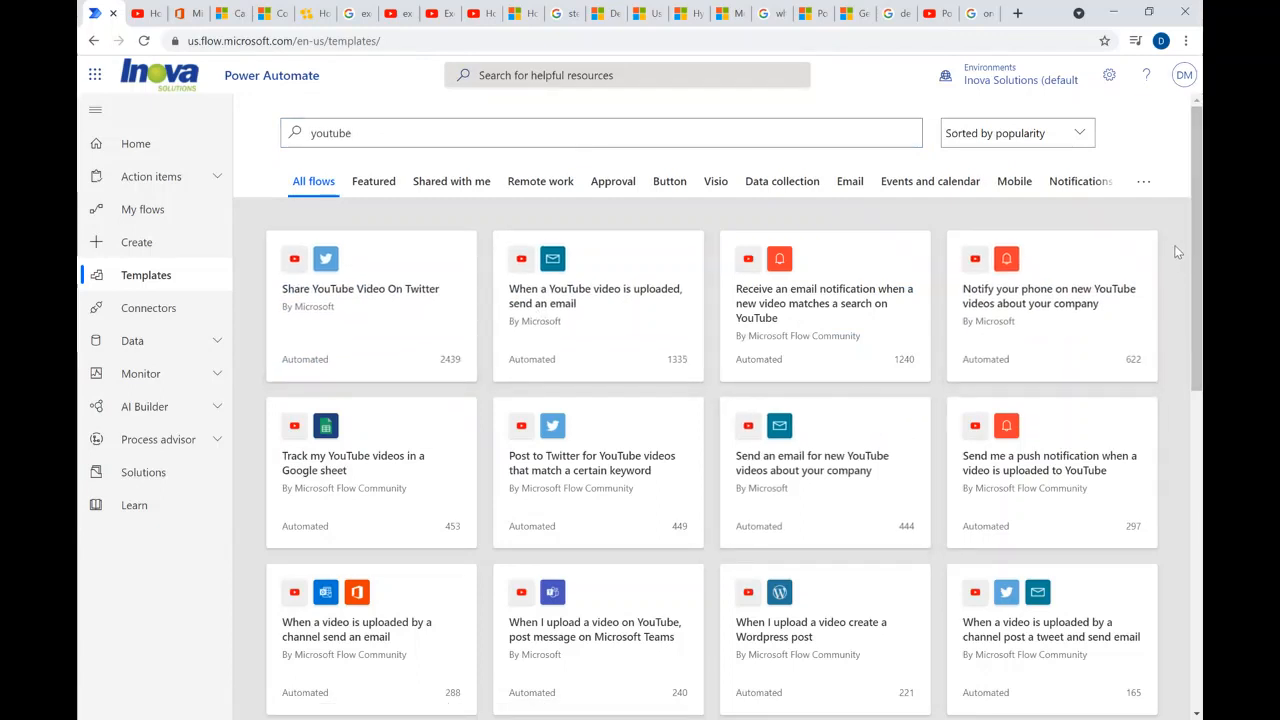
scroll(1190, 280, down, 2)
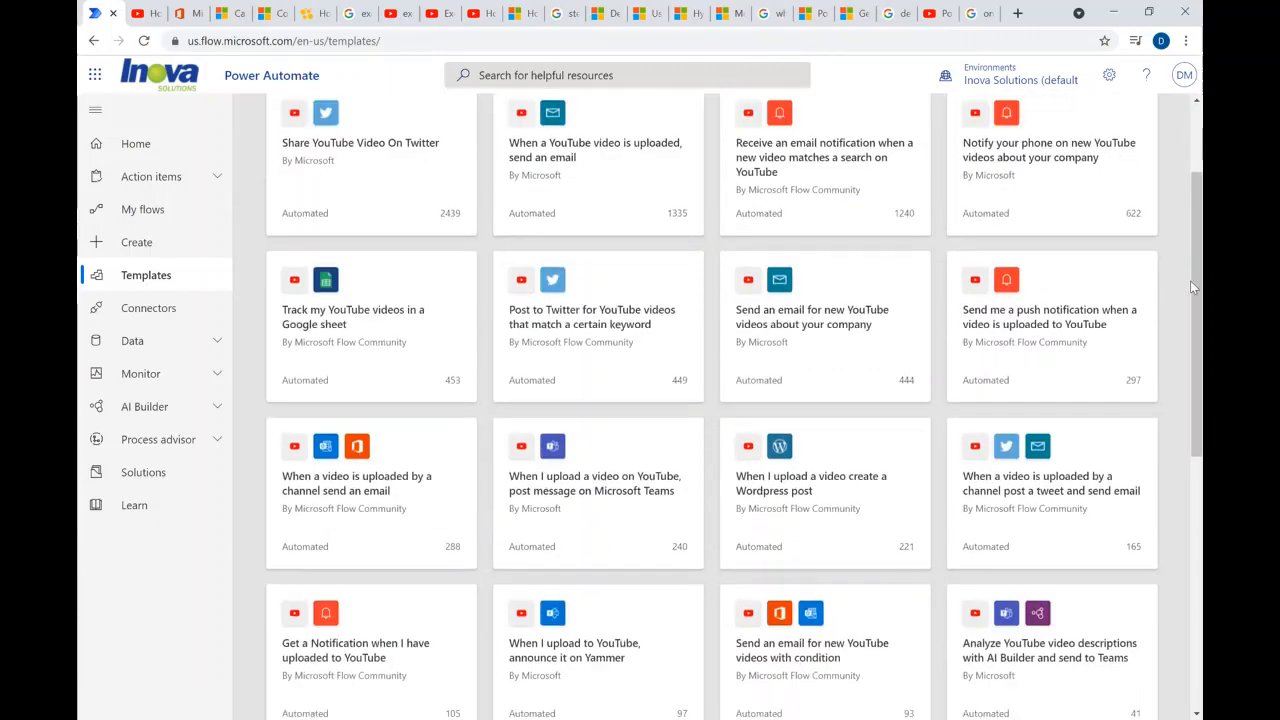
scroll(1190, 287, up, 2)
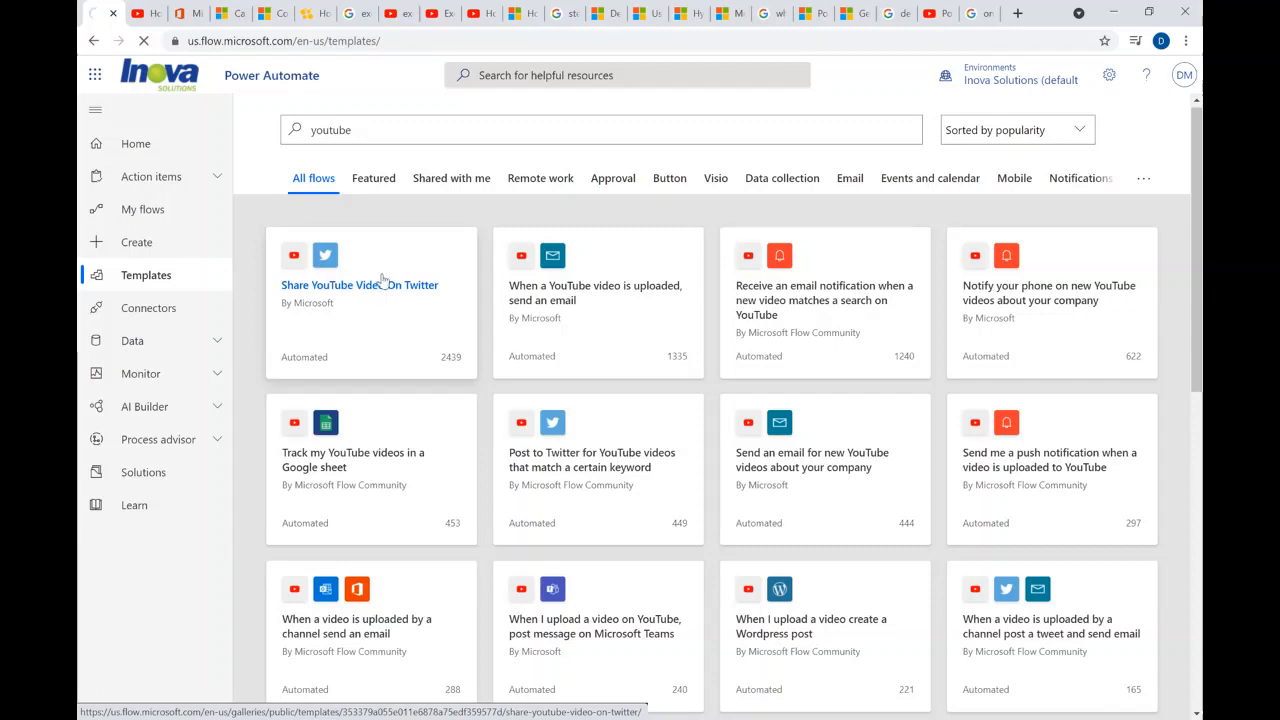
click(383, 285)
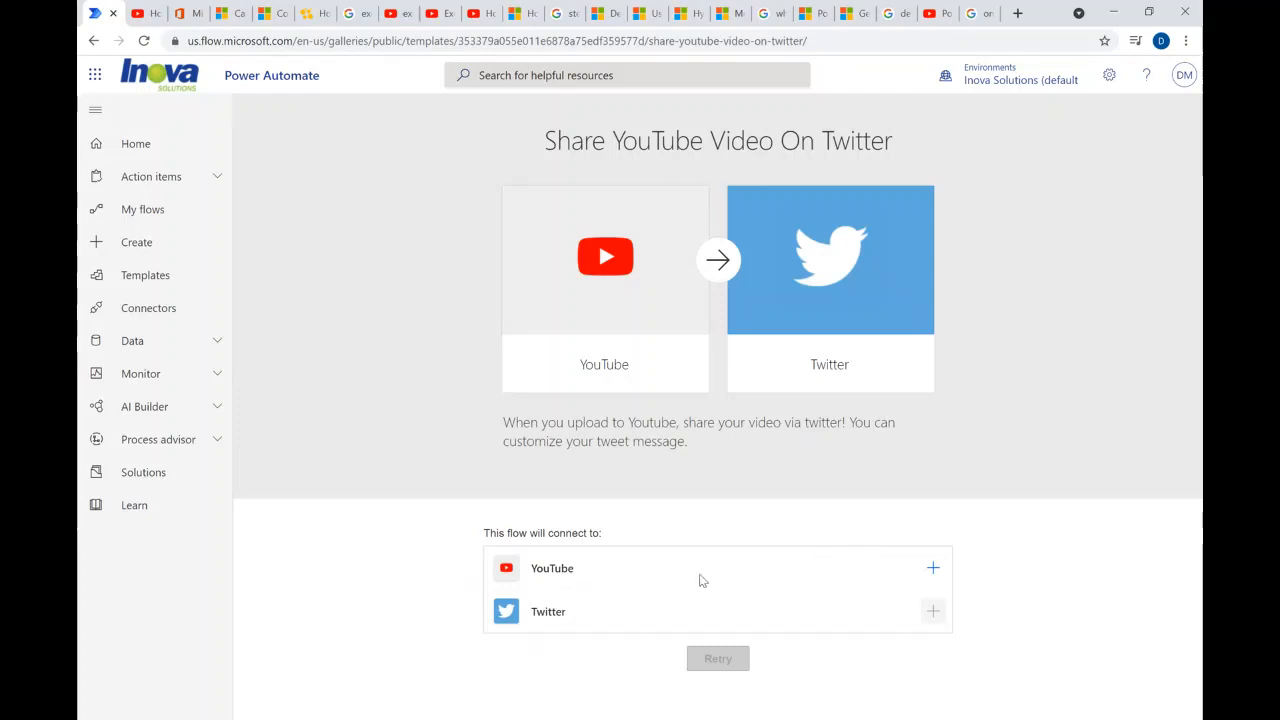
- Connect the YouTube and Twitter accounts required by the template and continue to the flow editor
click(933, 571)
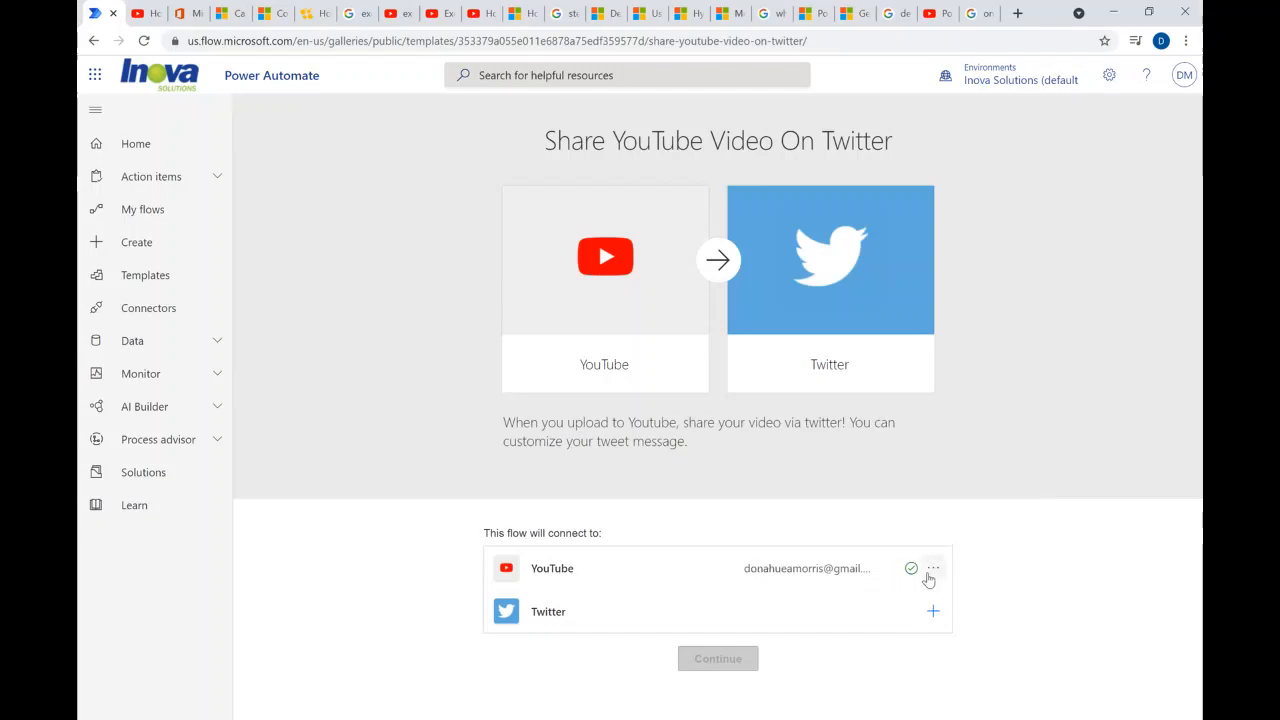
mouse_move(910, 573)
click(930, 613)
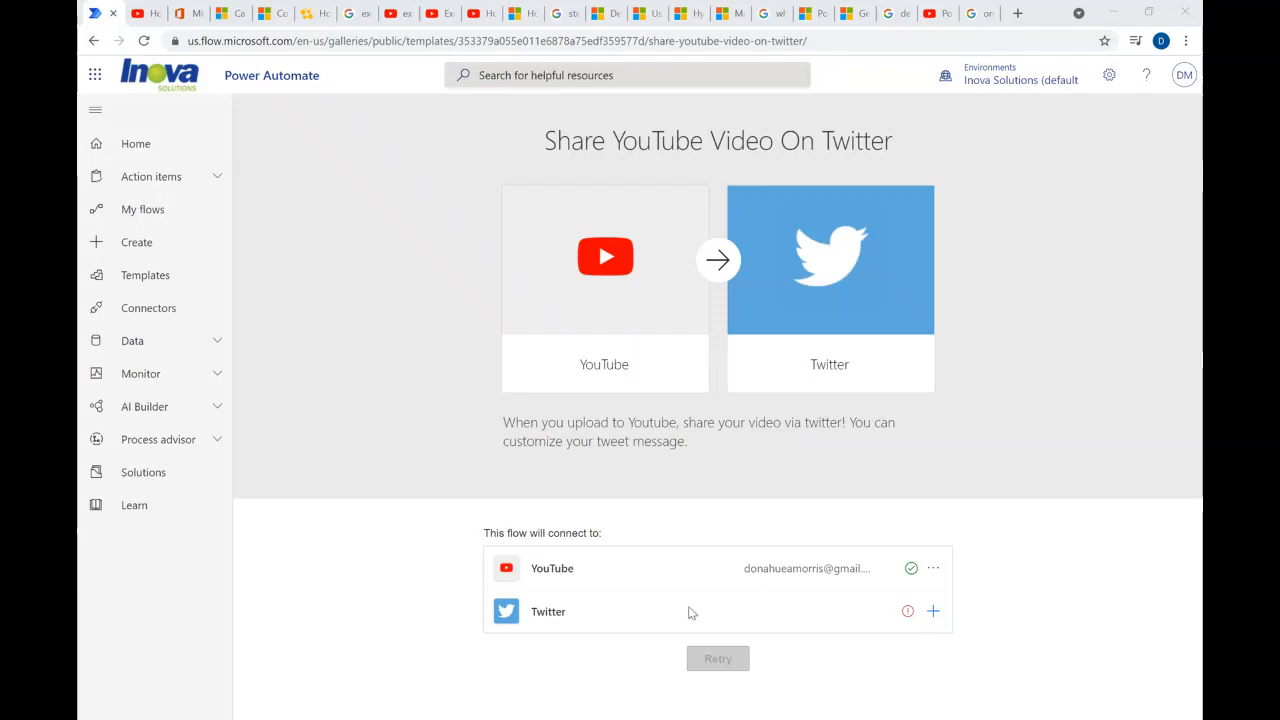
mouse_move(907, 616)
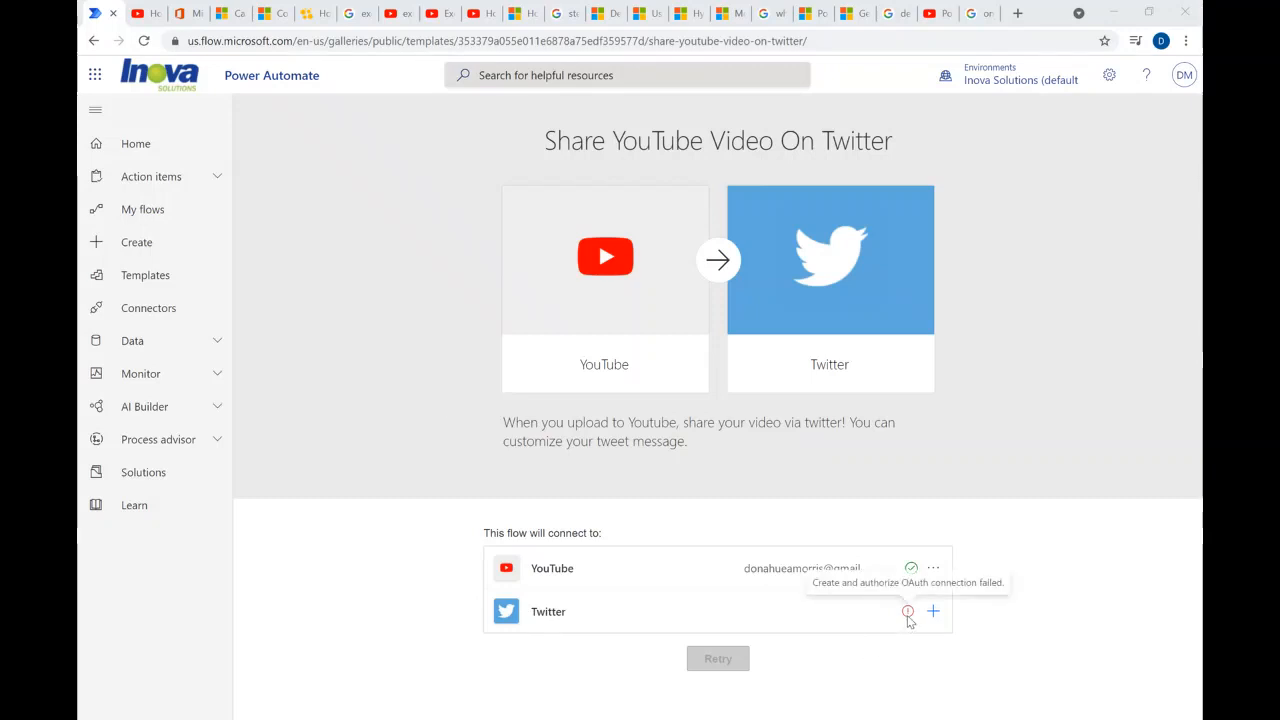
click(906, 616)
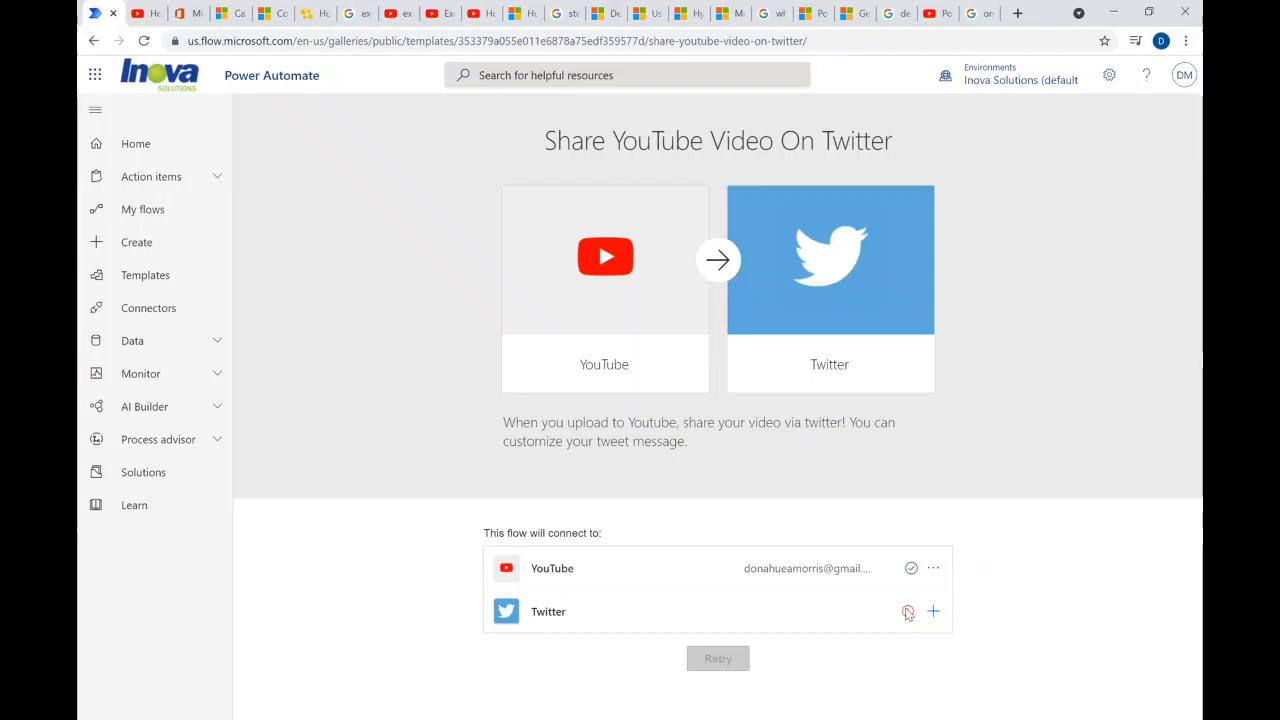
mouse_move(911, 619)
click(933, 611)
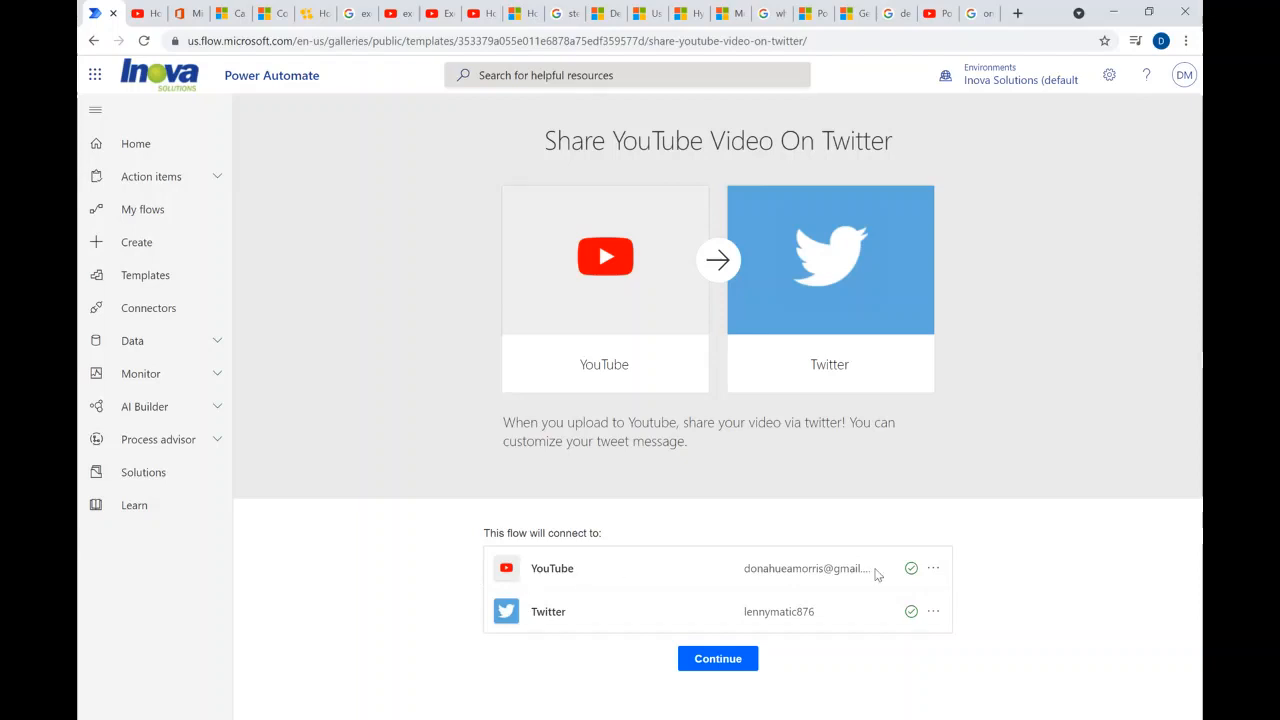
click(706, 671)
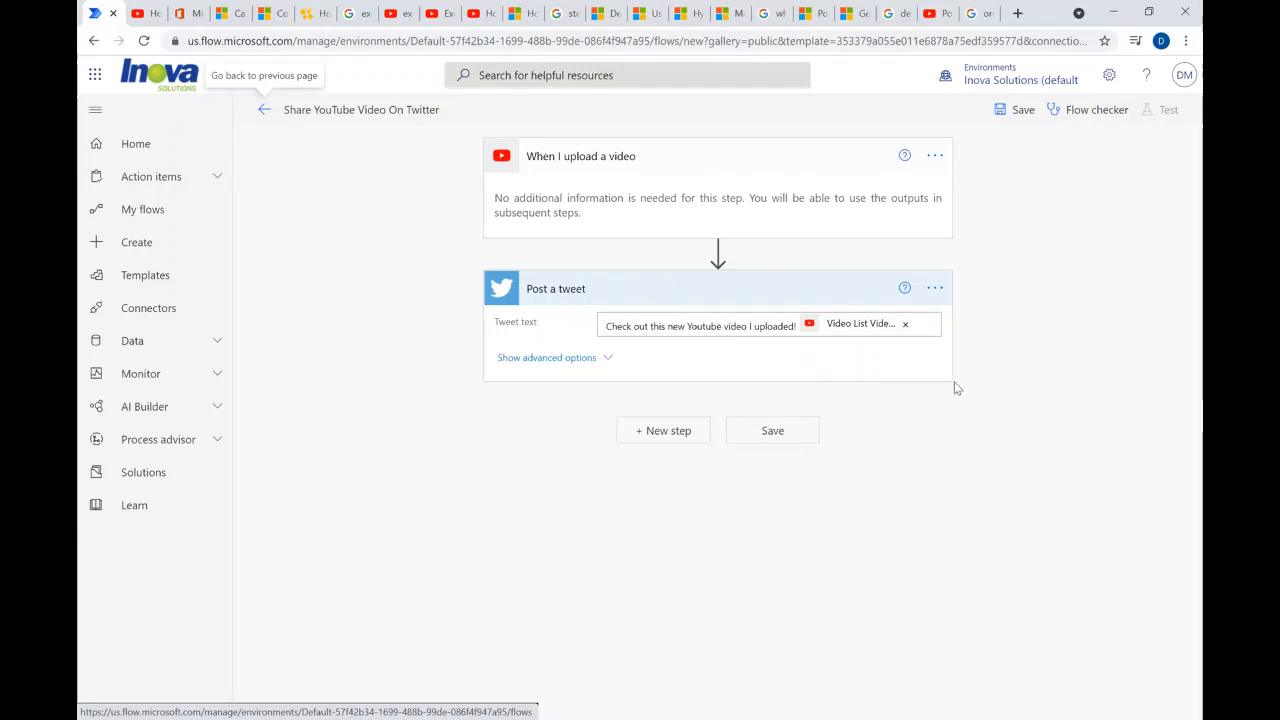
- Show the Post a tweet action's advanced options, check the dynamic content available for the tweet text, and save the flow
click(604, 358)
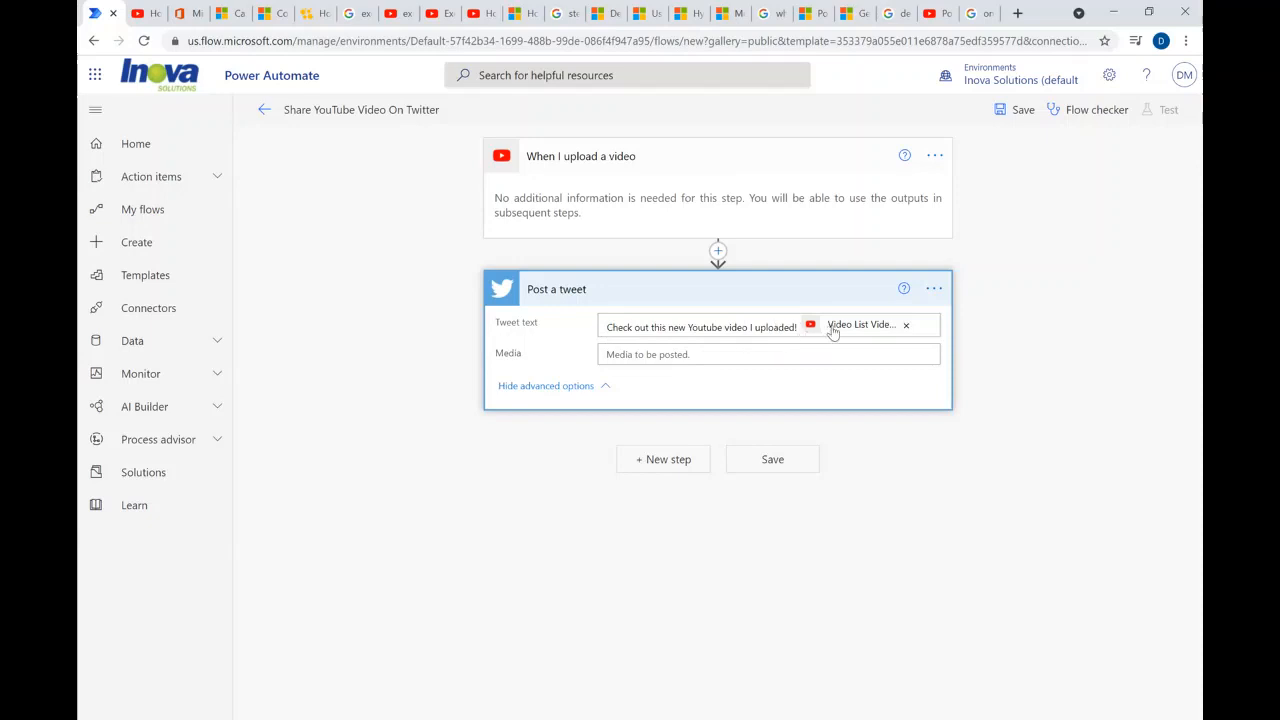
click(795, 325)
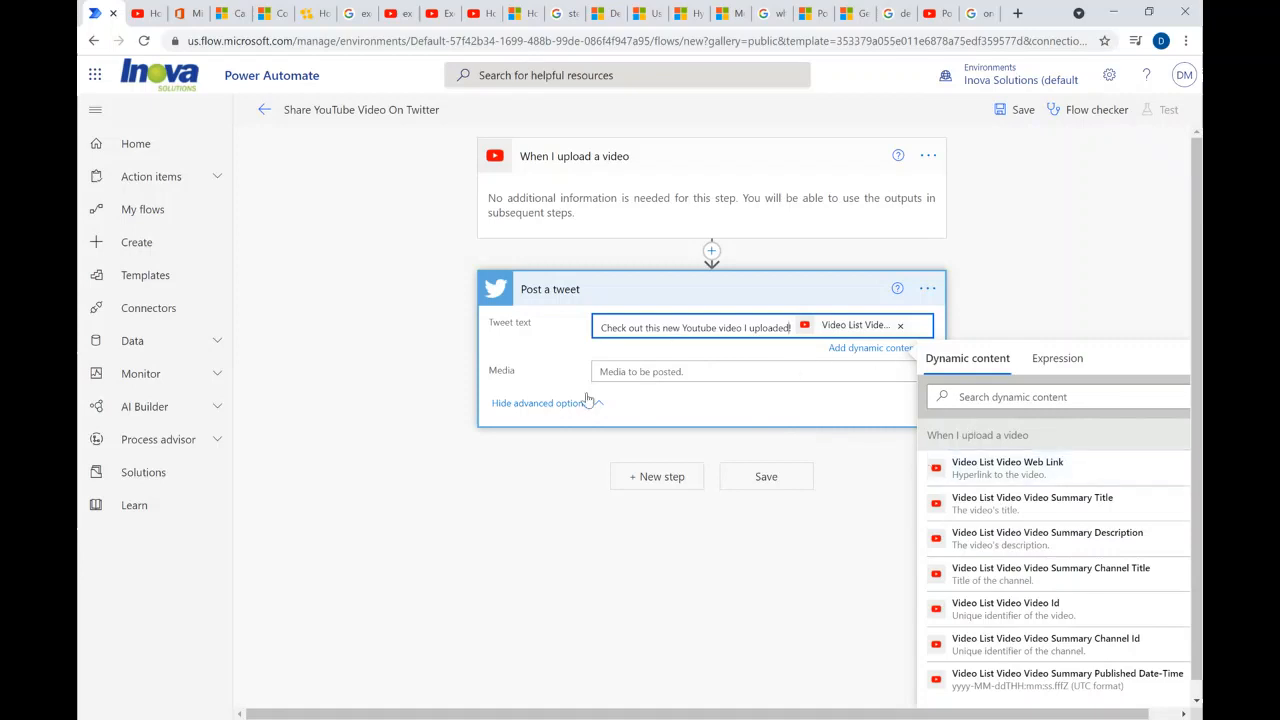
click(698, 413)
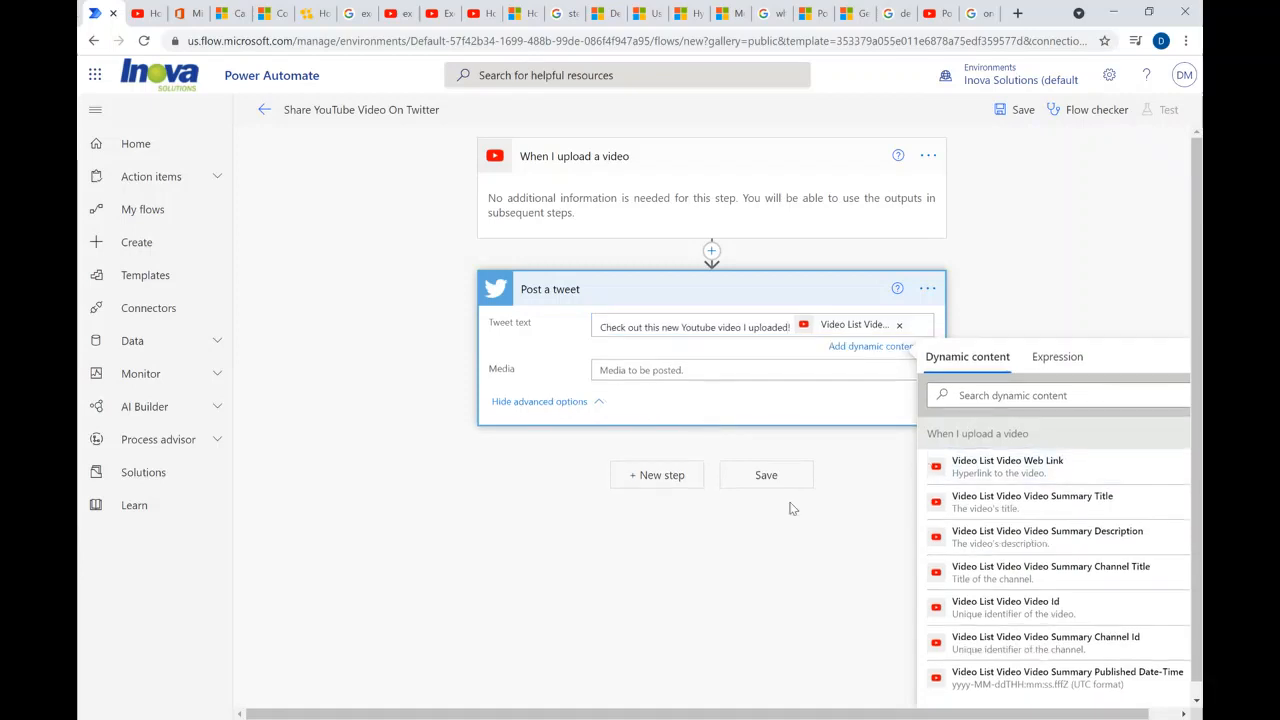
click(790, 468)
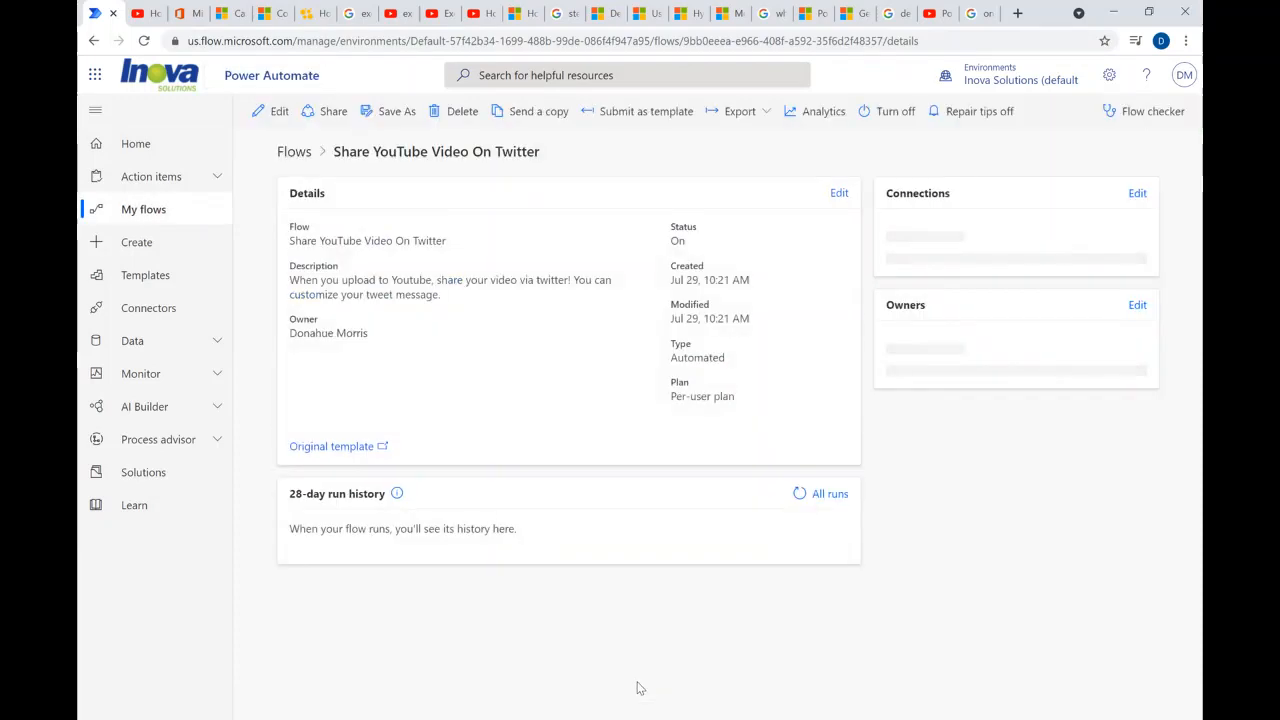
- Open the Share YouTube Video On Twitter flow from My flows, turn it off and return to the flow list
click(152, 210)
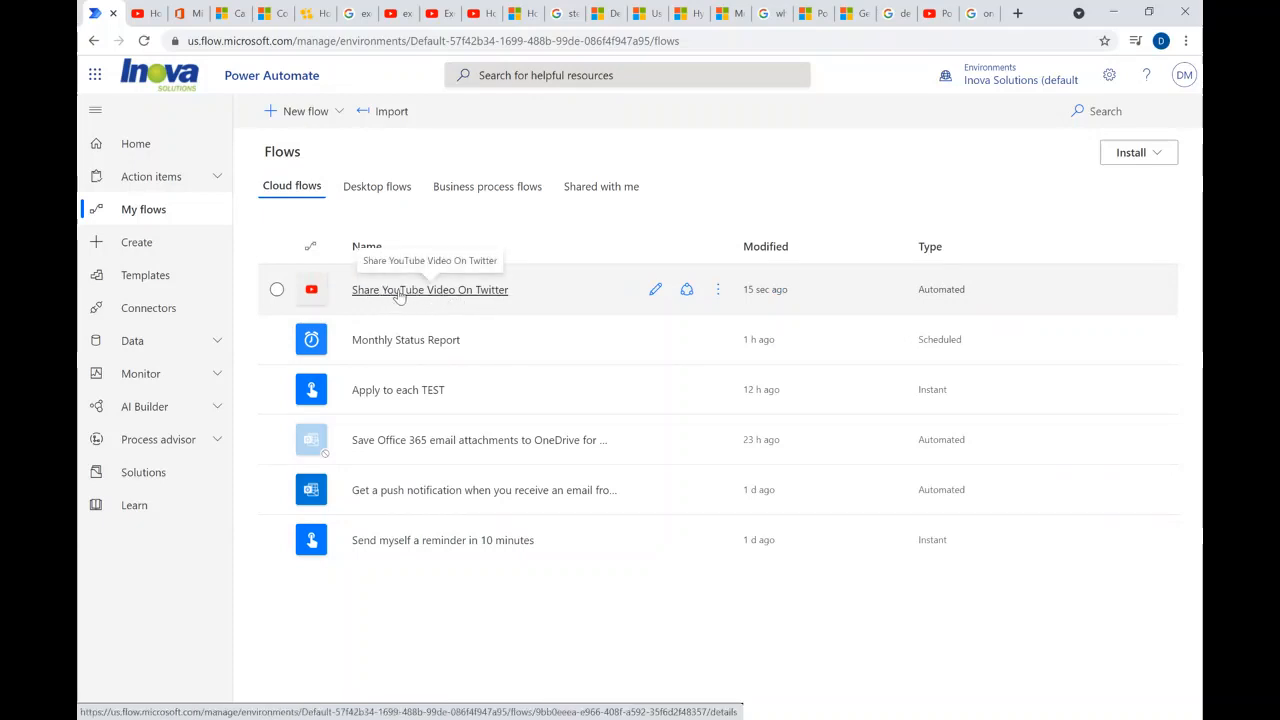
click(457, 292)
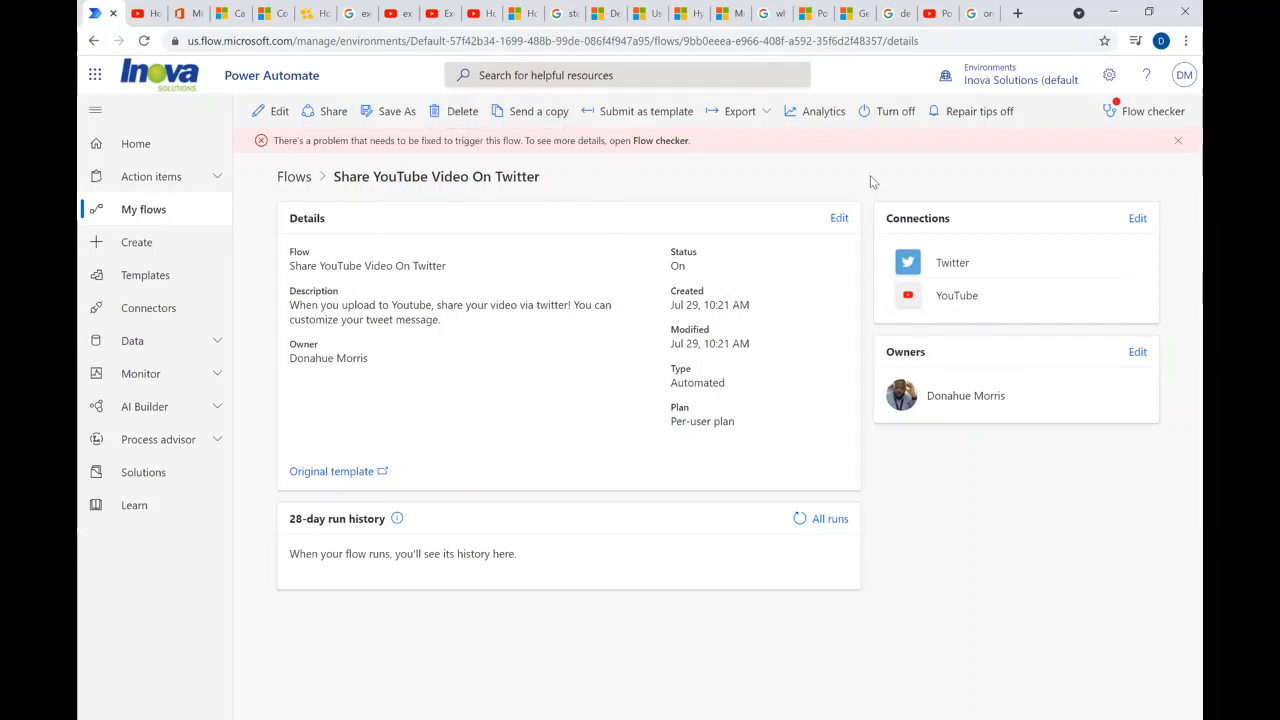
click(896, 111)
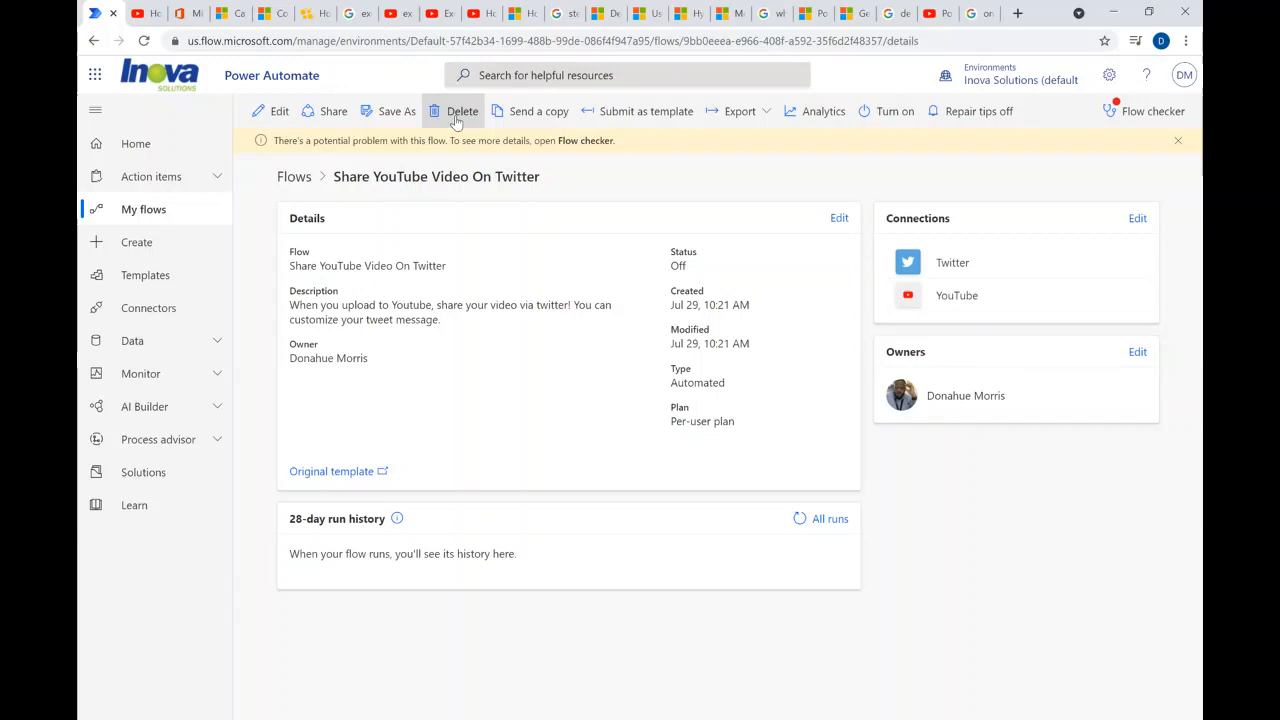
click(138, 209)
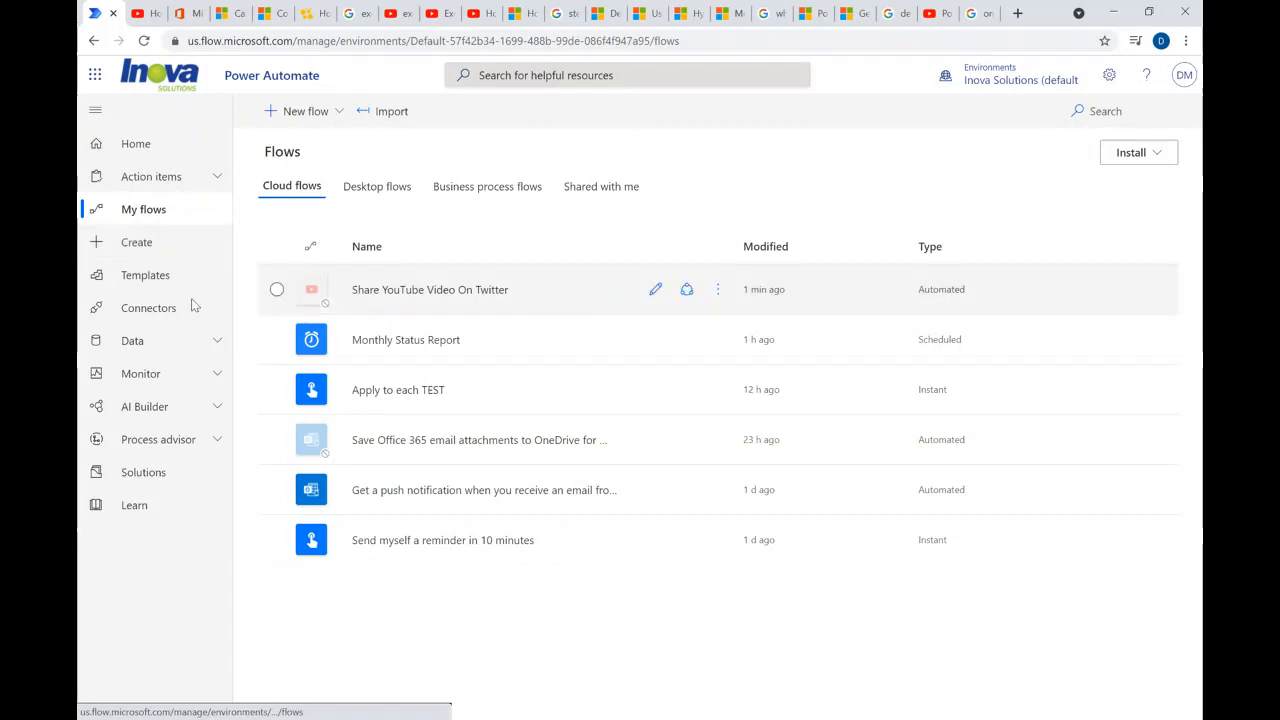
- Start a blank automated cloud flow and name it "TEST YT to Twitter"
click(138, 243)
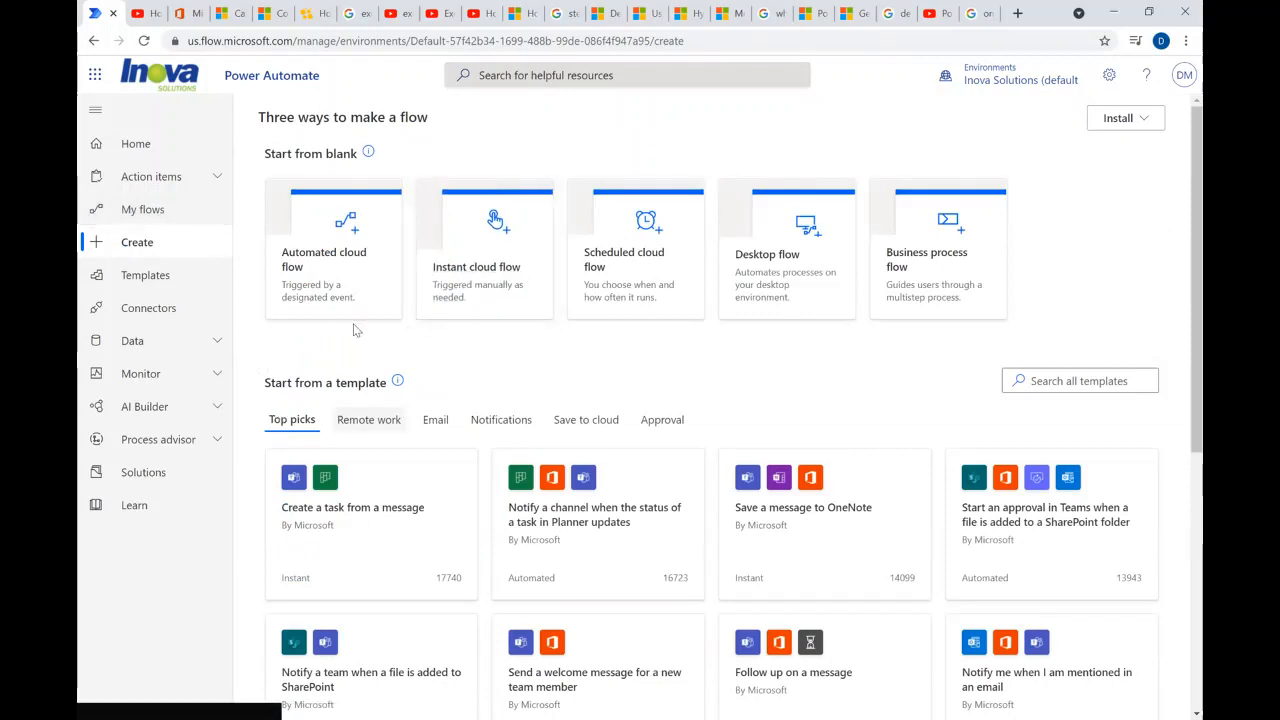
click(321, 259)
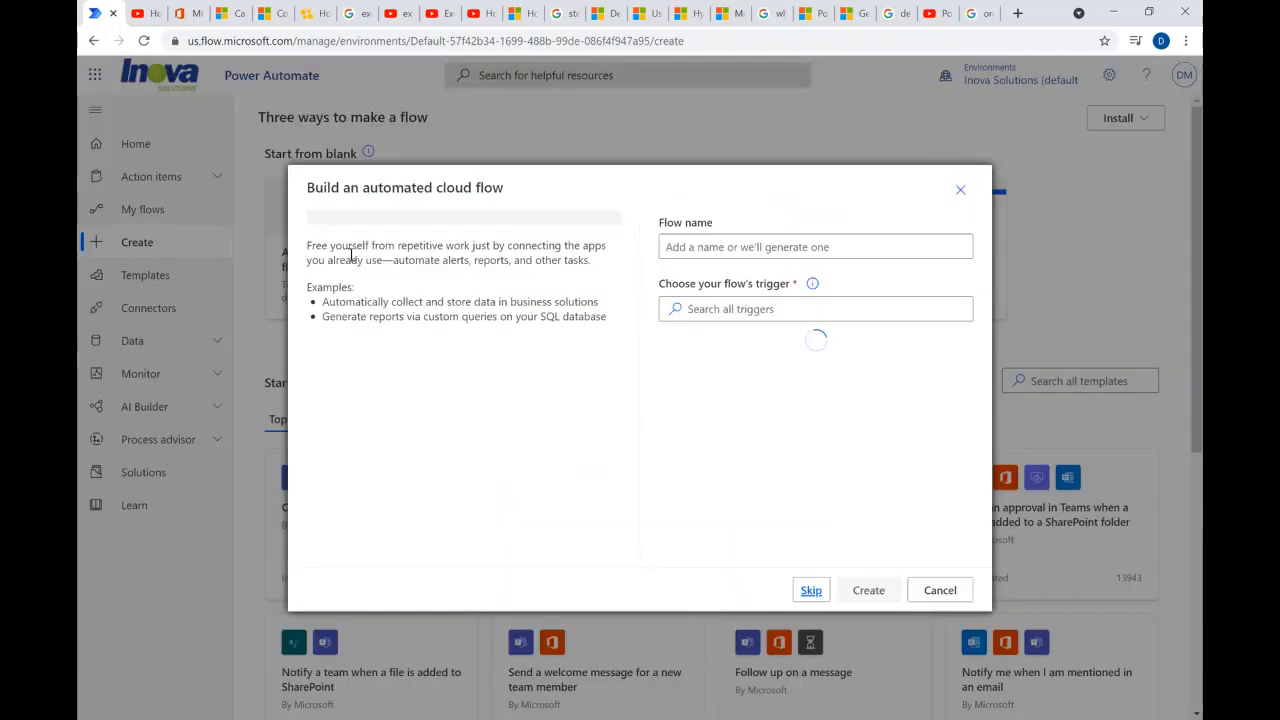
click(697, 250)
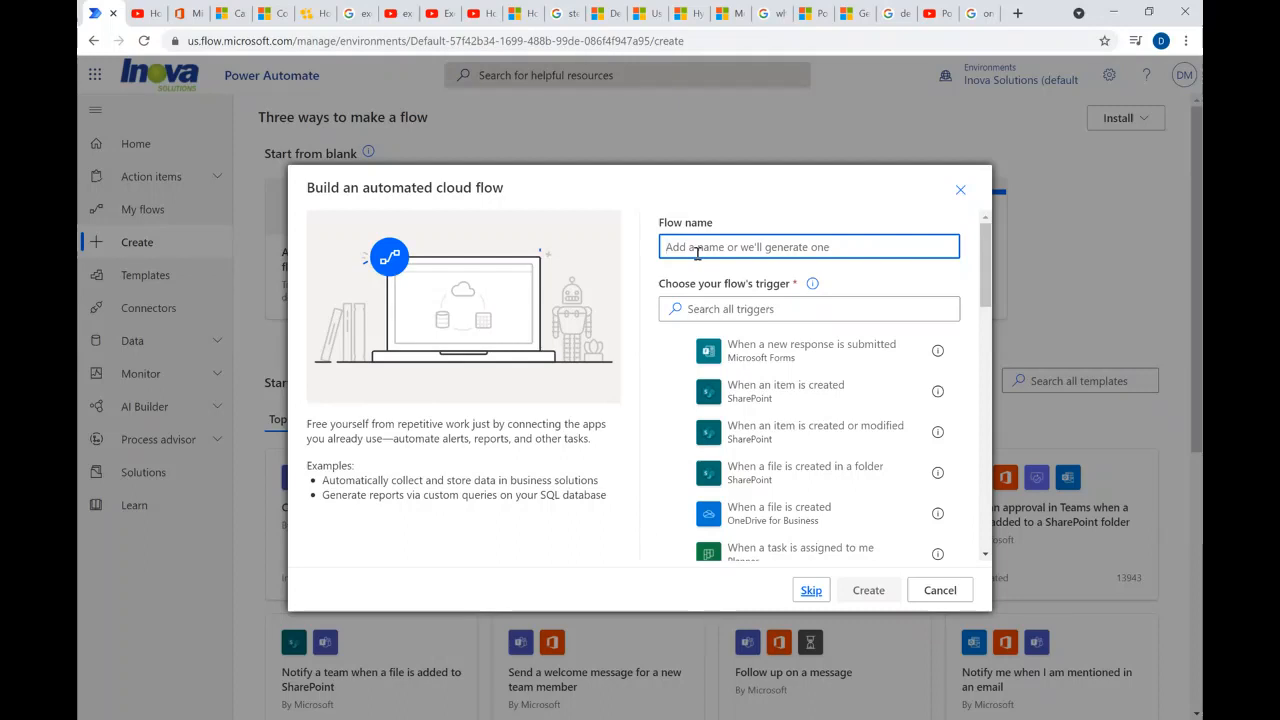
text(TEST)
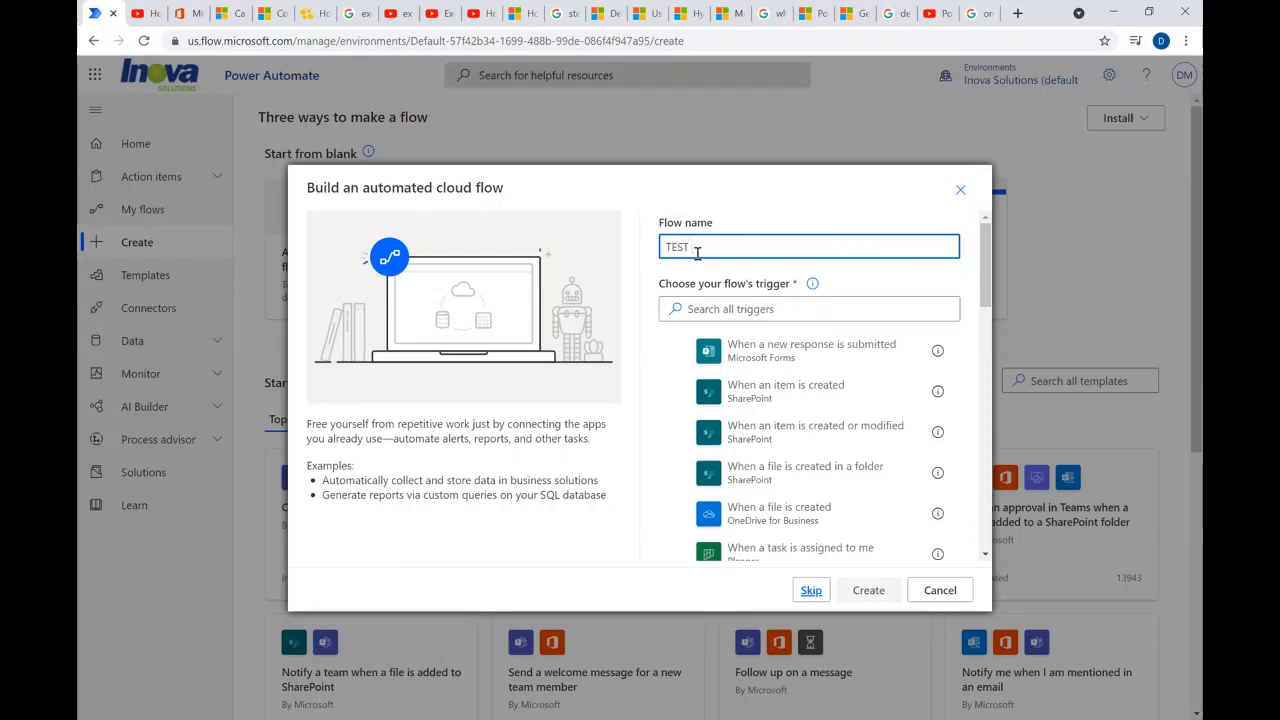
text( YT to Twitter)
- Choose YouTube's "When I upload a video" as the flow's trigger and create the flow
click(686, 309)
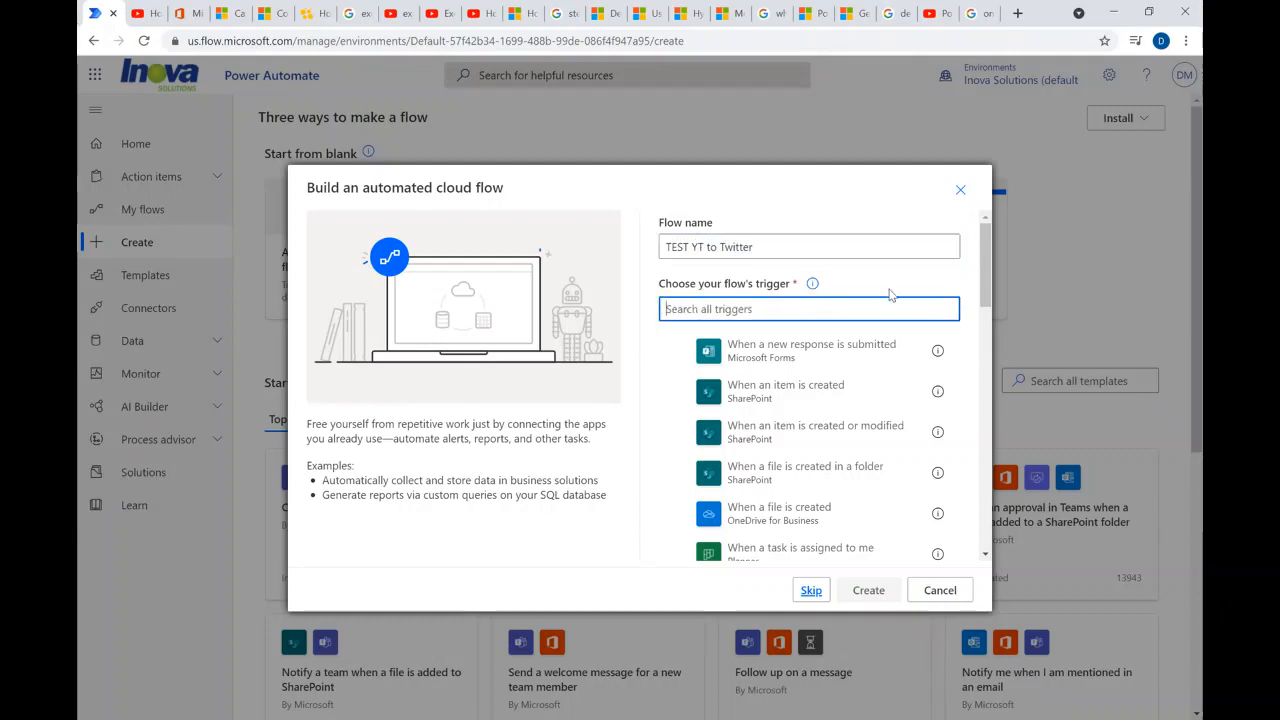
text(yout)
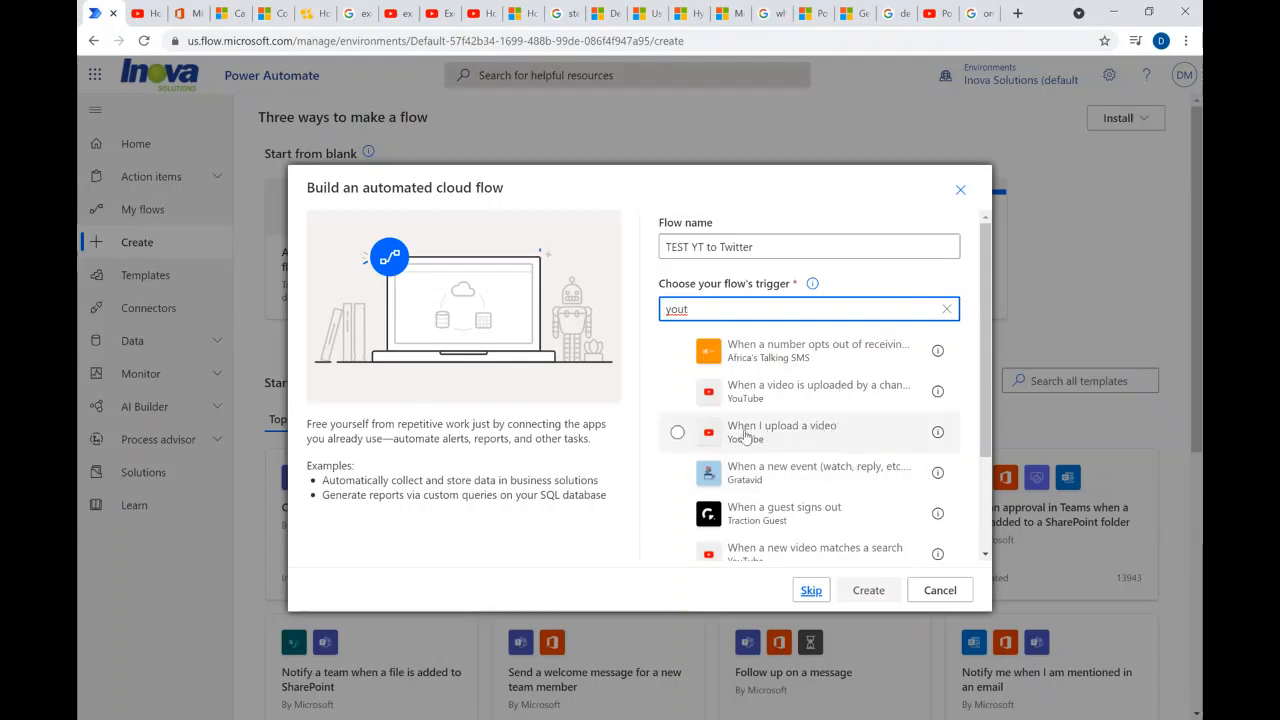
click(745, 436)
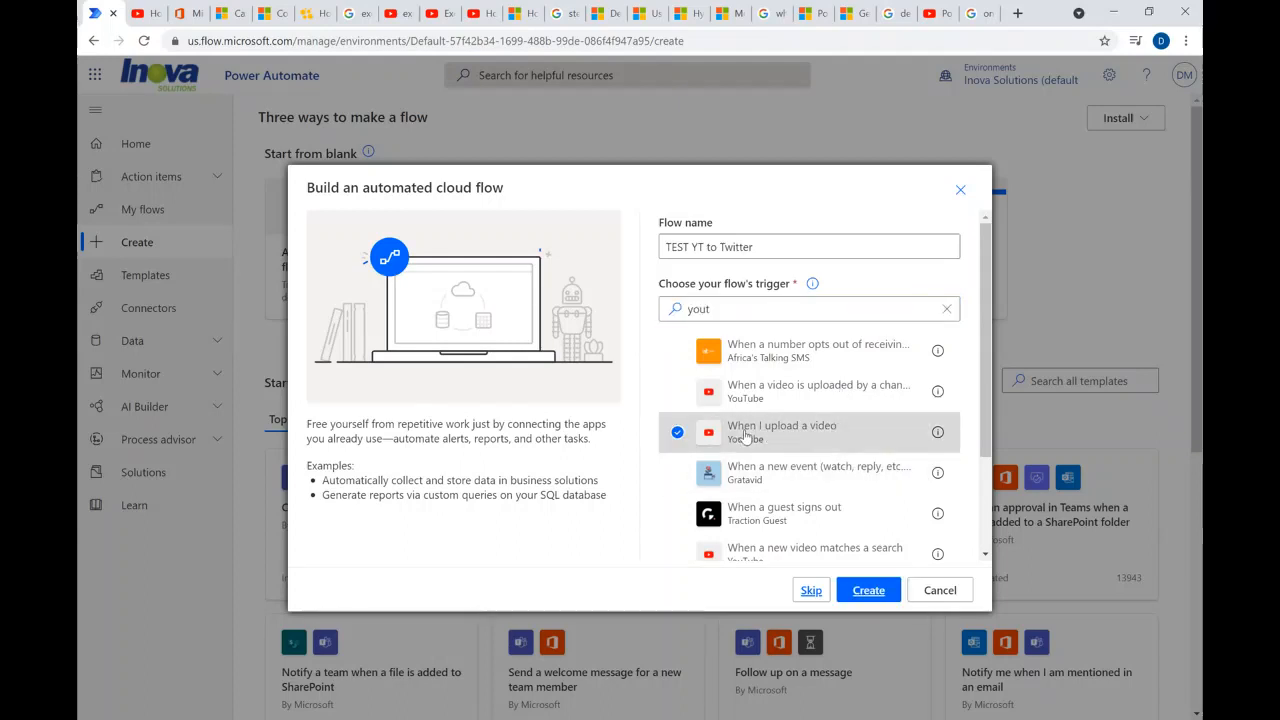
click(872, 595)
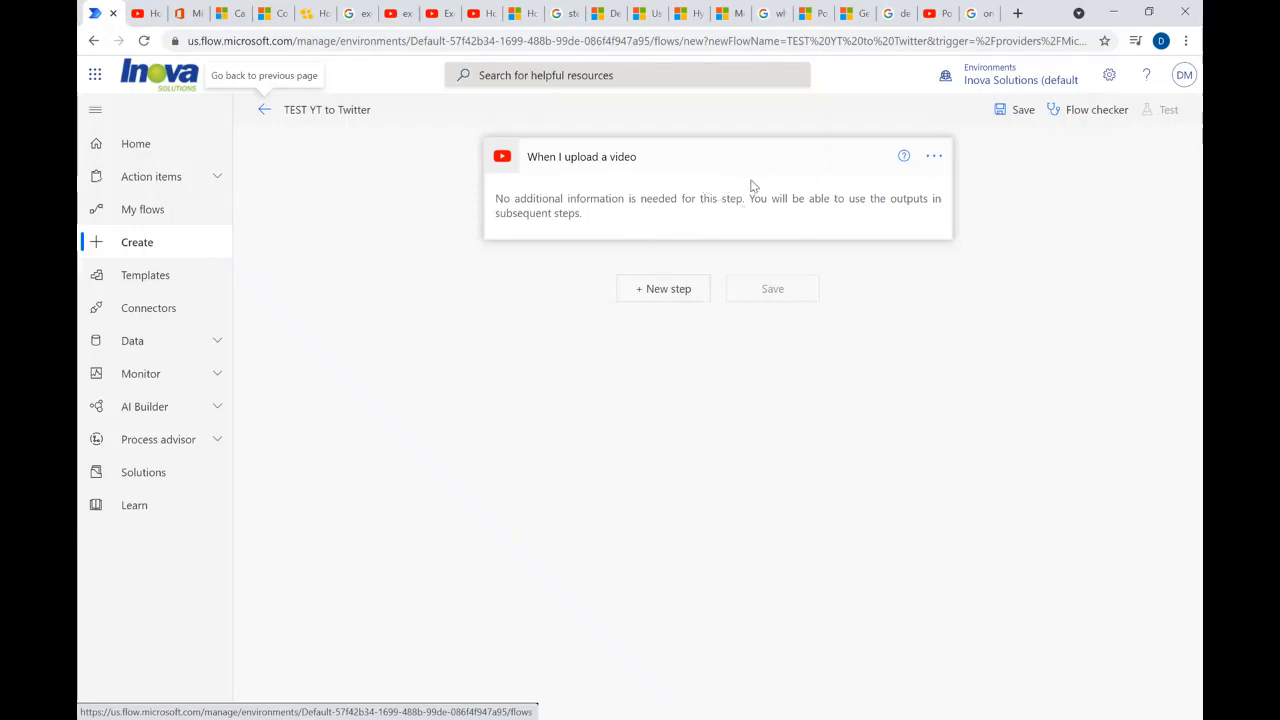
- Add a Twitter "Post a tweet" action after the video upload trigger
click(668, 290)
click(541, 267)
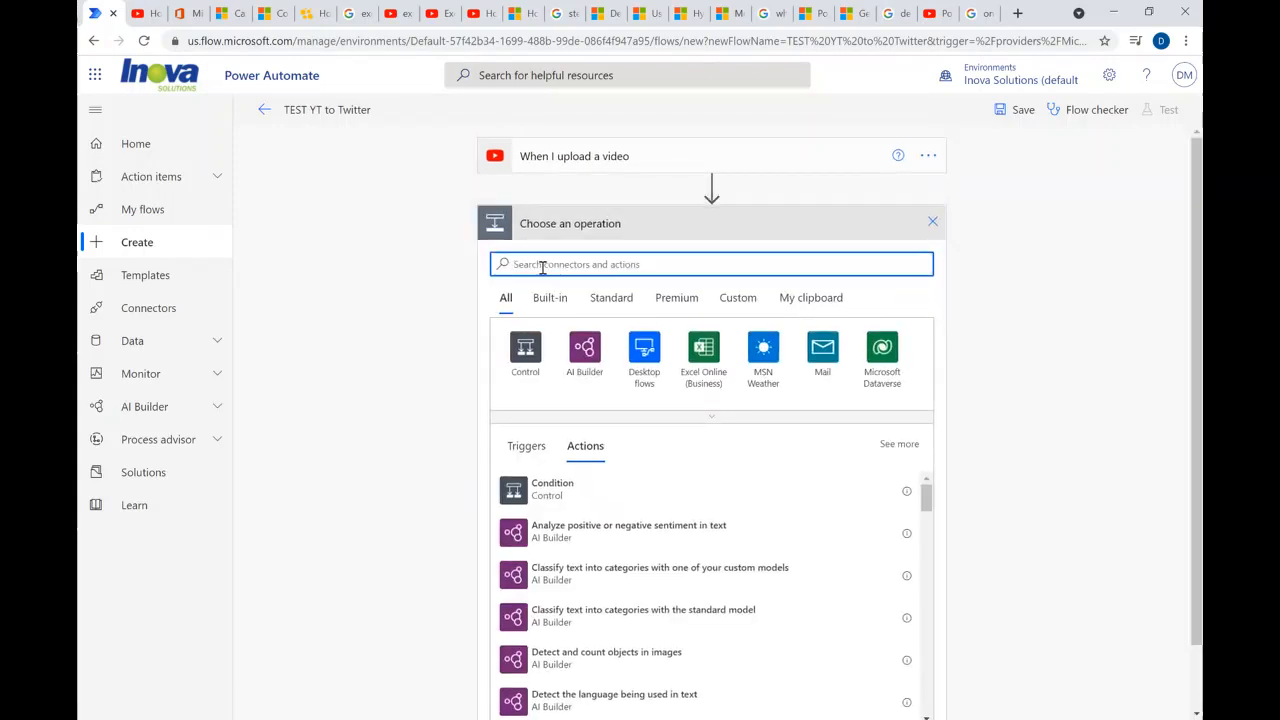
text(twitter)
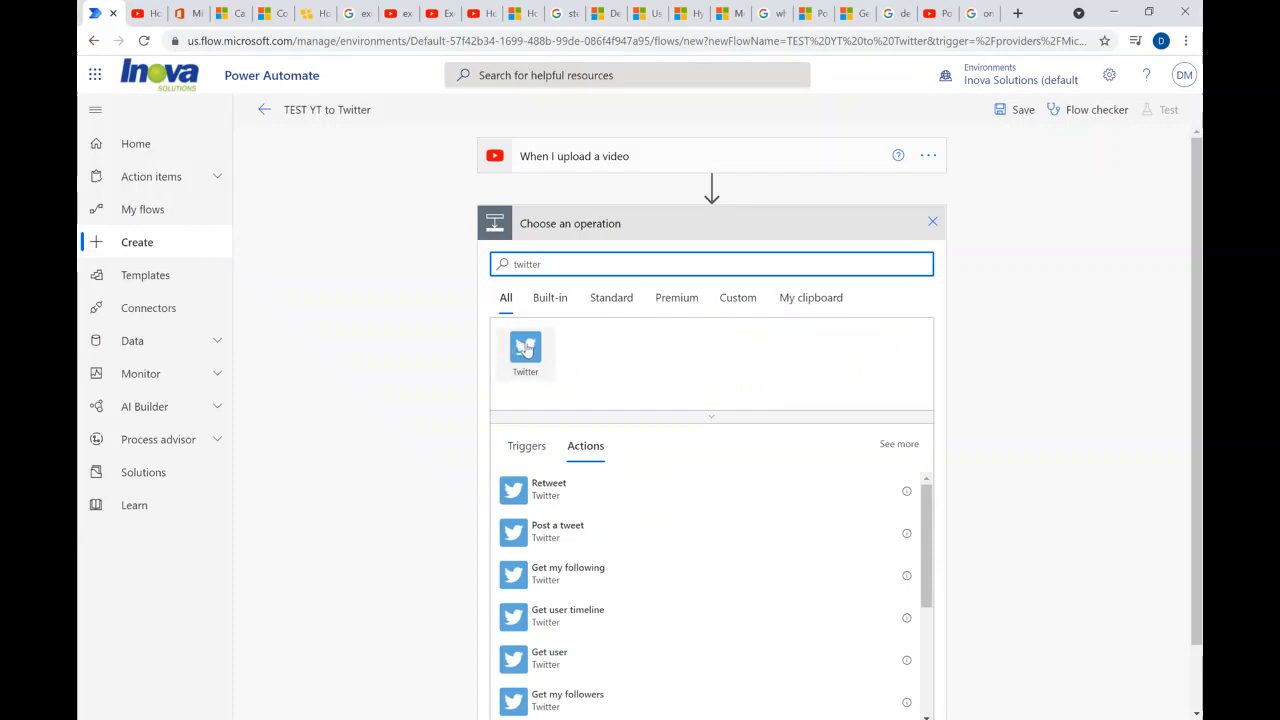
click(527, 348)
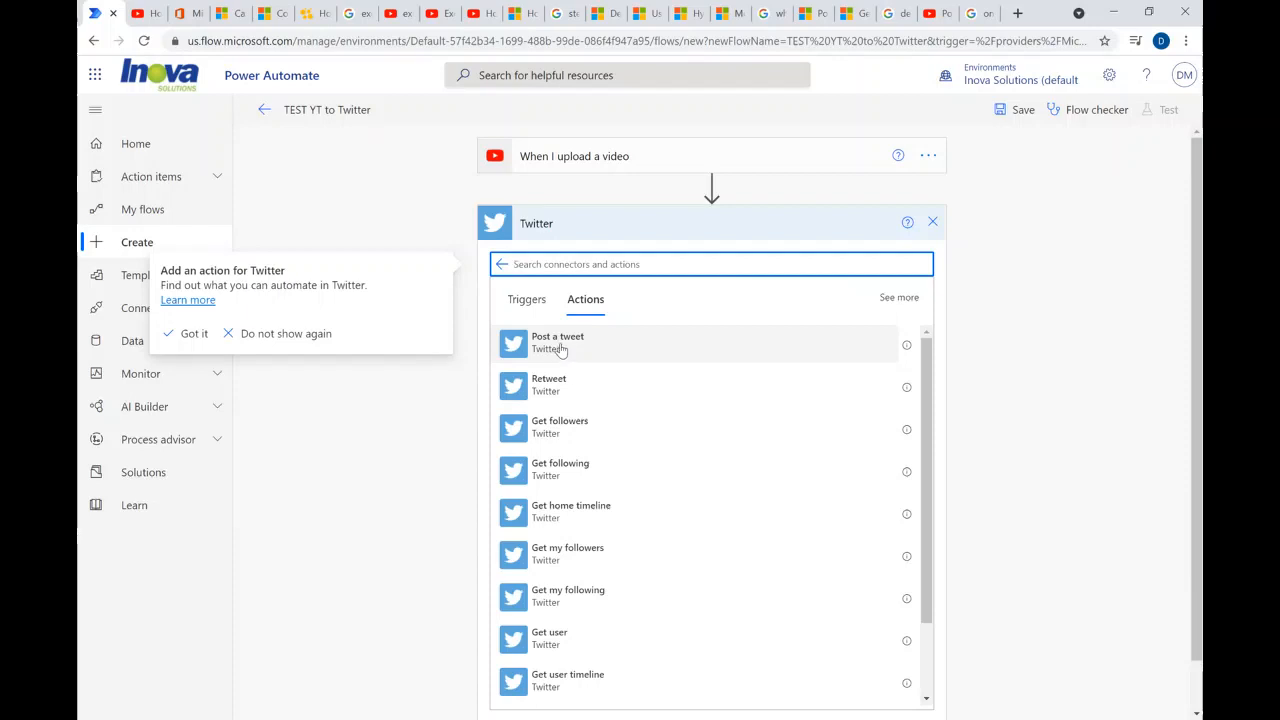
click(558, 345)
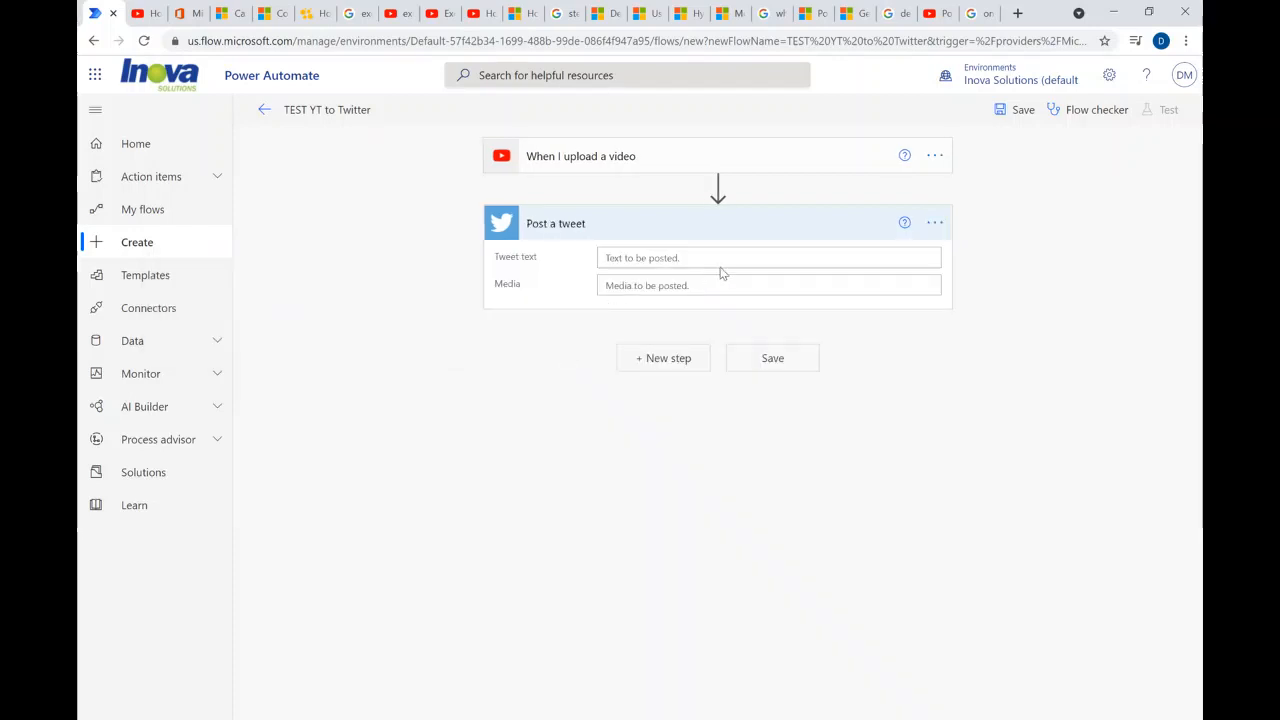
- Set the tweet text to "Hey guys check out my new video!" followed by the Video Web Link dynamic content
click(623, 256)
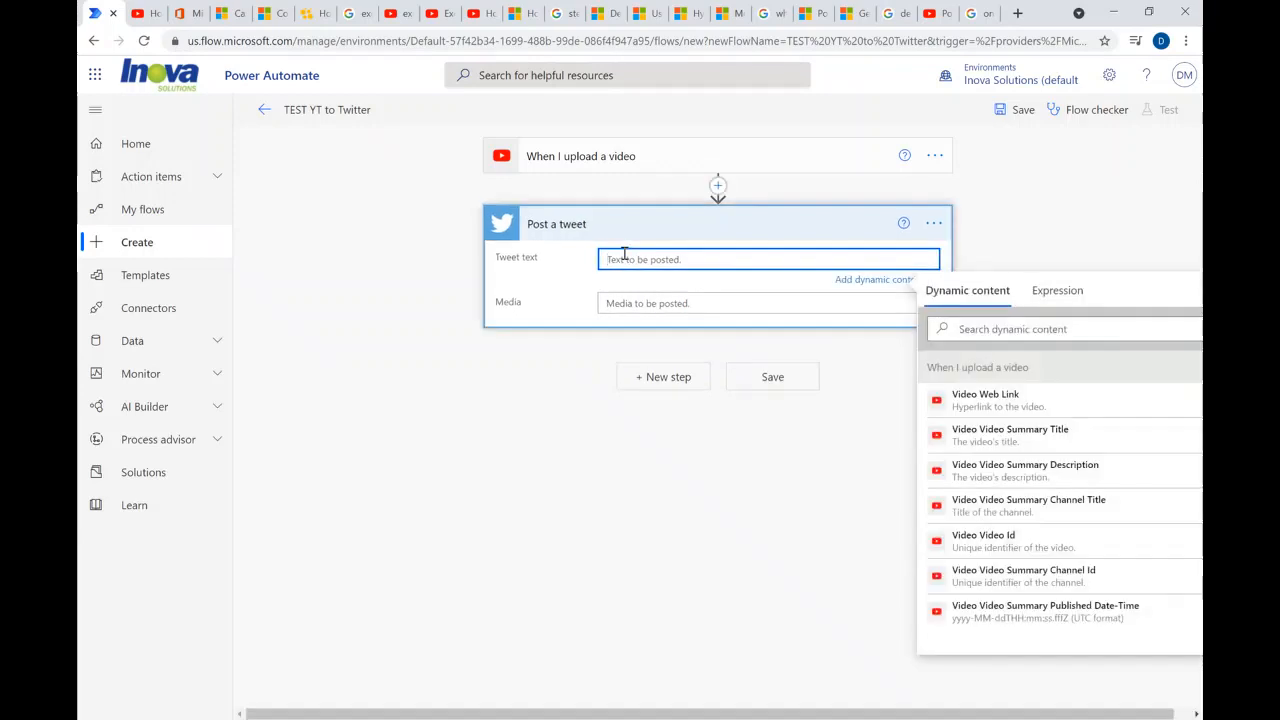
text(Hey guys check out my new video!)
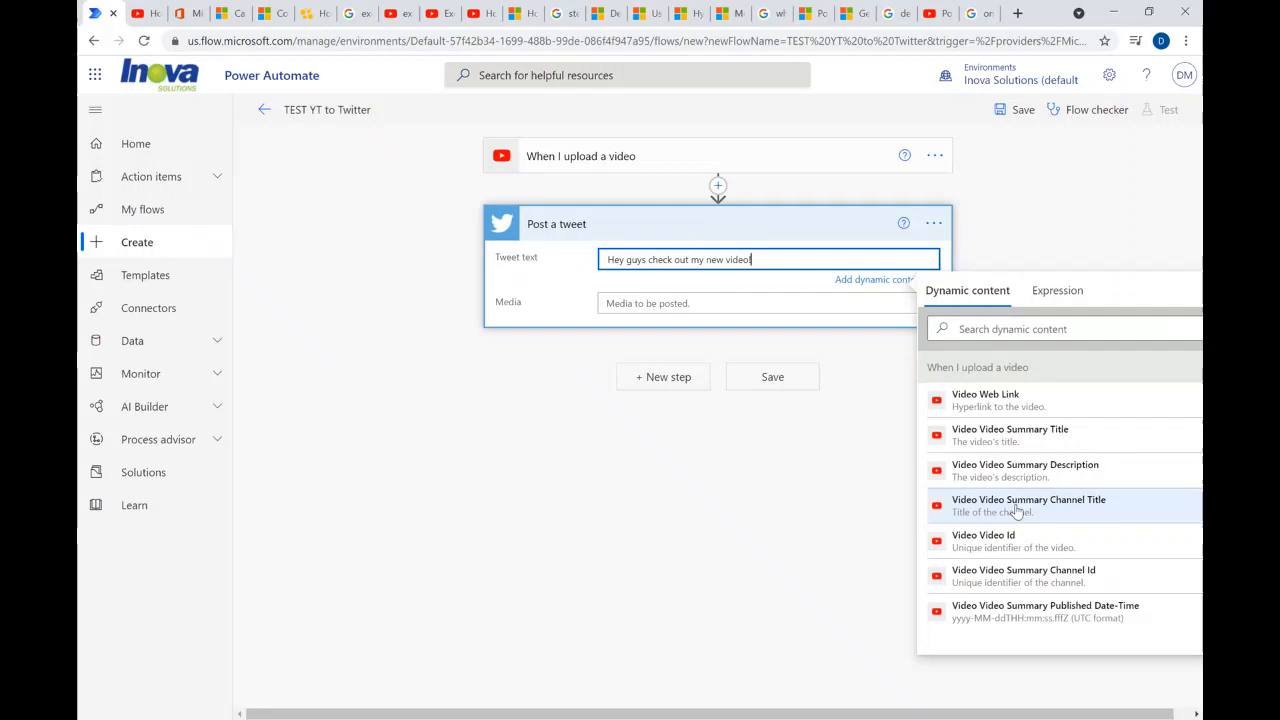
click(997, 401)
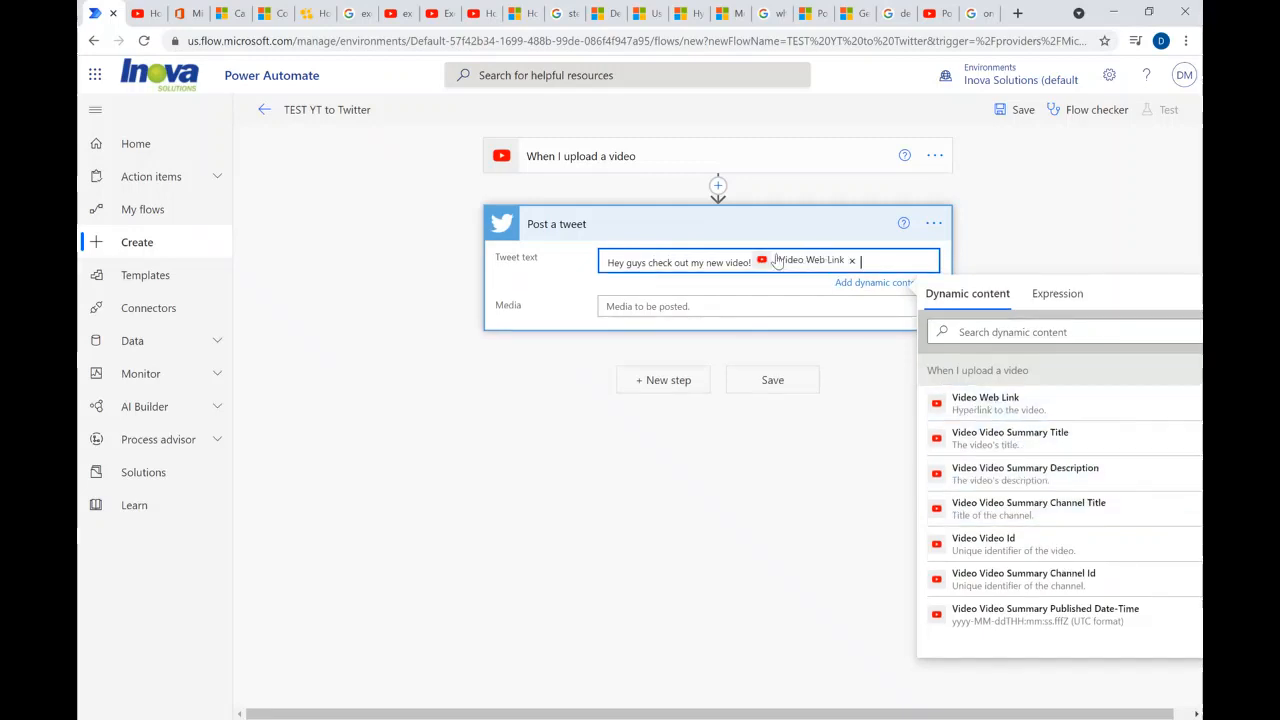
- Add an Office 365 Outlook "Send an email (V2)" action after the Post a tweet action
click(670, 383)
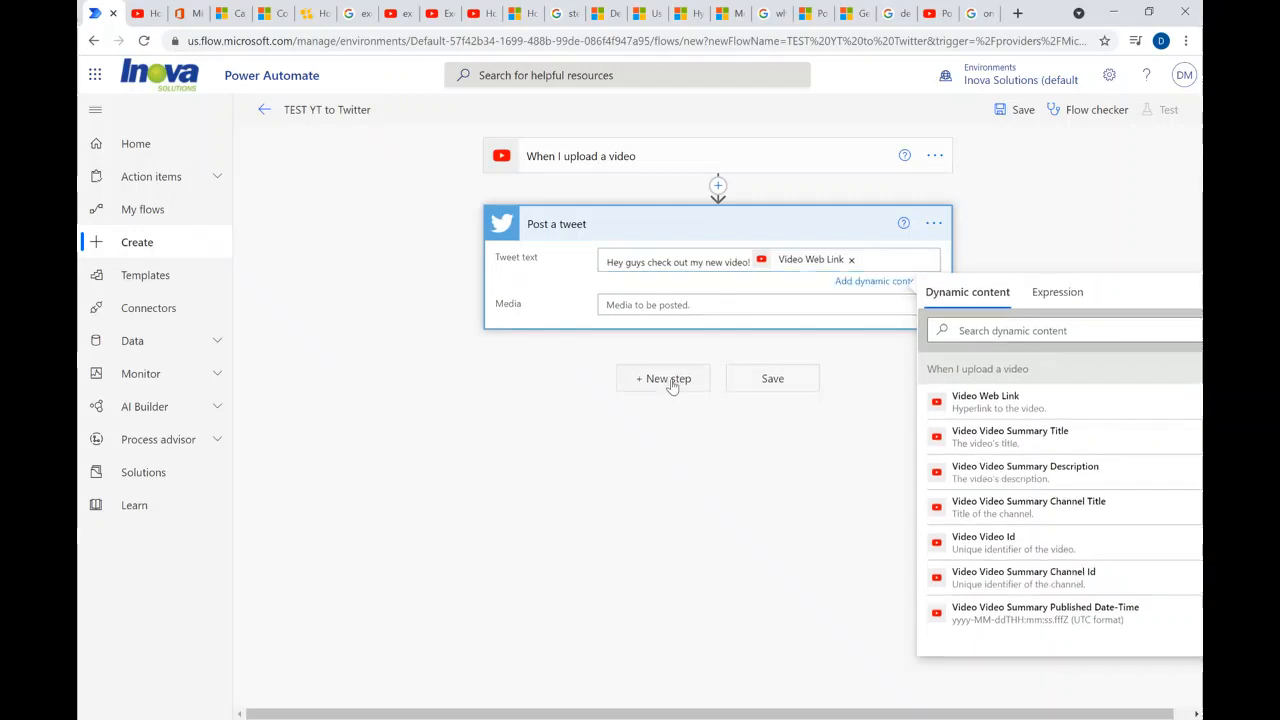
click(568, 421)
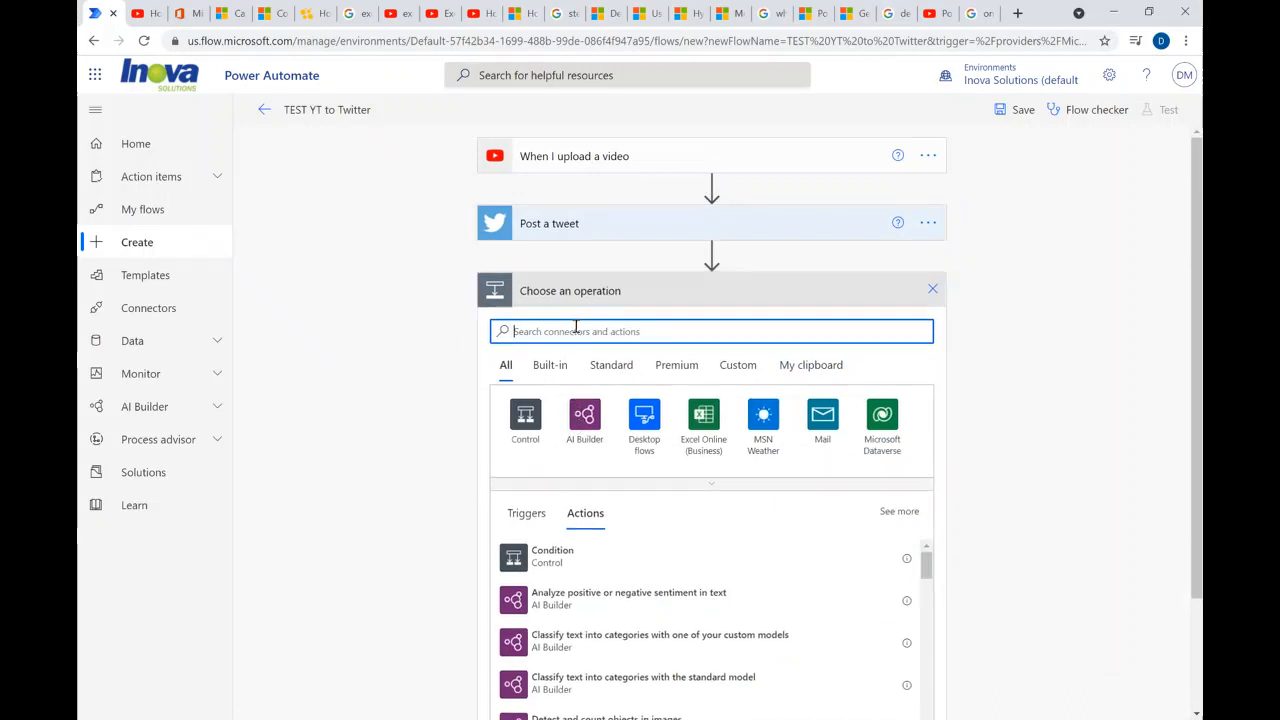
text(email)
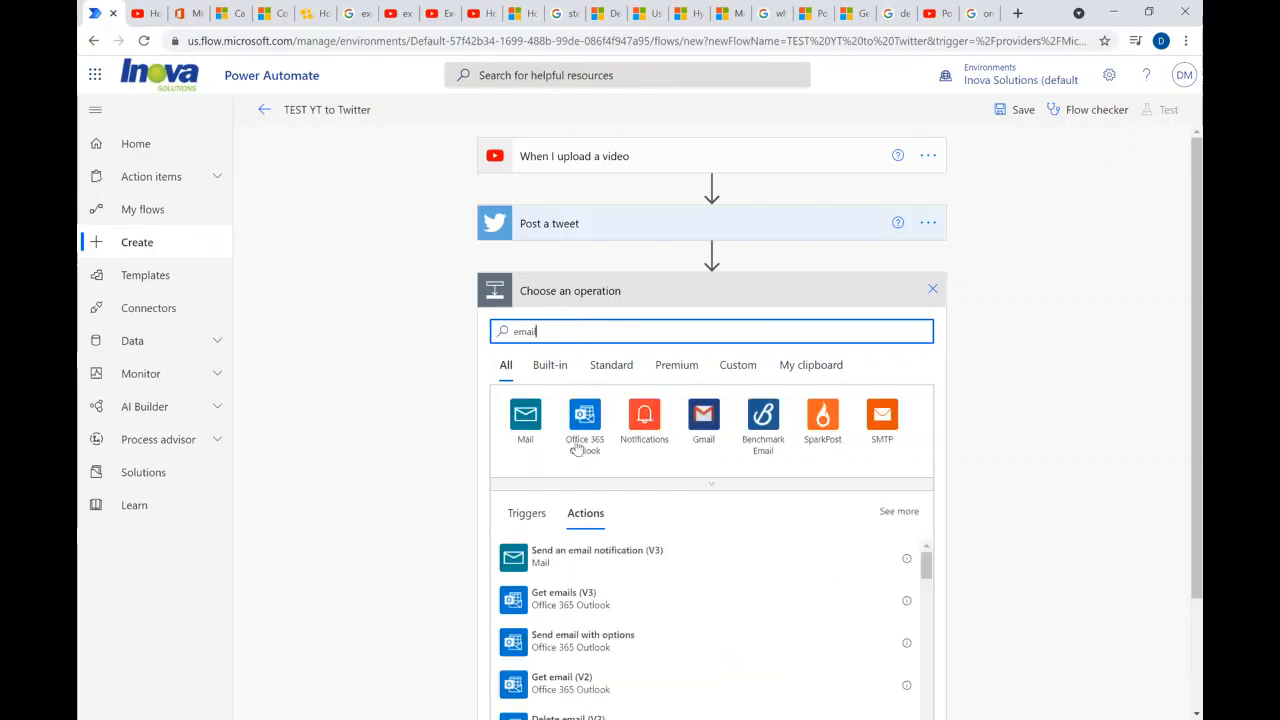
click(580, 448)
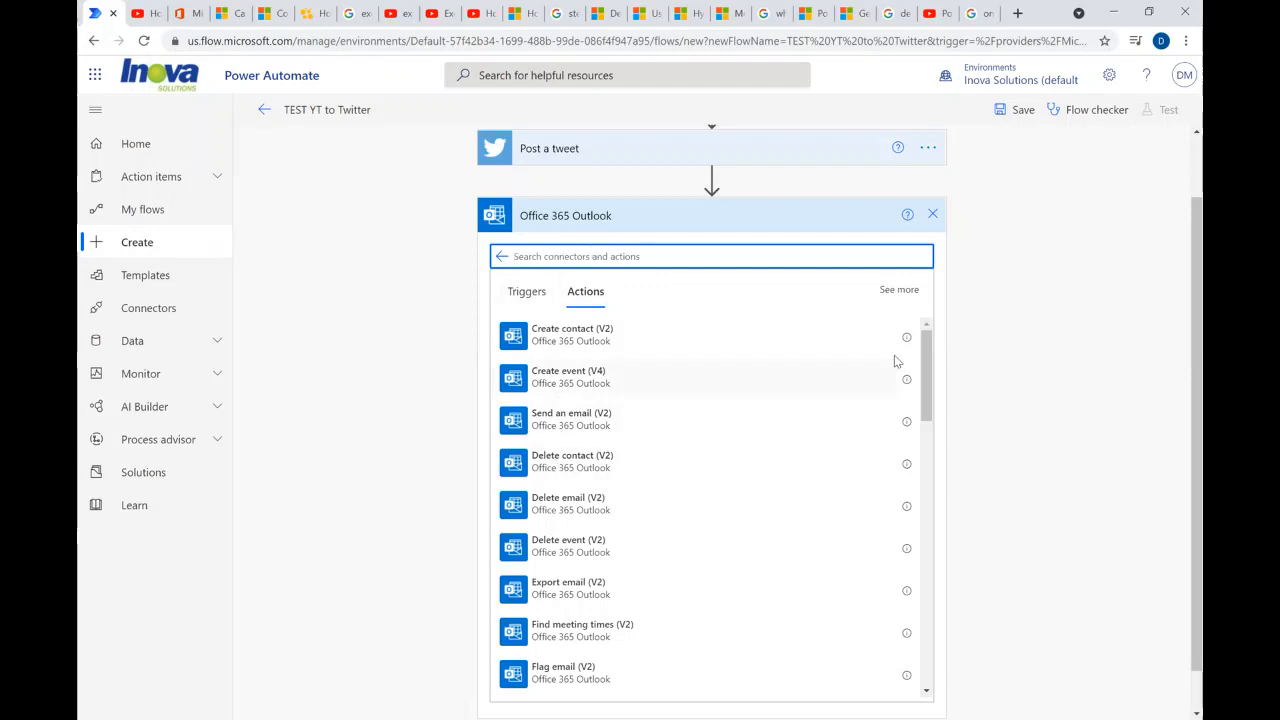
scroll(927, 352, down, 1)
drag(927, 360, 926, 348)
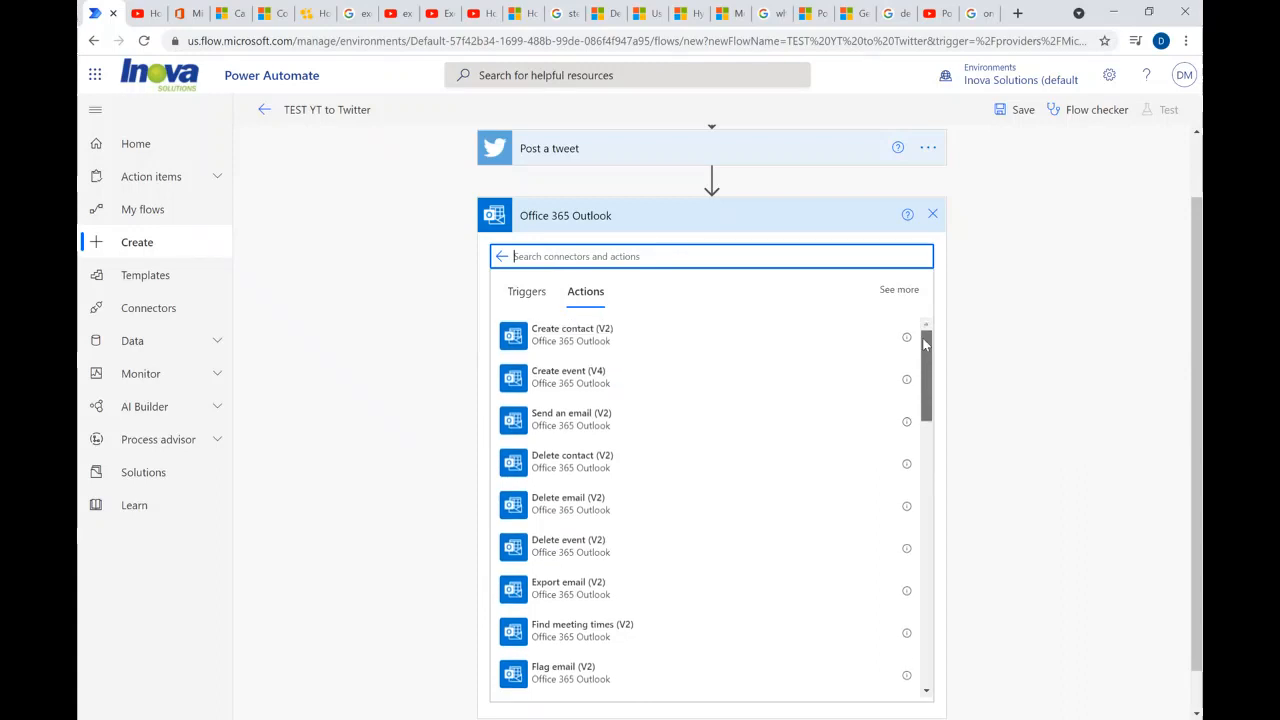
click(567, 425)
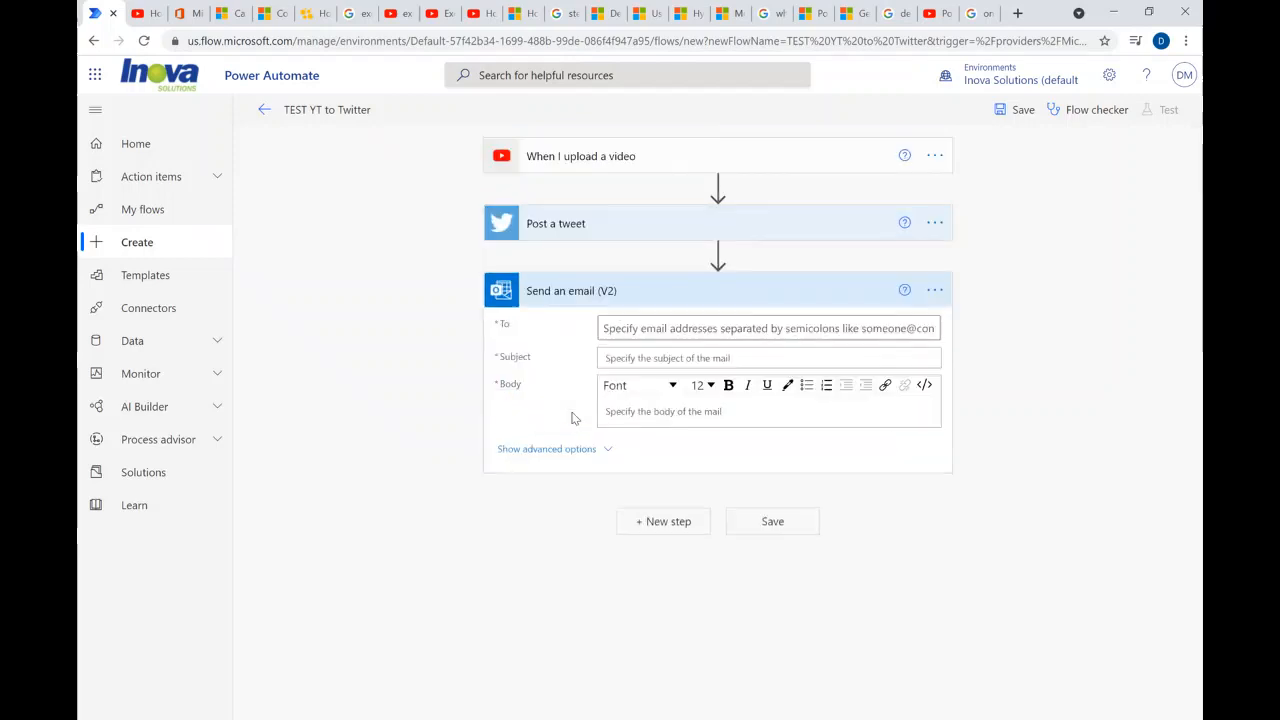
- Add the colleague from the suggested people as the email's recipient and set the subject to "New YT Video Upload"
click(651, 327)
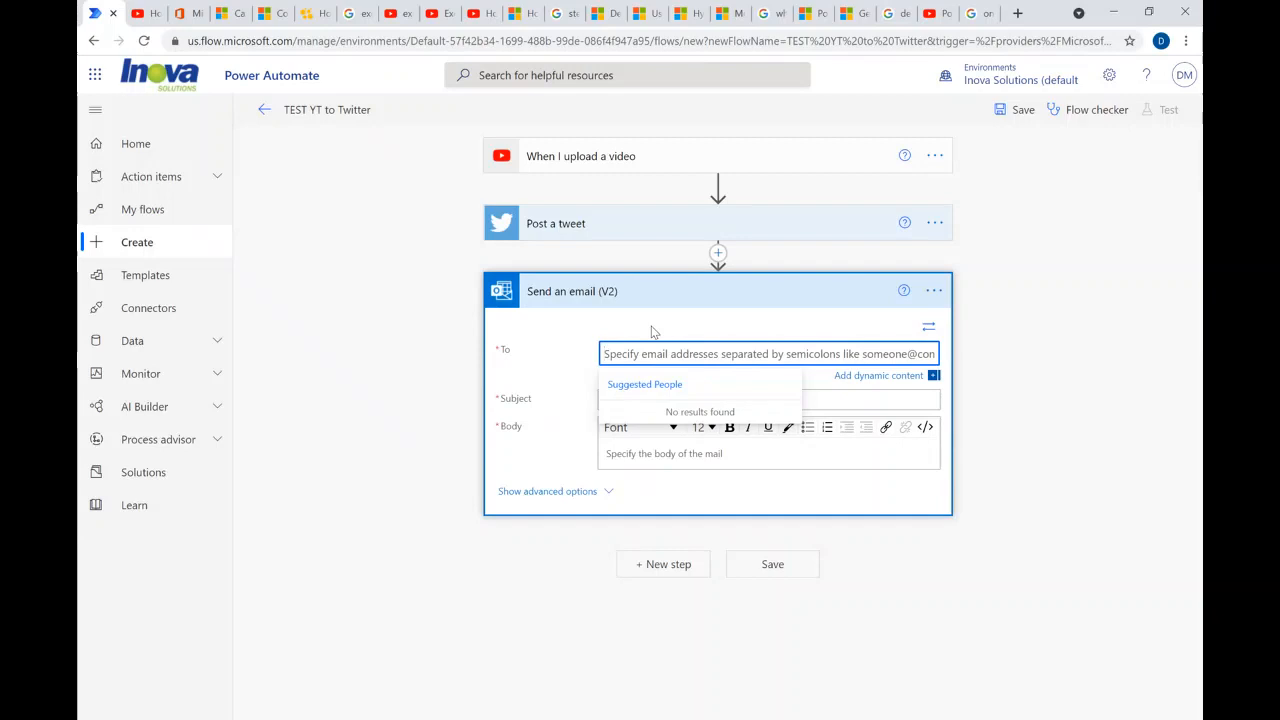
text(jerm)
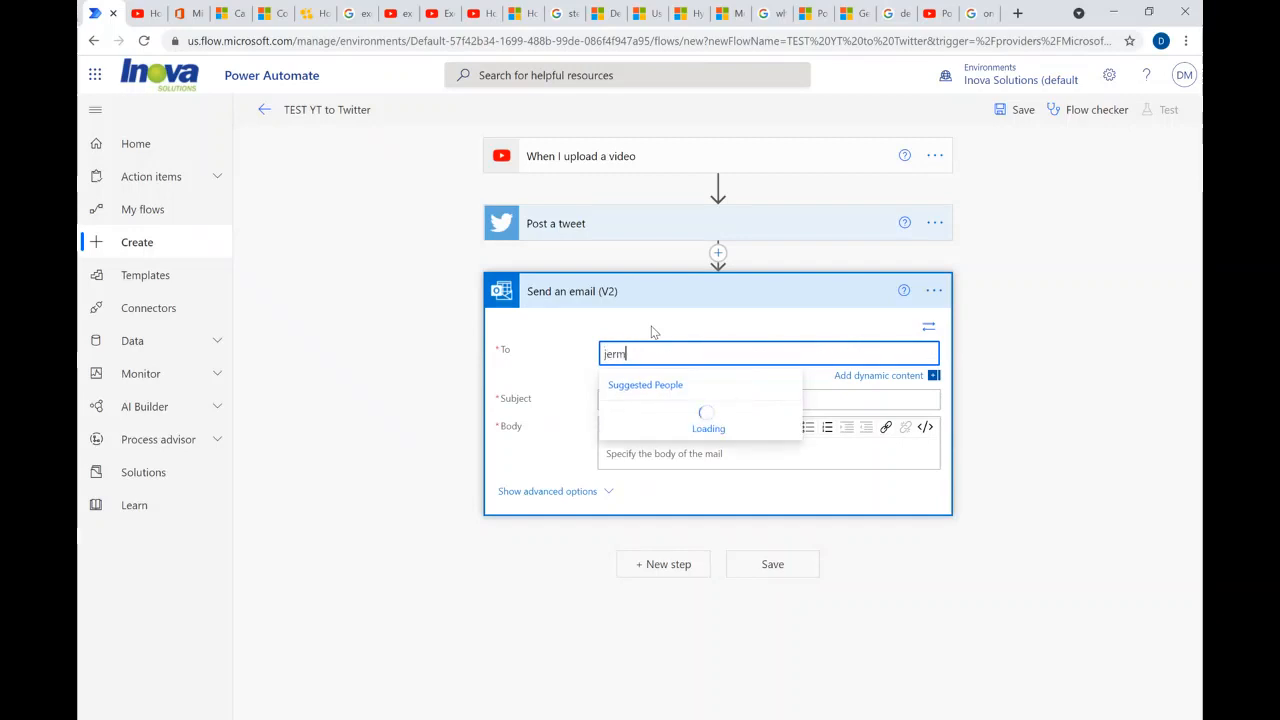
click(669, 426)
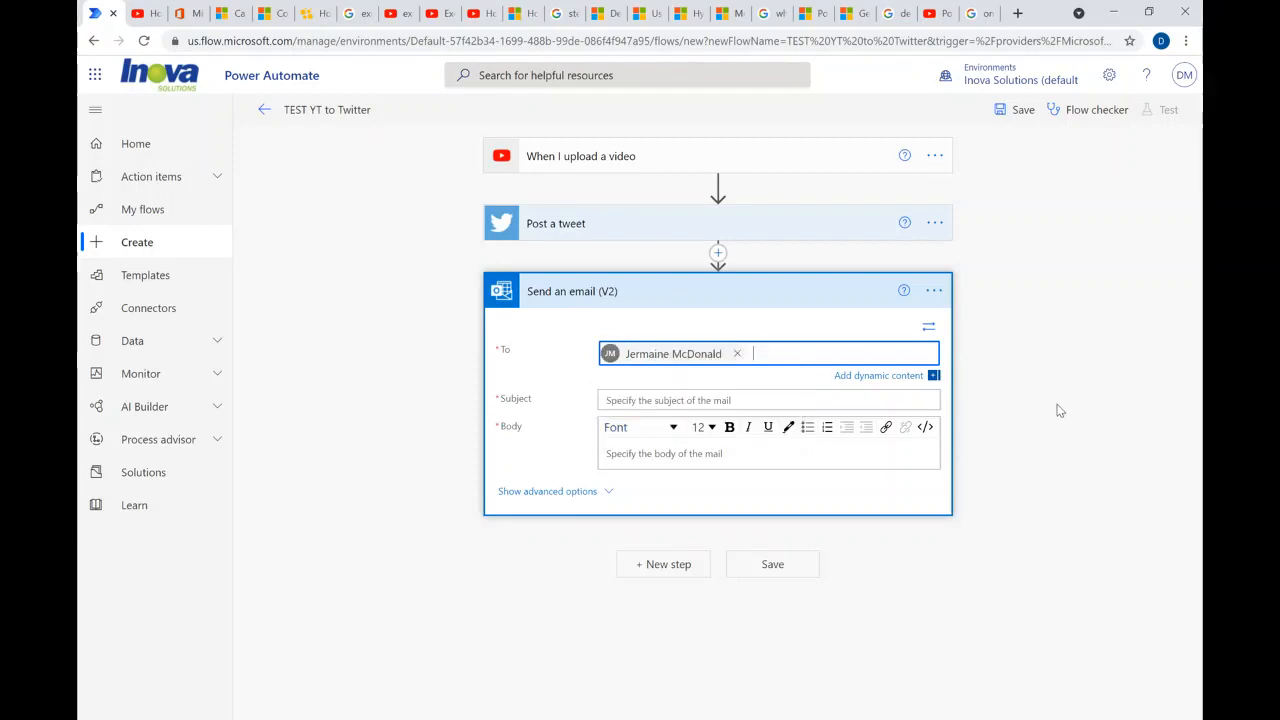
click(727, 402)
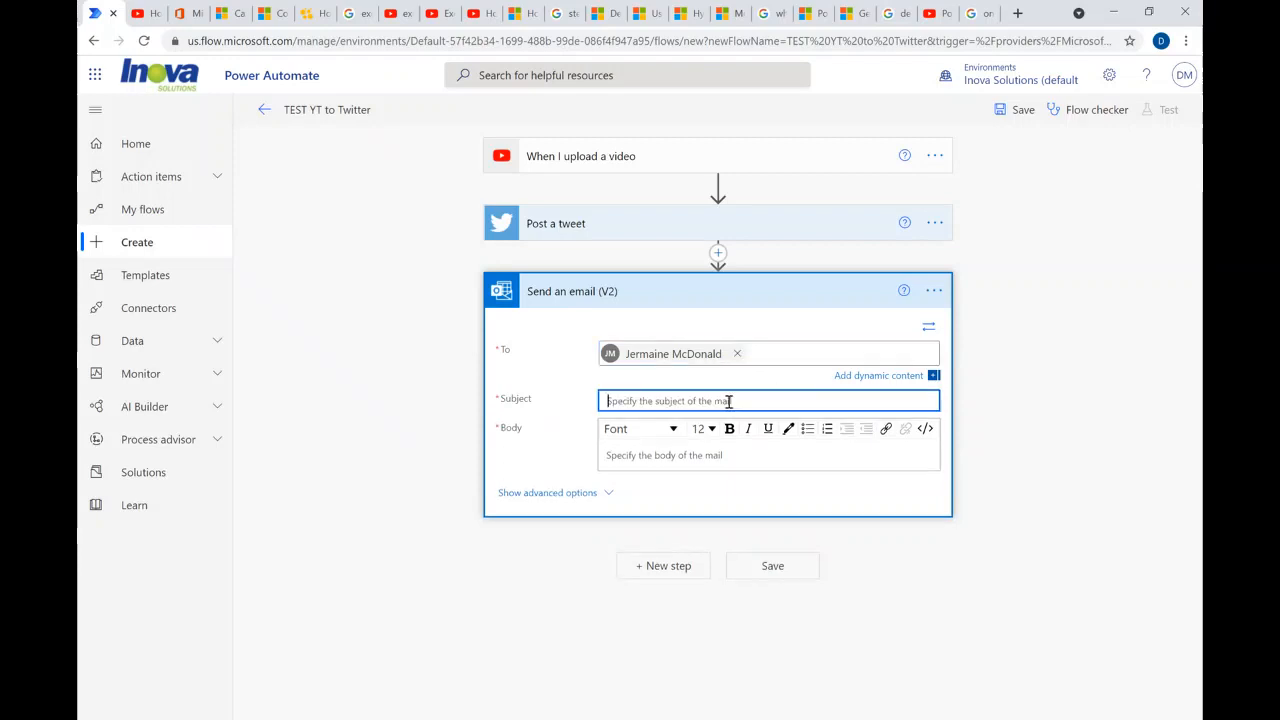
text(New YT)
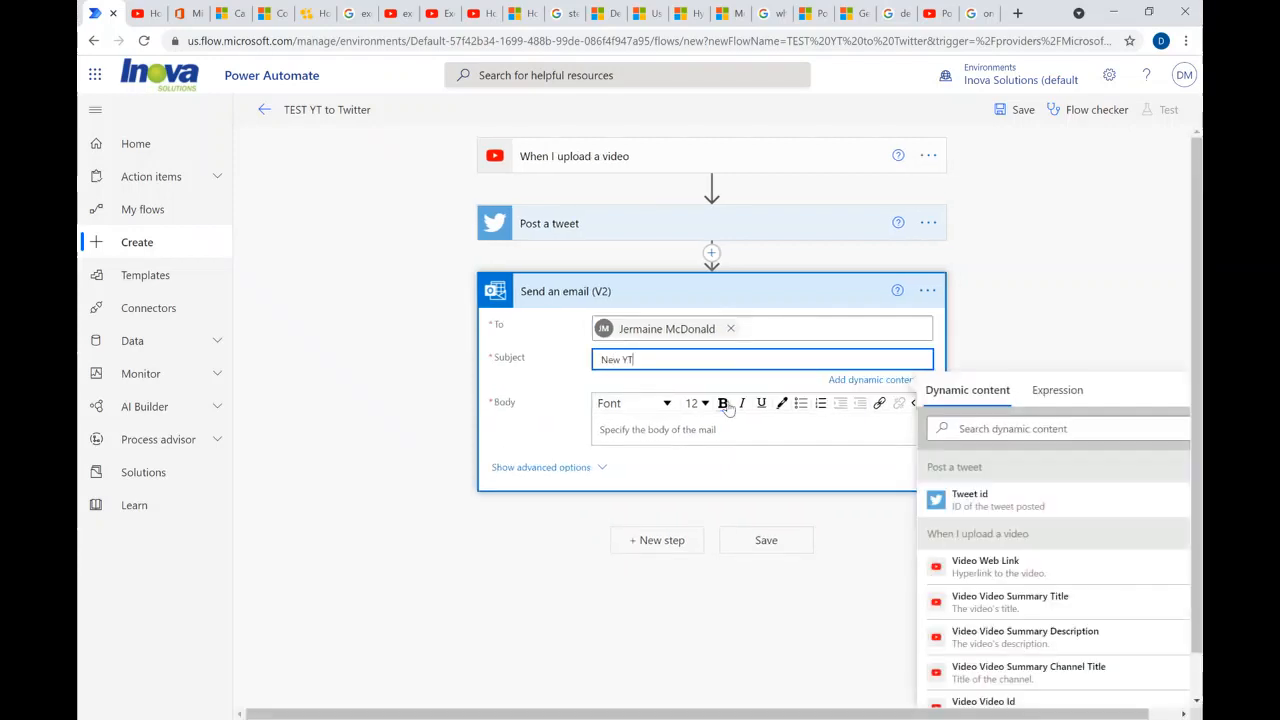
text( Video Upload)
click(645, 430)
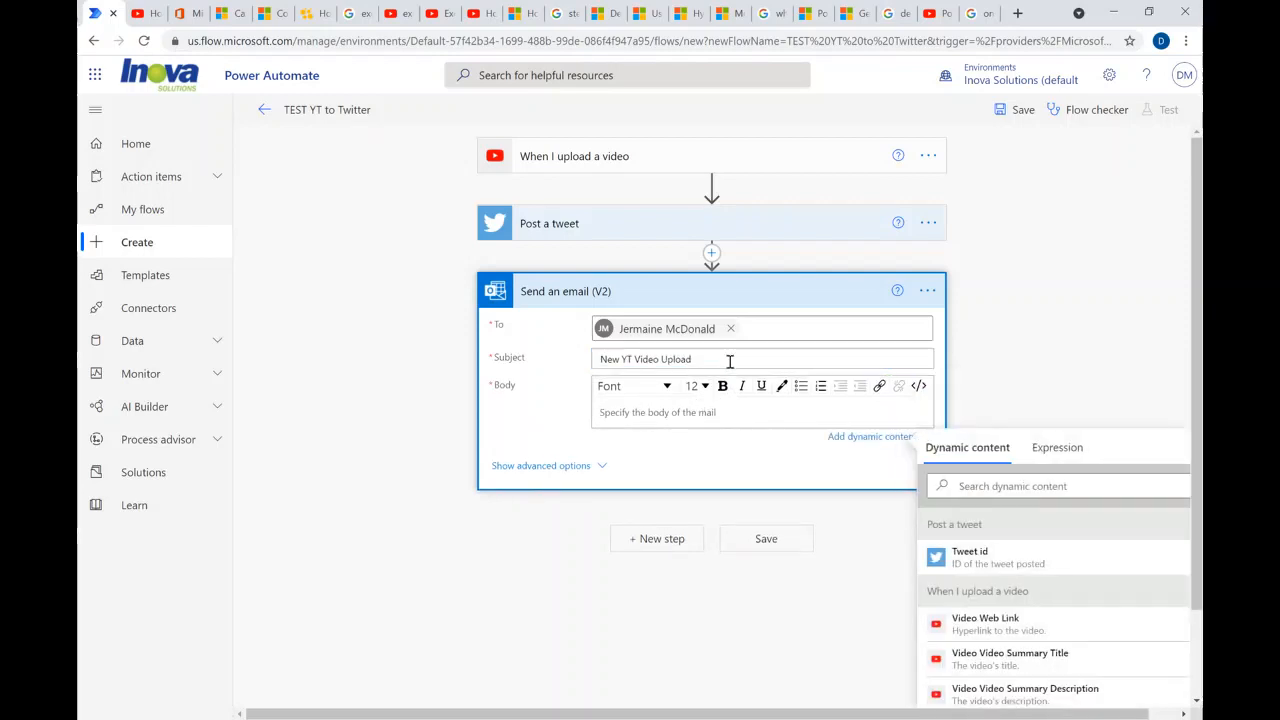
- Save the flow and review its errors and warnings in the Flow checker
click(781, 547)
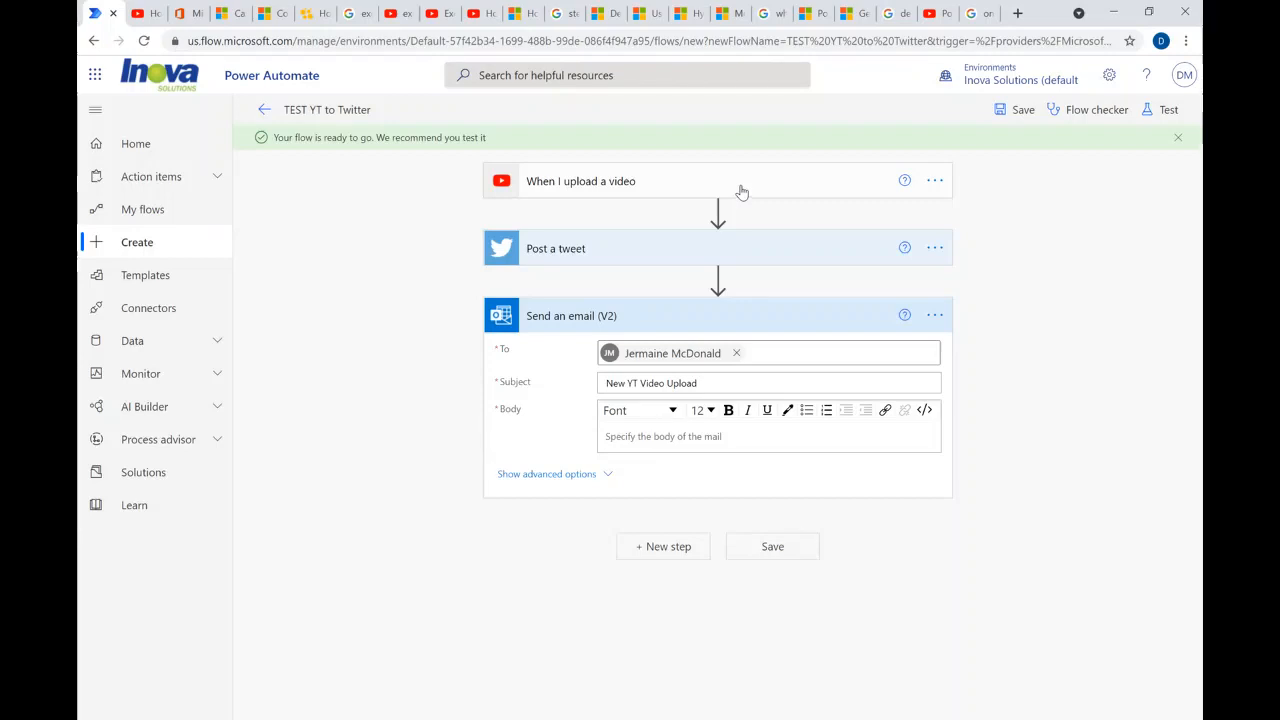
click(1097, 113)
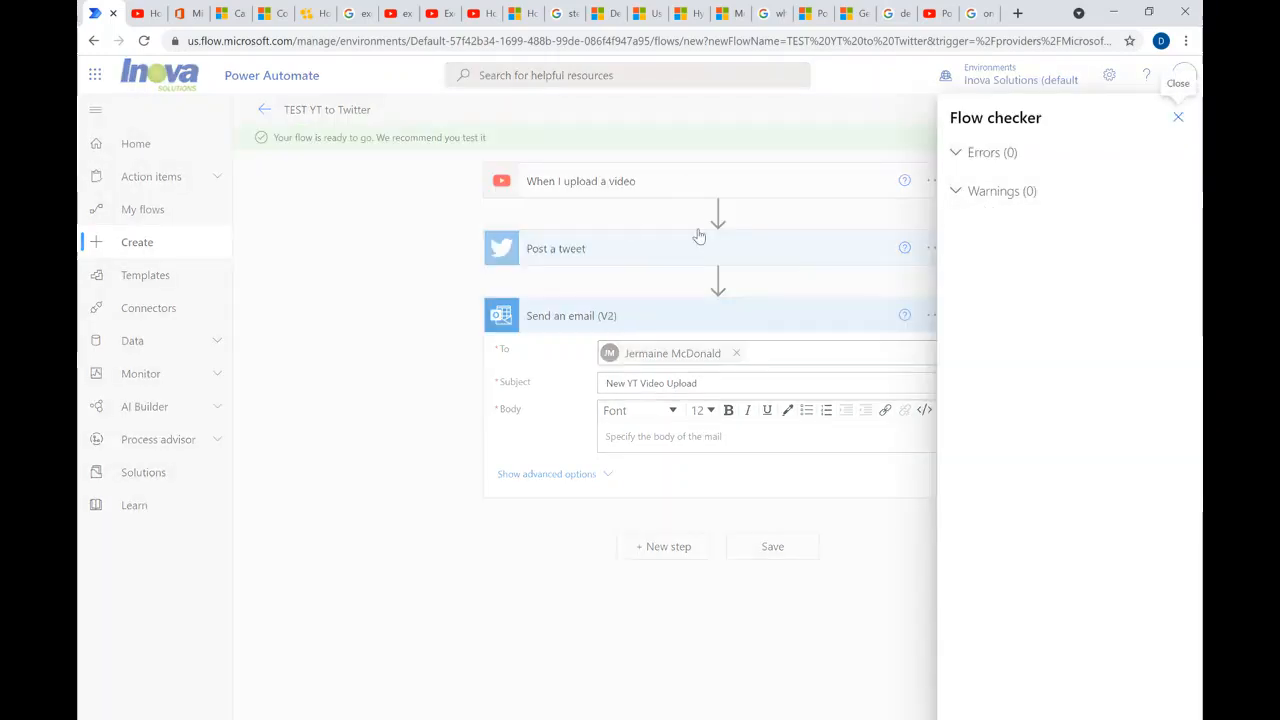
click(1178, 119)
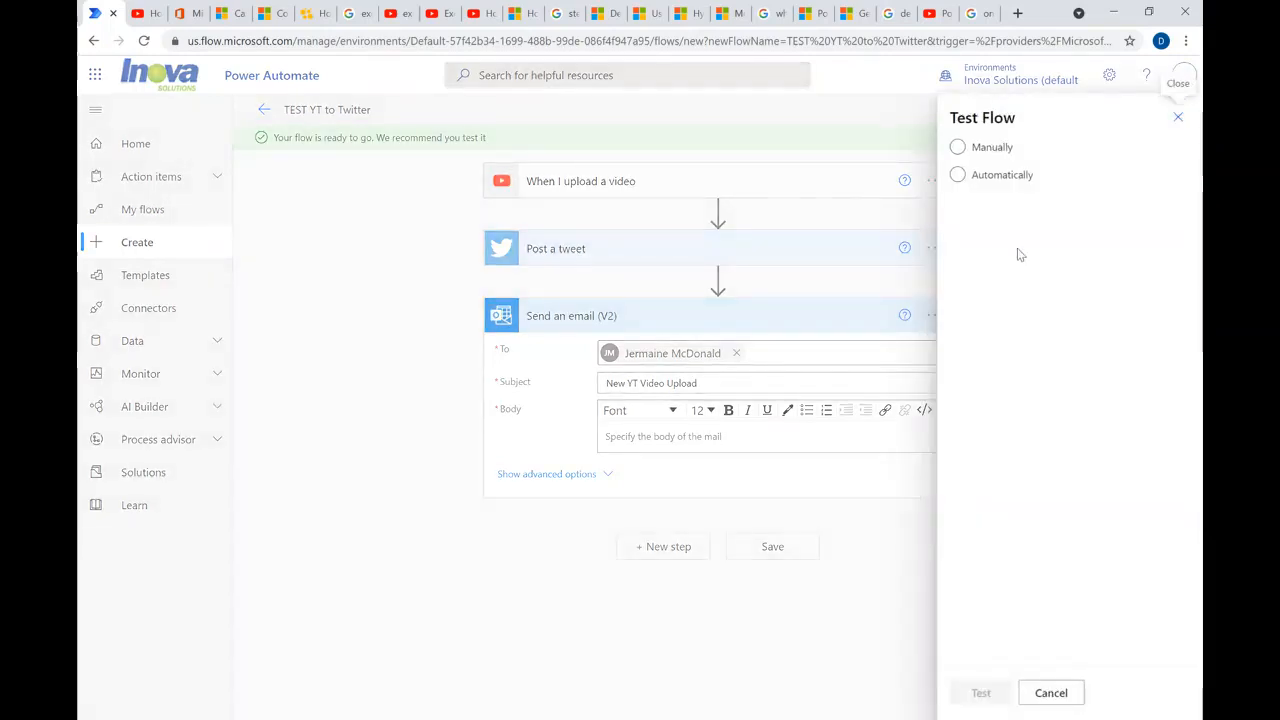
- Test the flow manually and close the details of the run
click(958, 147)
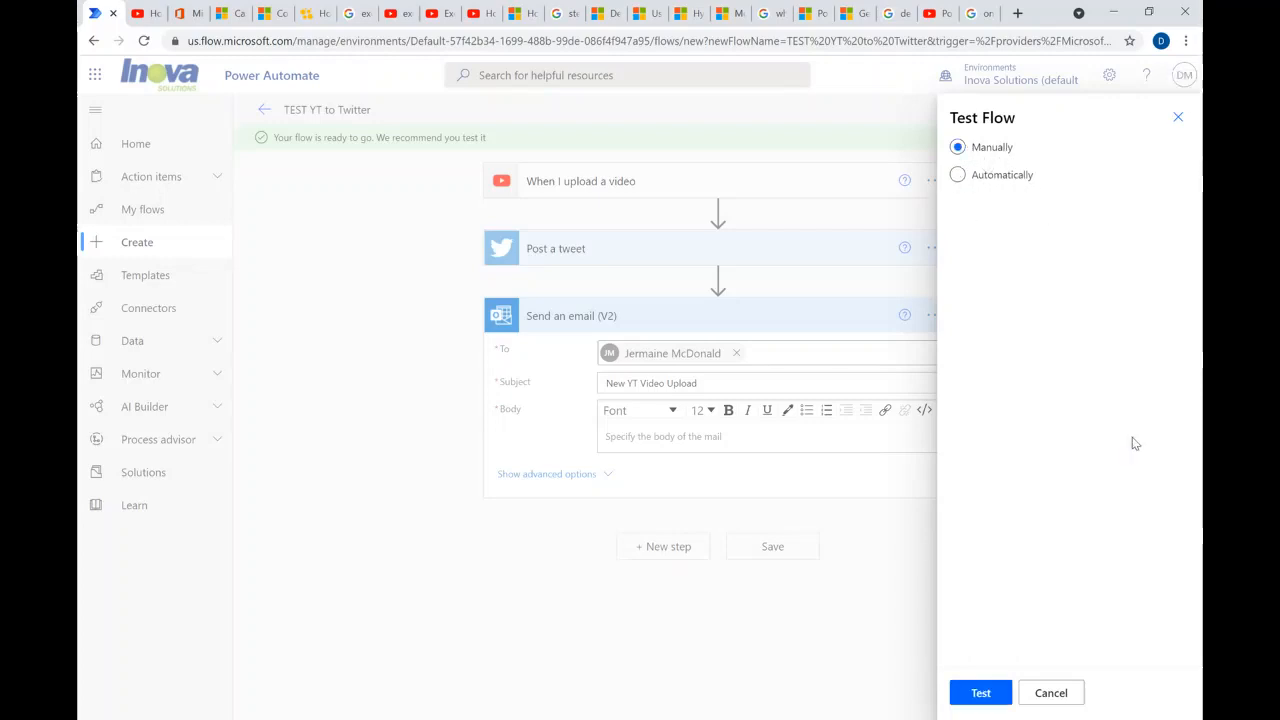
click(979, 692)
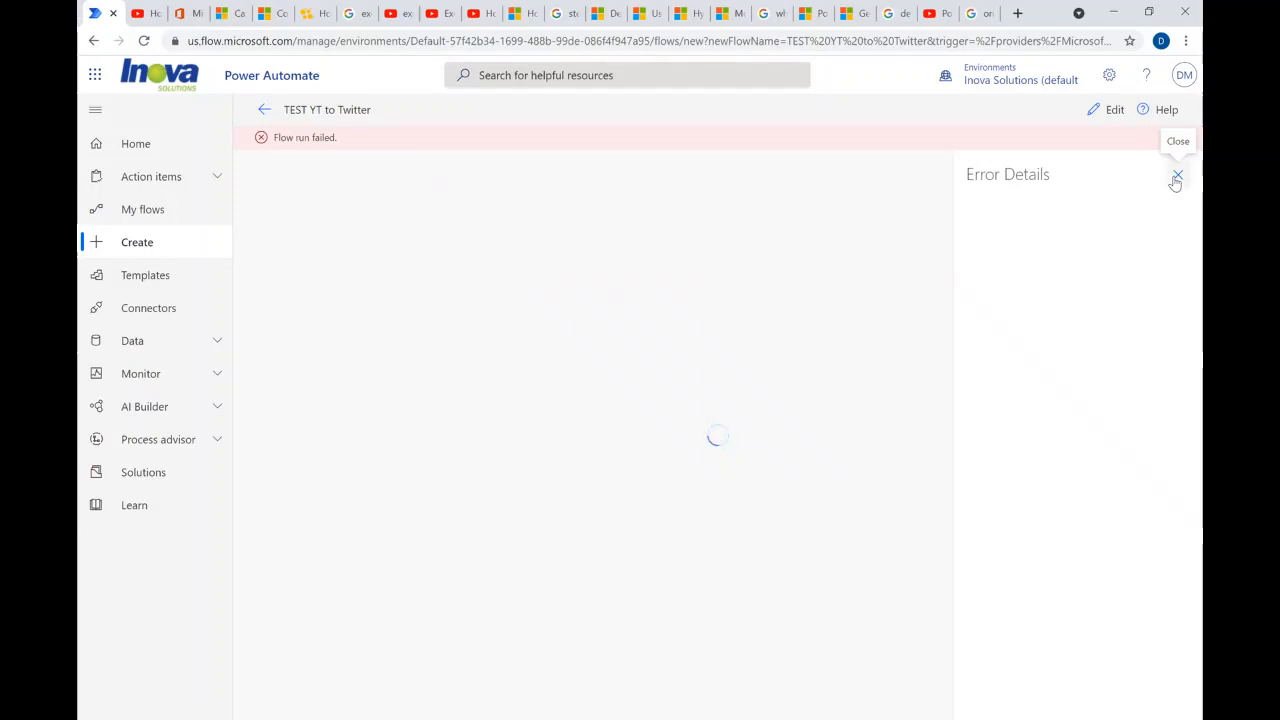
click(1176, 178)
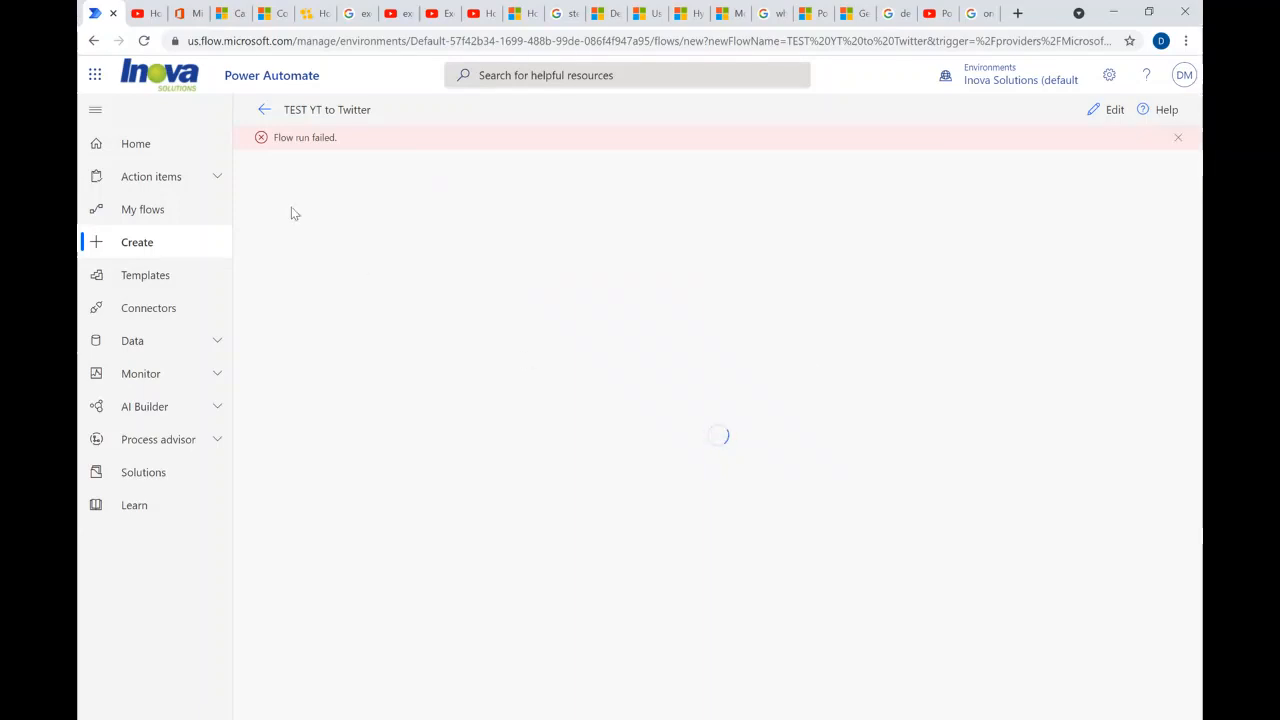
- Open the Save Office 365 email attachments to OneDrive for Business flow from My flows and turn it on
click(145, 210)
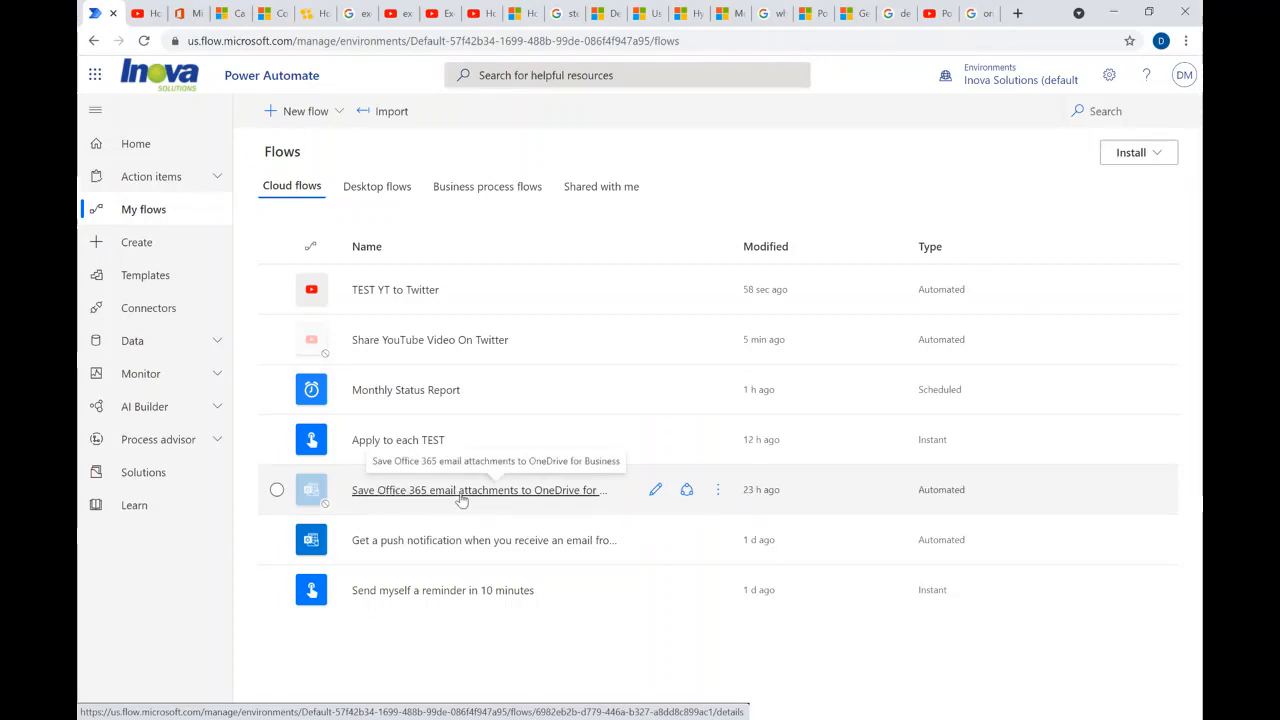
click(548, 497)
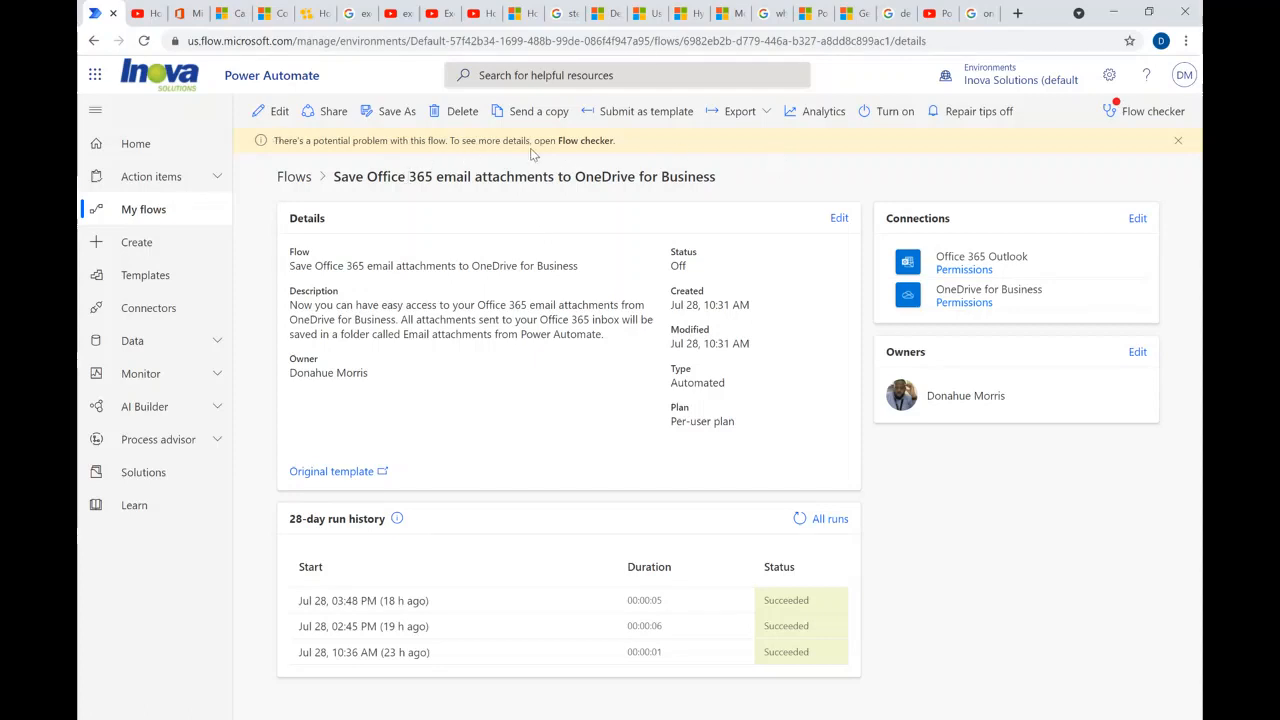
click(890, 117)
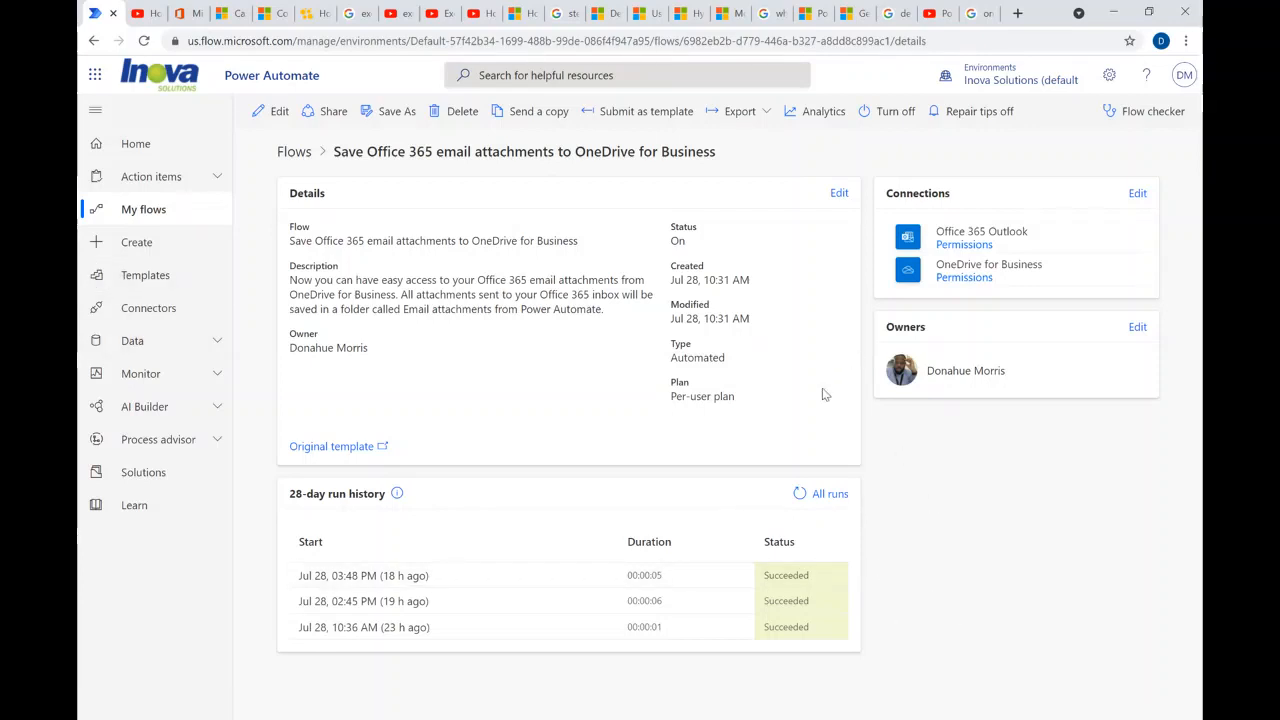
click(1017, 13)
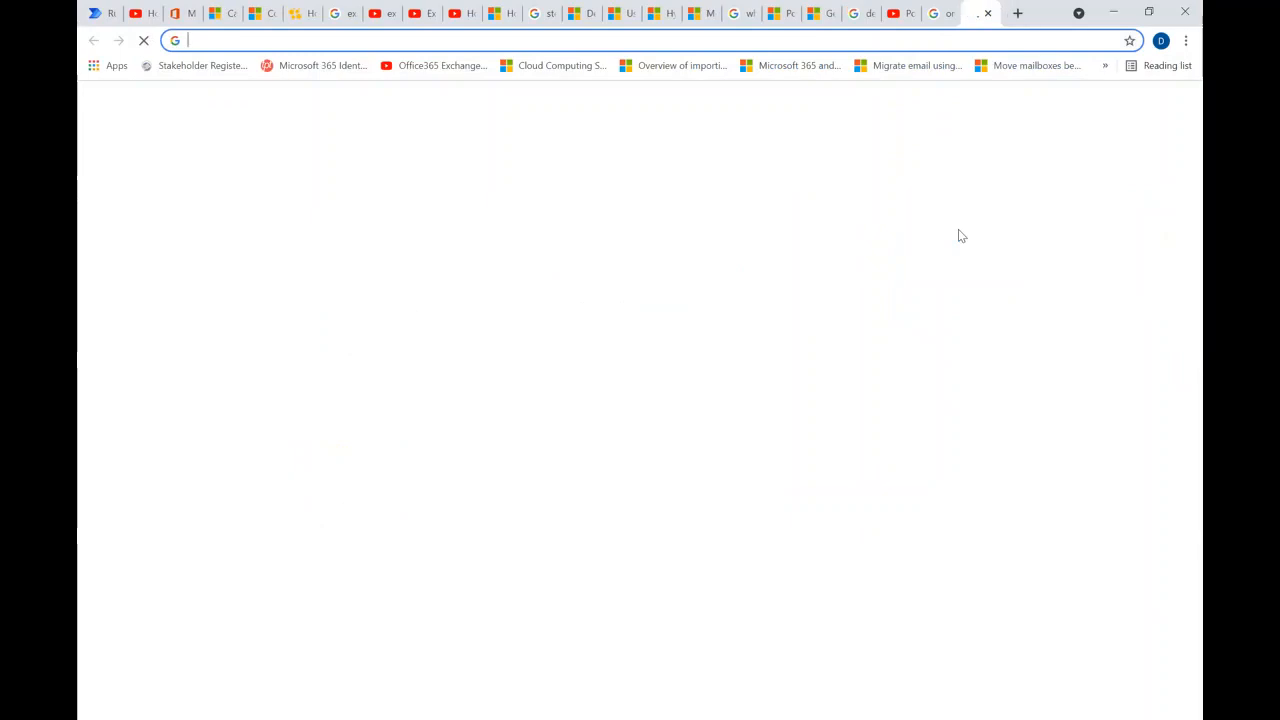
text(onedrie)
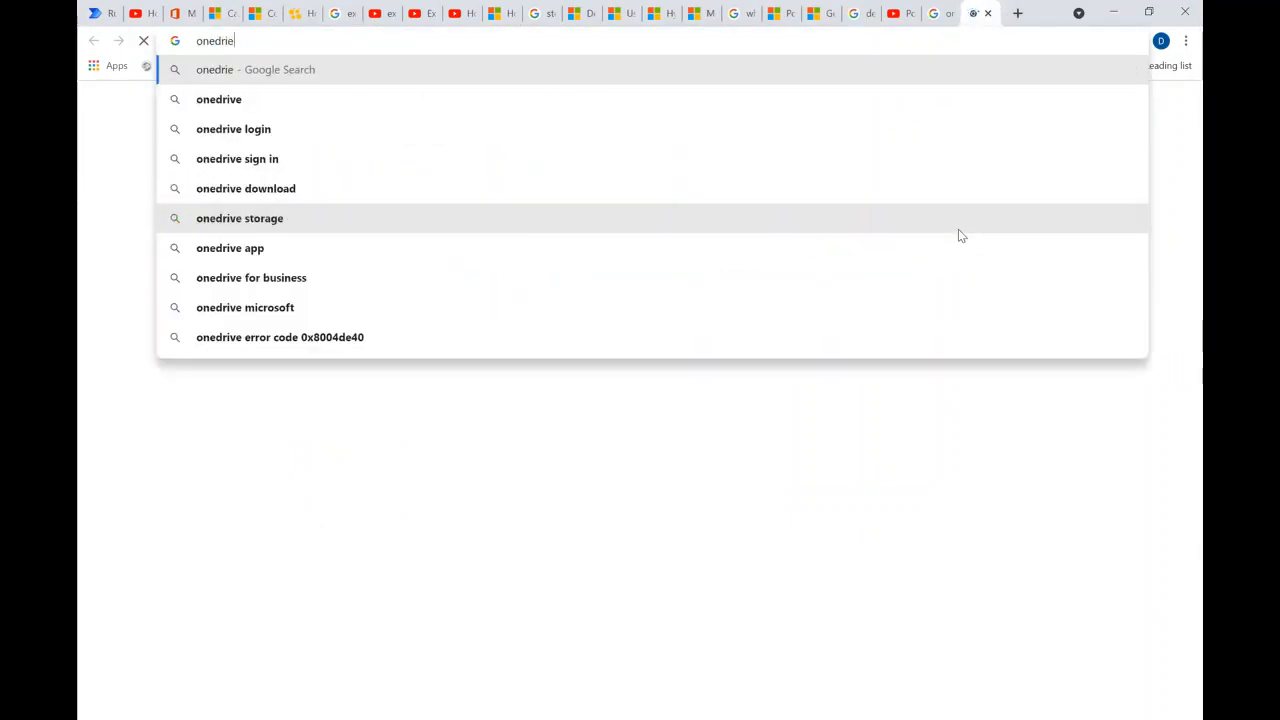
key(BackSpace)
text(ve)
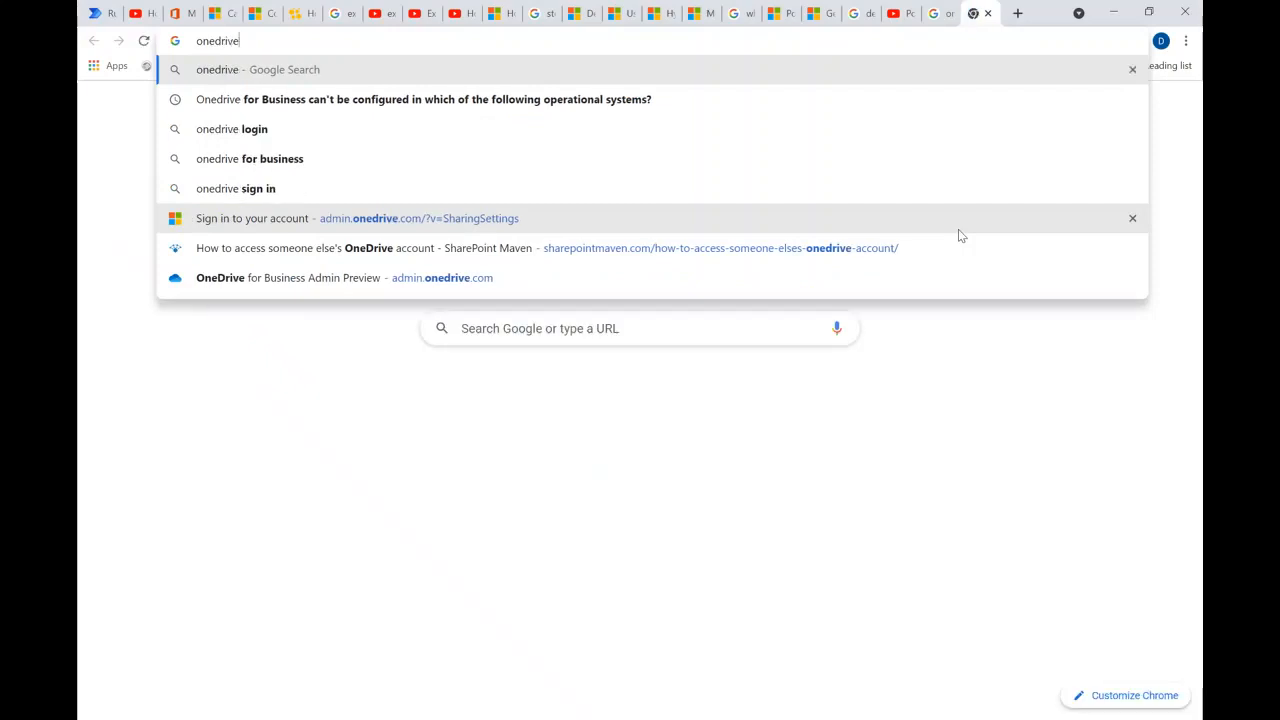
key(Return)
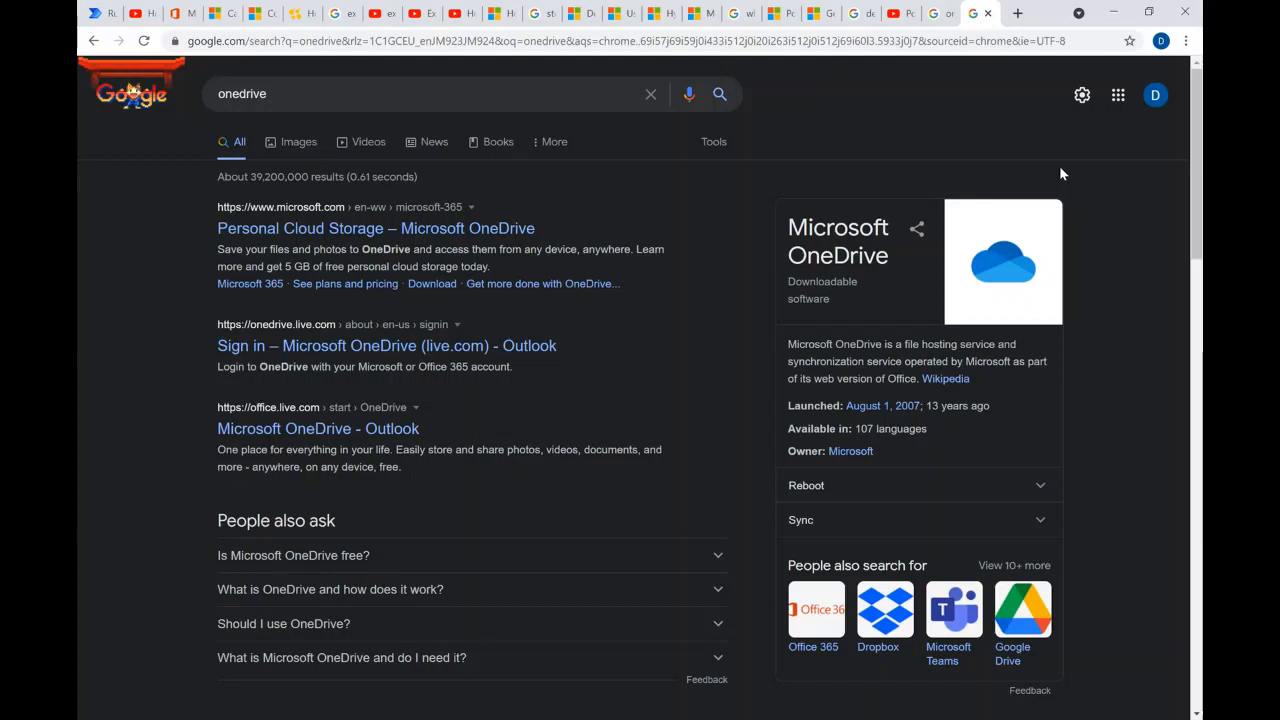
click(988, 14)
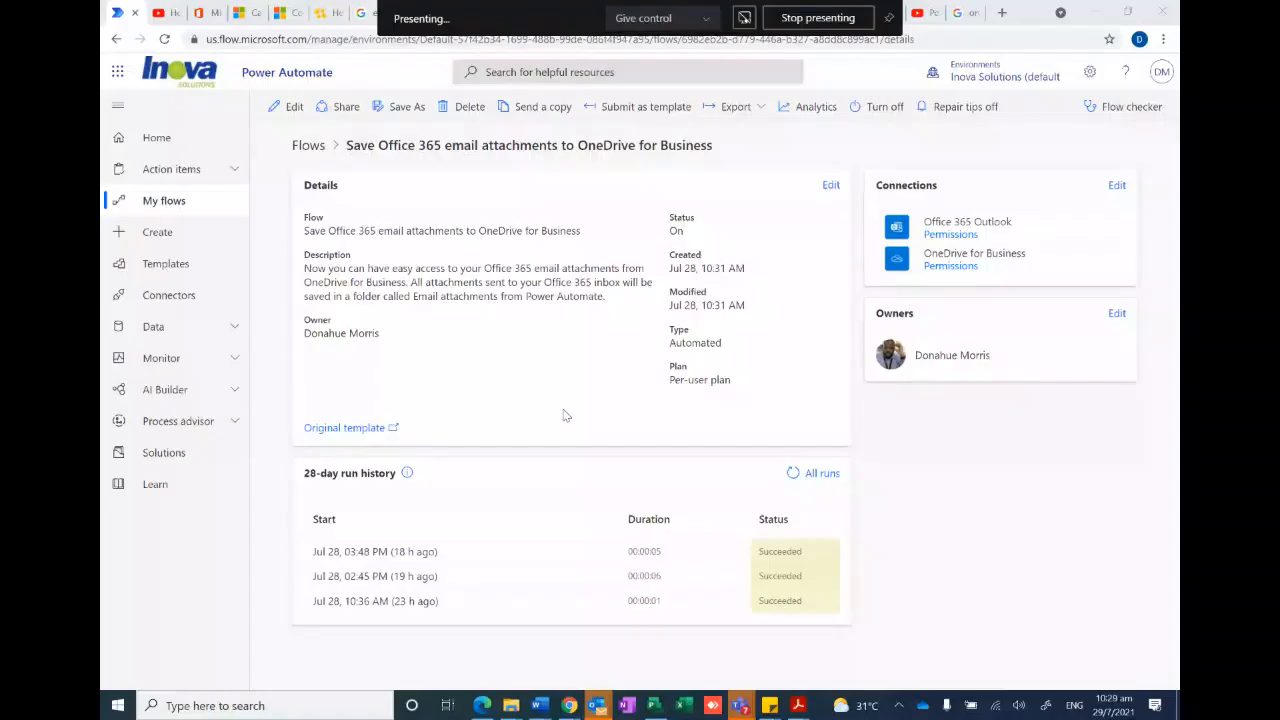
- Open the local OneDrive folder, view the files in Email attachments from Power Automate, and minimize the window
click(922, 705)
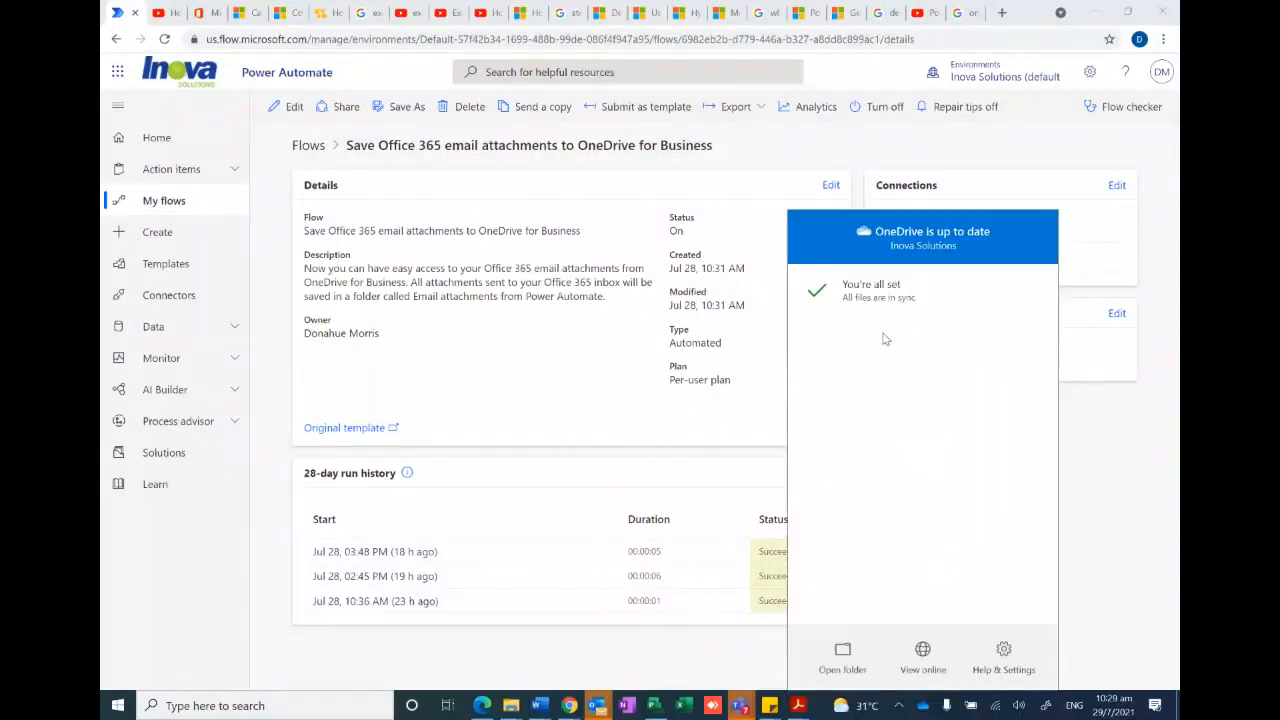
click(843, 655)
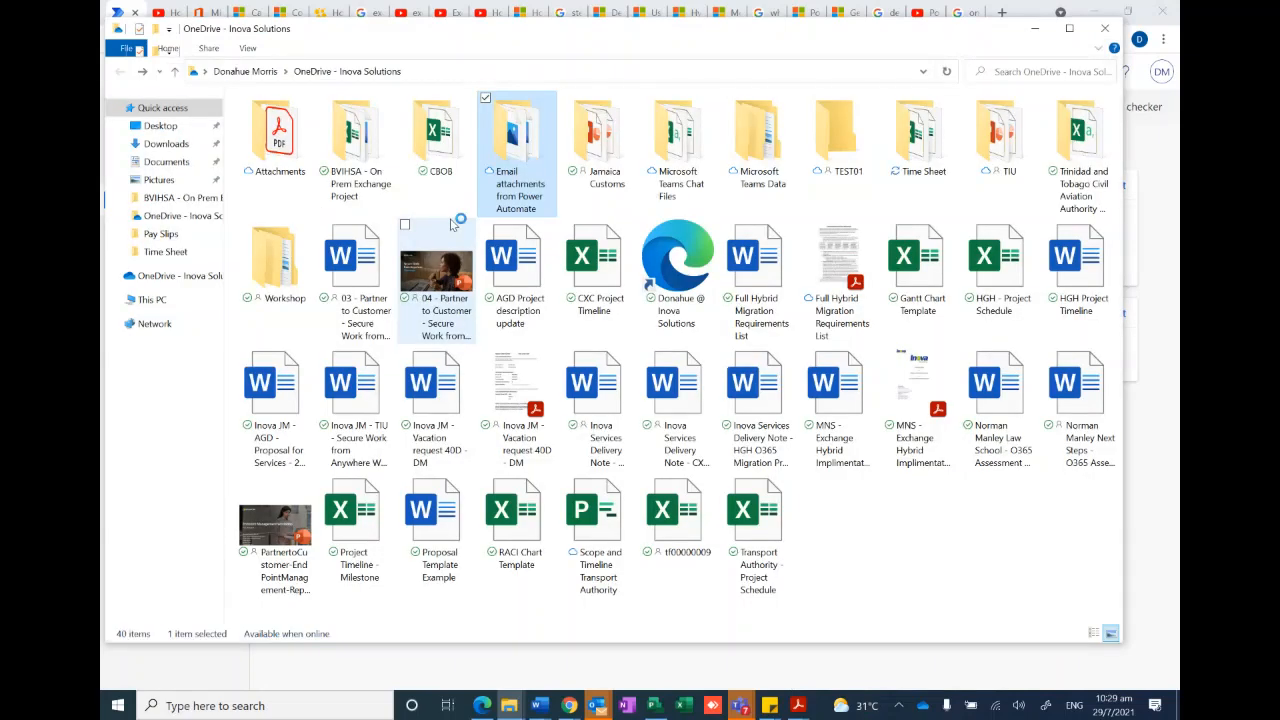
double_click(504, 139)
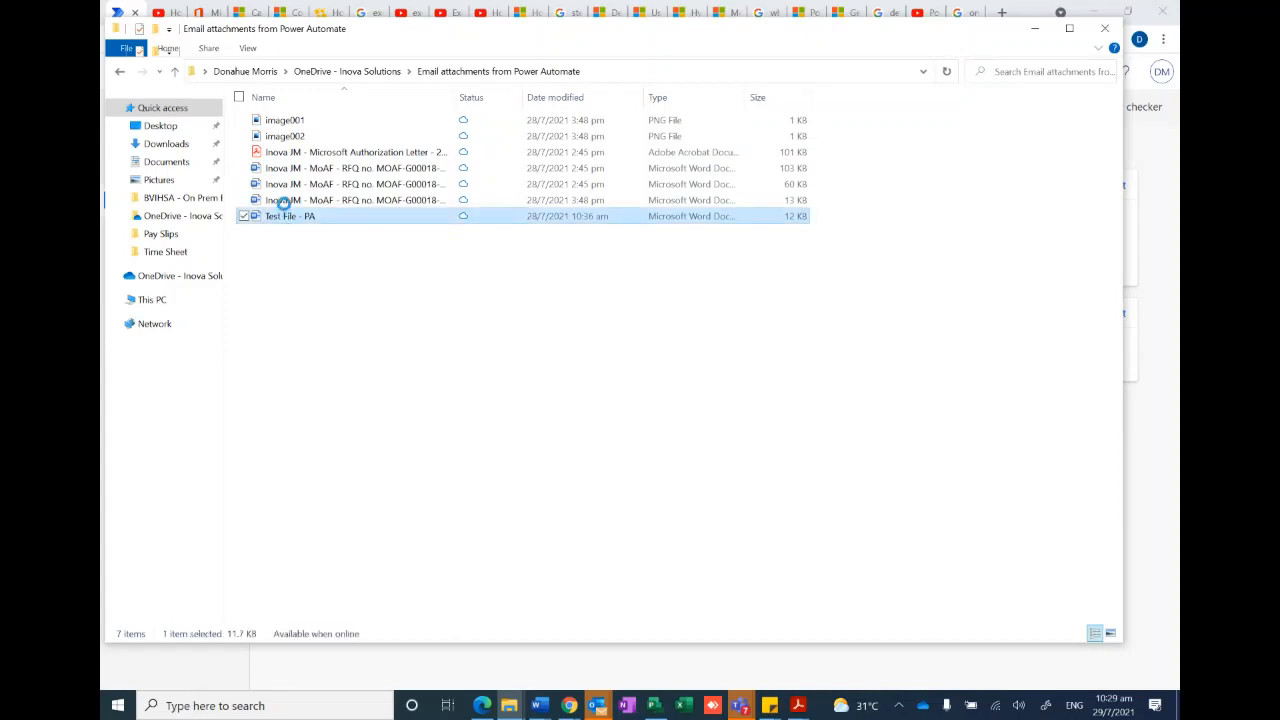
click(286, 200)
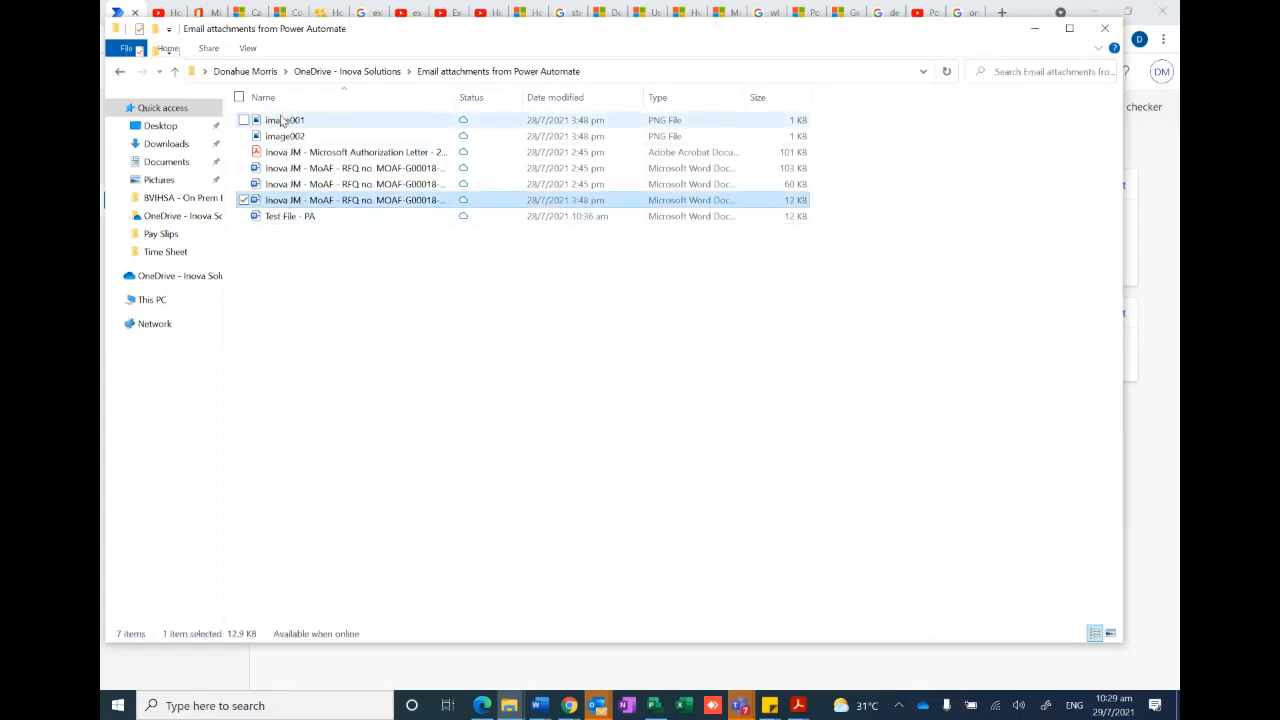
click(1032, 33)
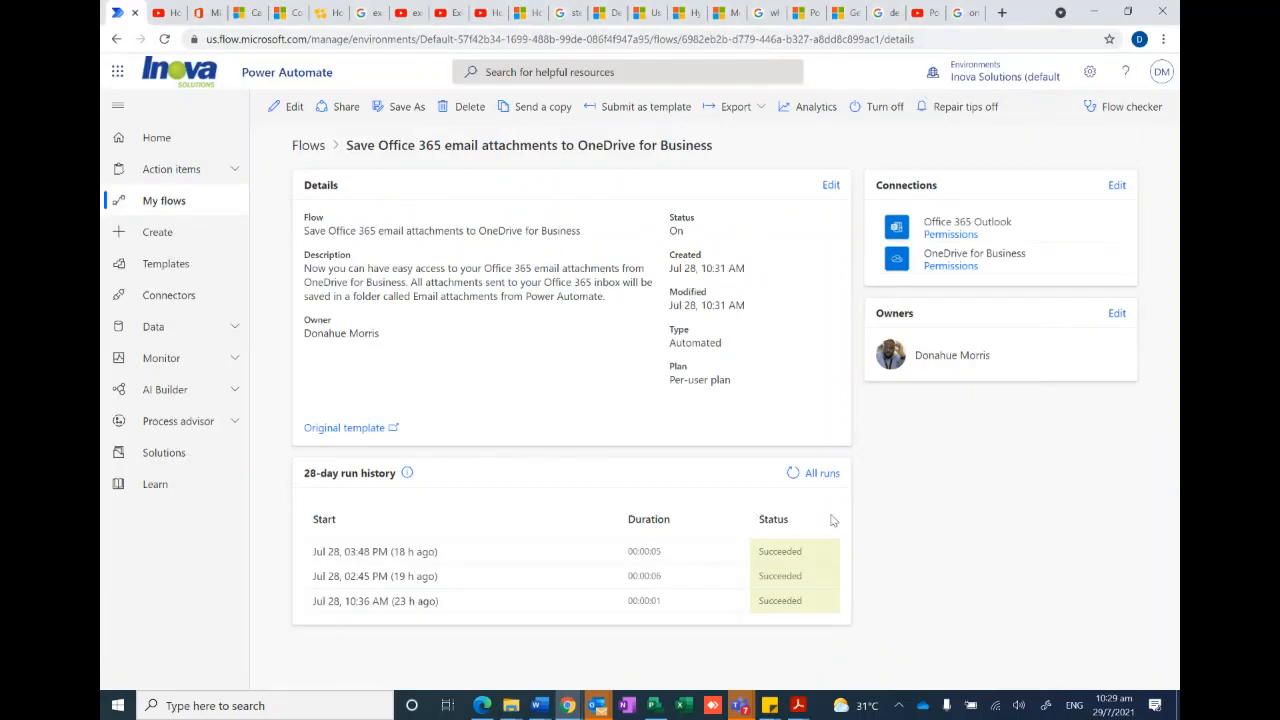
- Open the flow for editing and show the advanced options of the On new email trigger
click(294, 107)
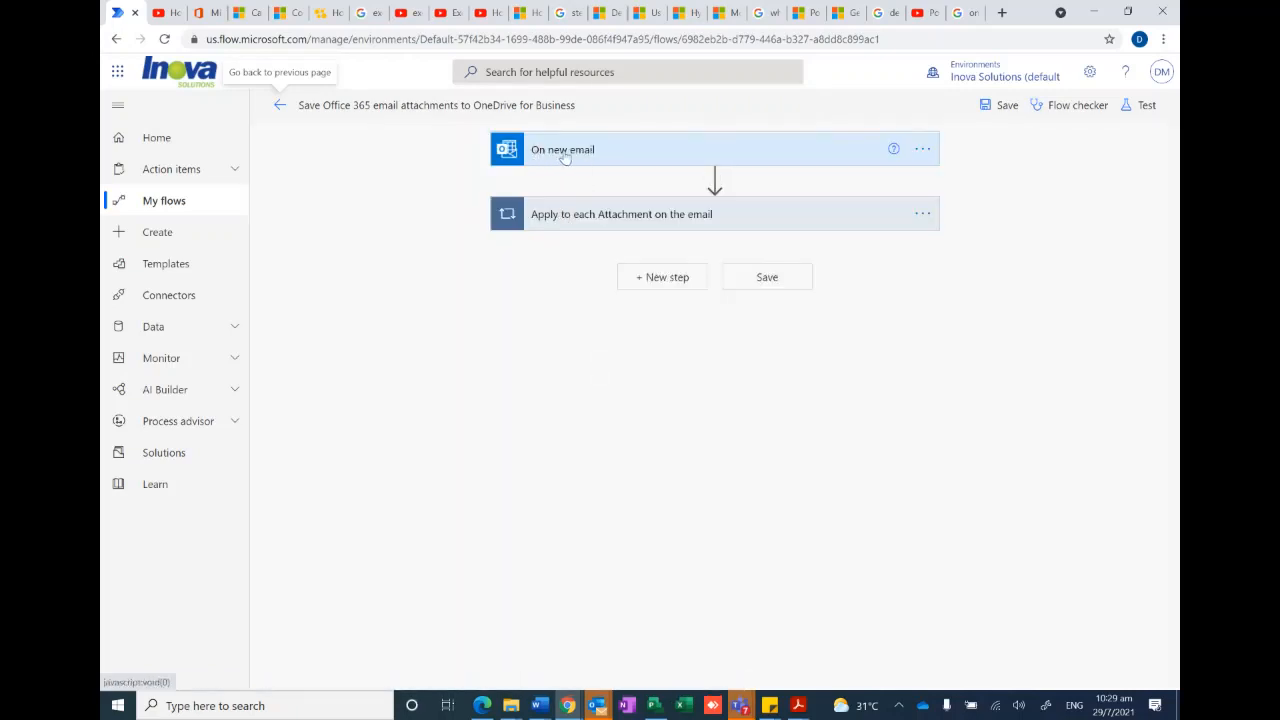
click(645, 158)
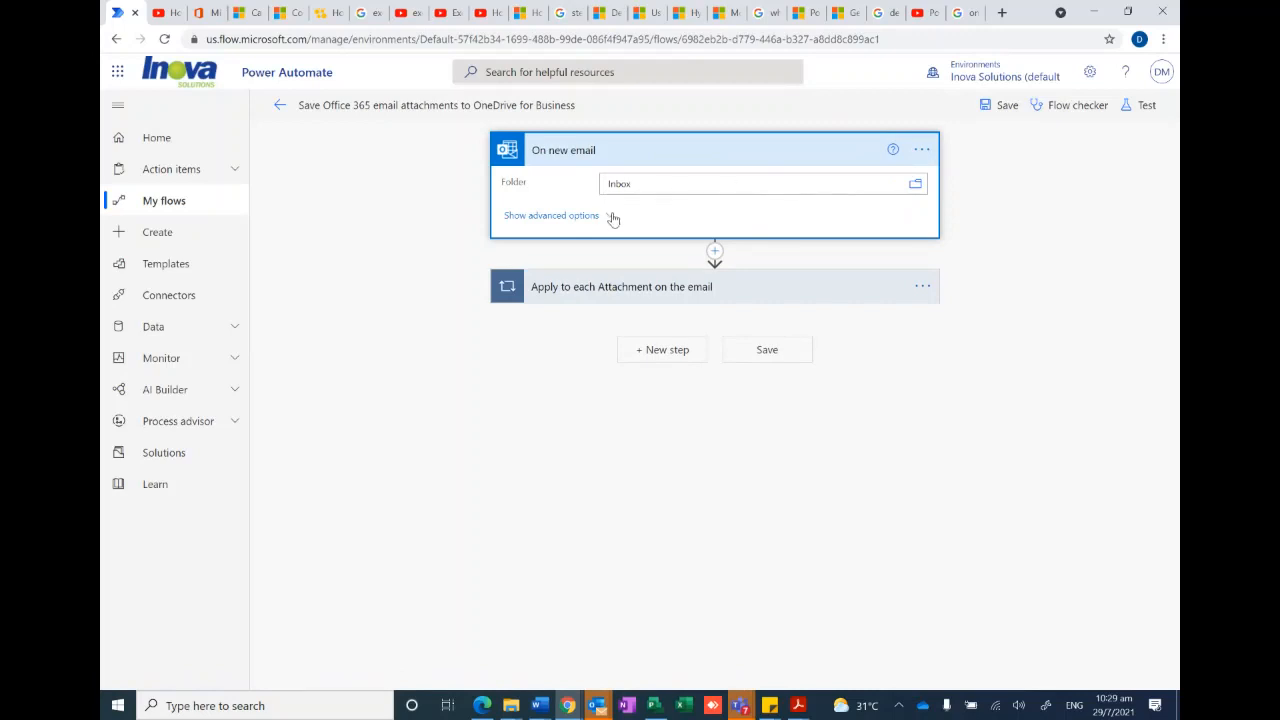
click(553, 218)
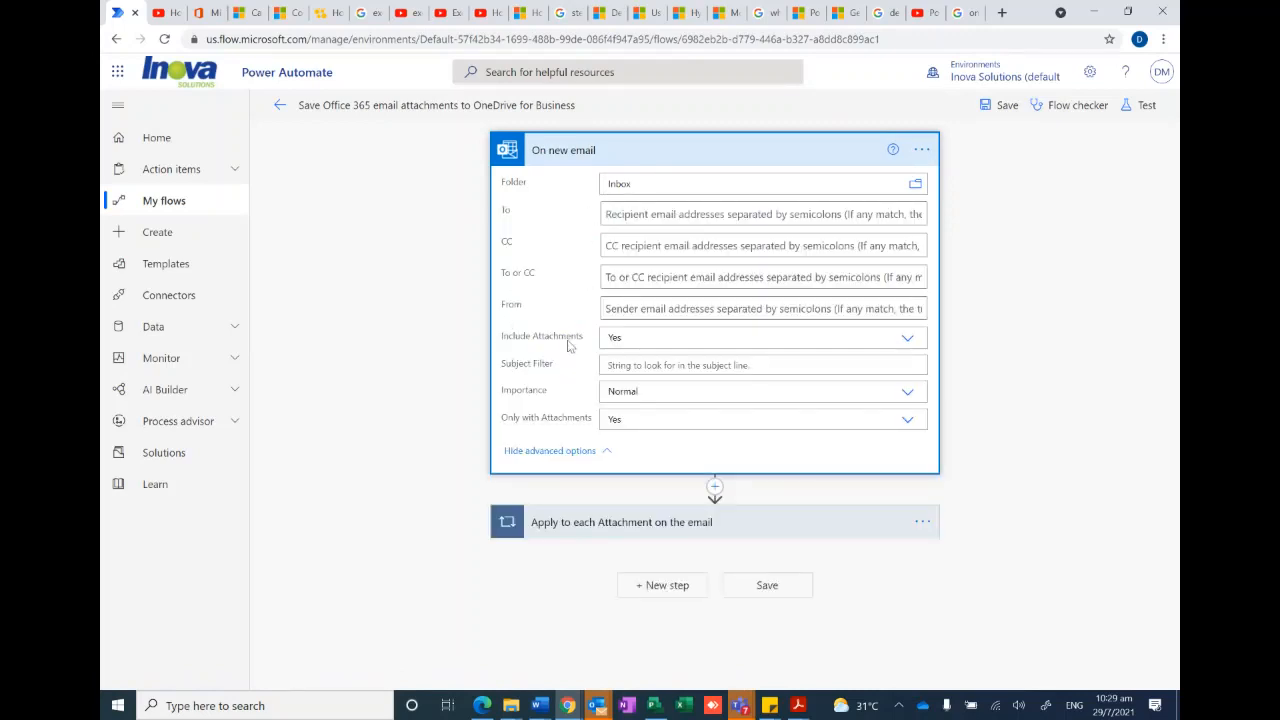
- Limit the On new email trigger to the flow owner as To recipient and the colleague as From sender, and collapse it
click(617, 308)
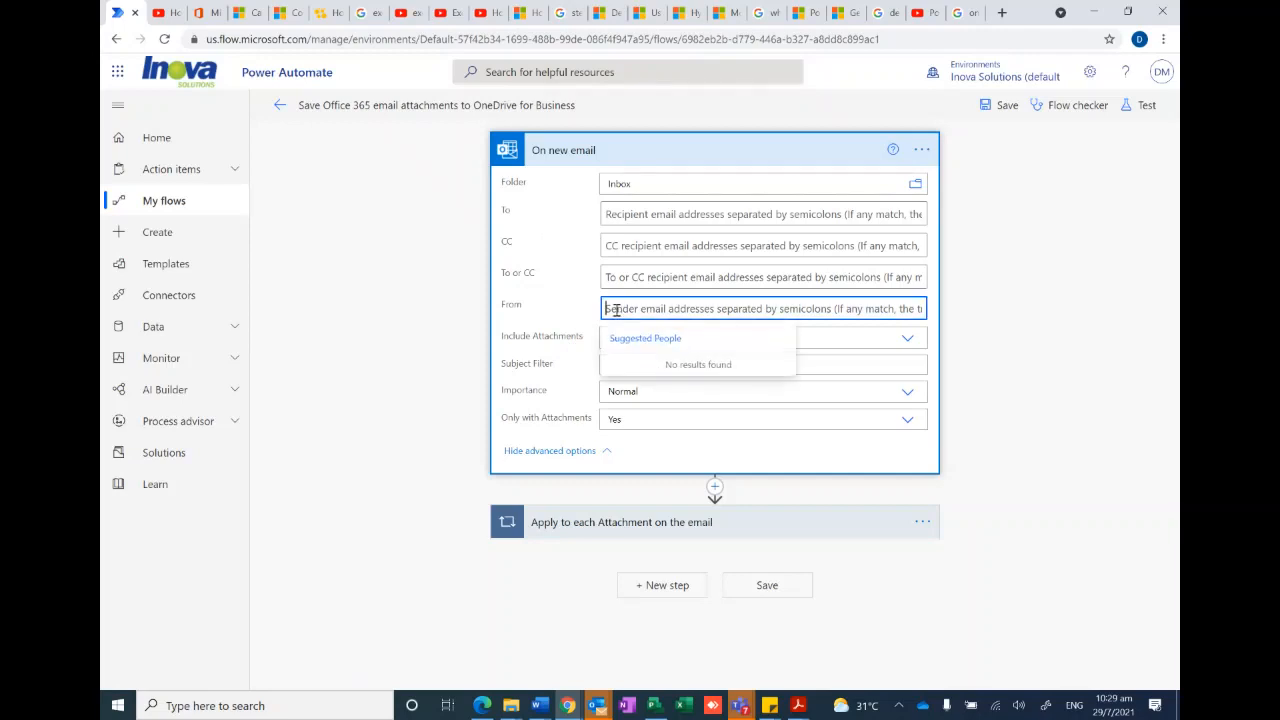
click(614, 214)
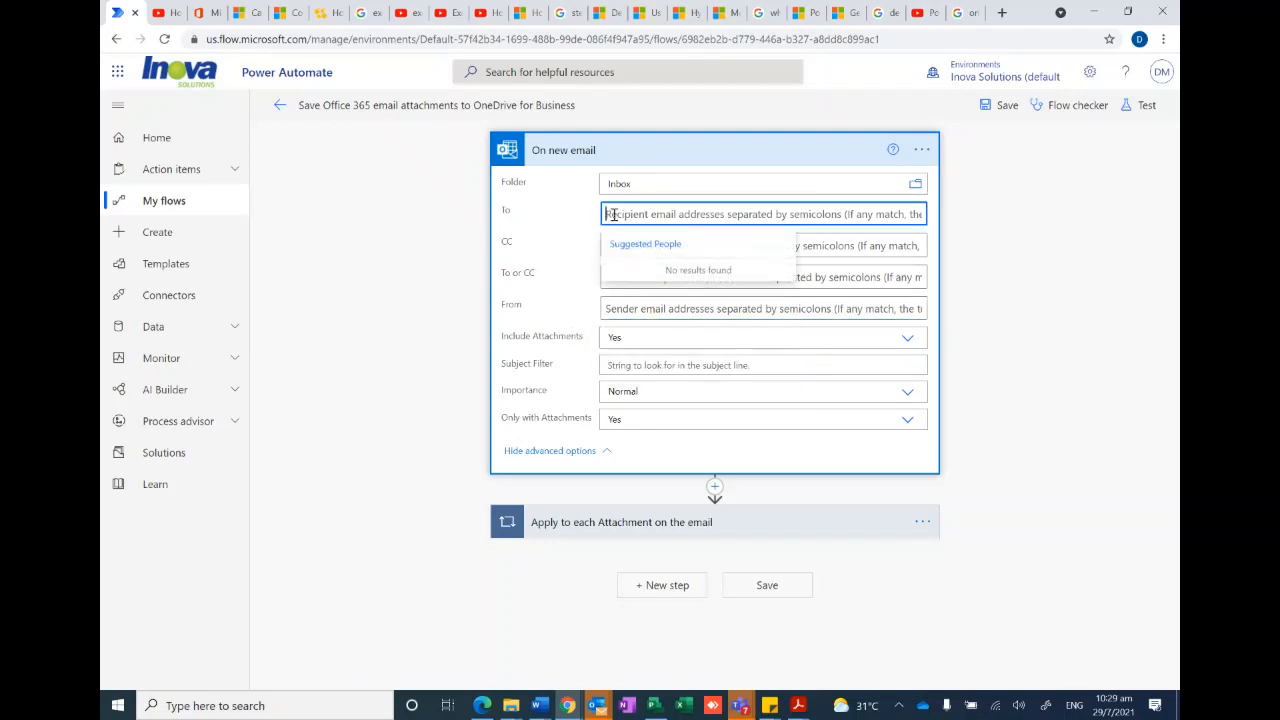
text(demo)
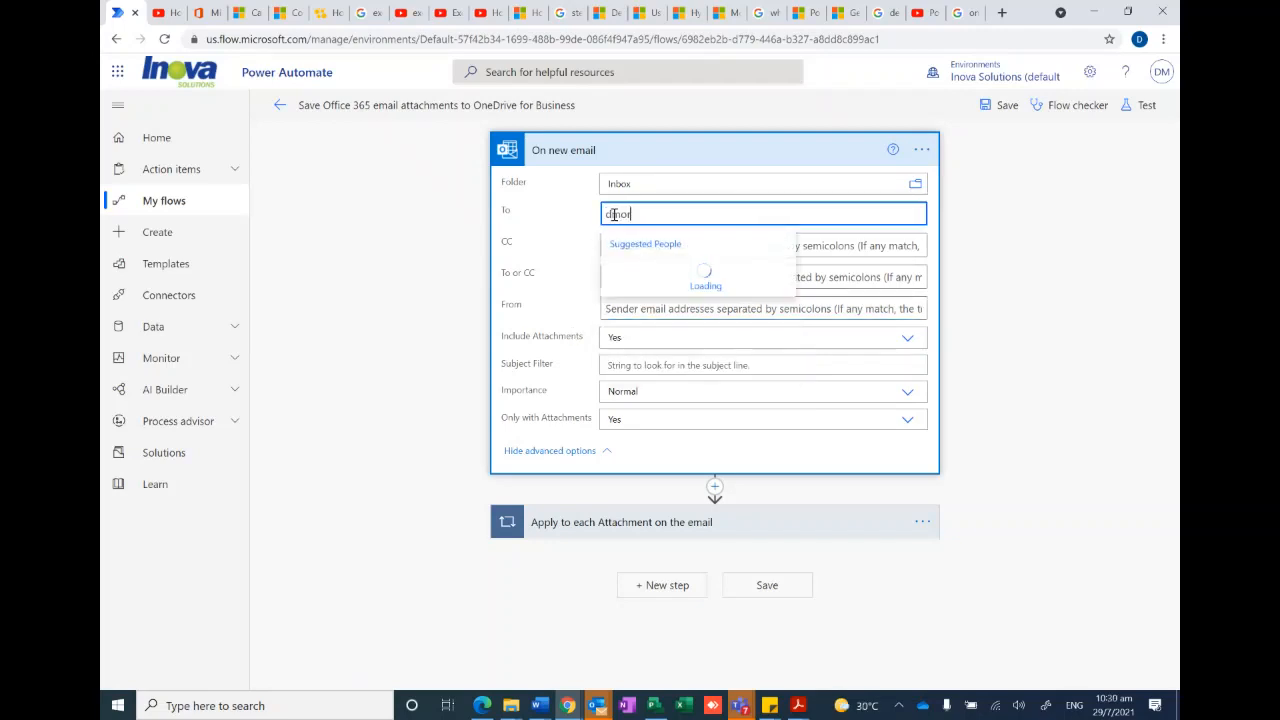
click(662, 283)
click(614, 310)
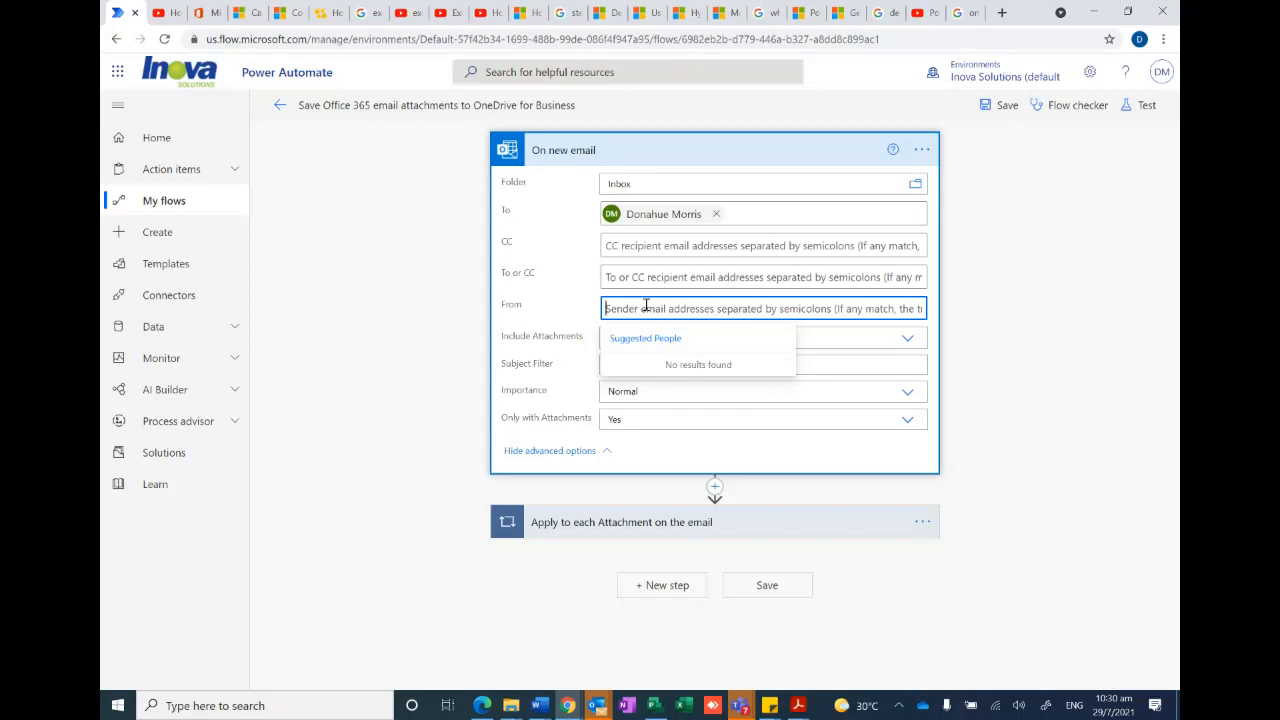
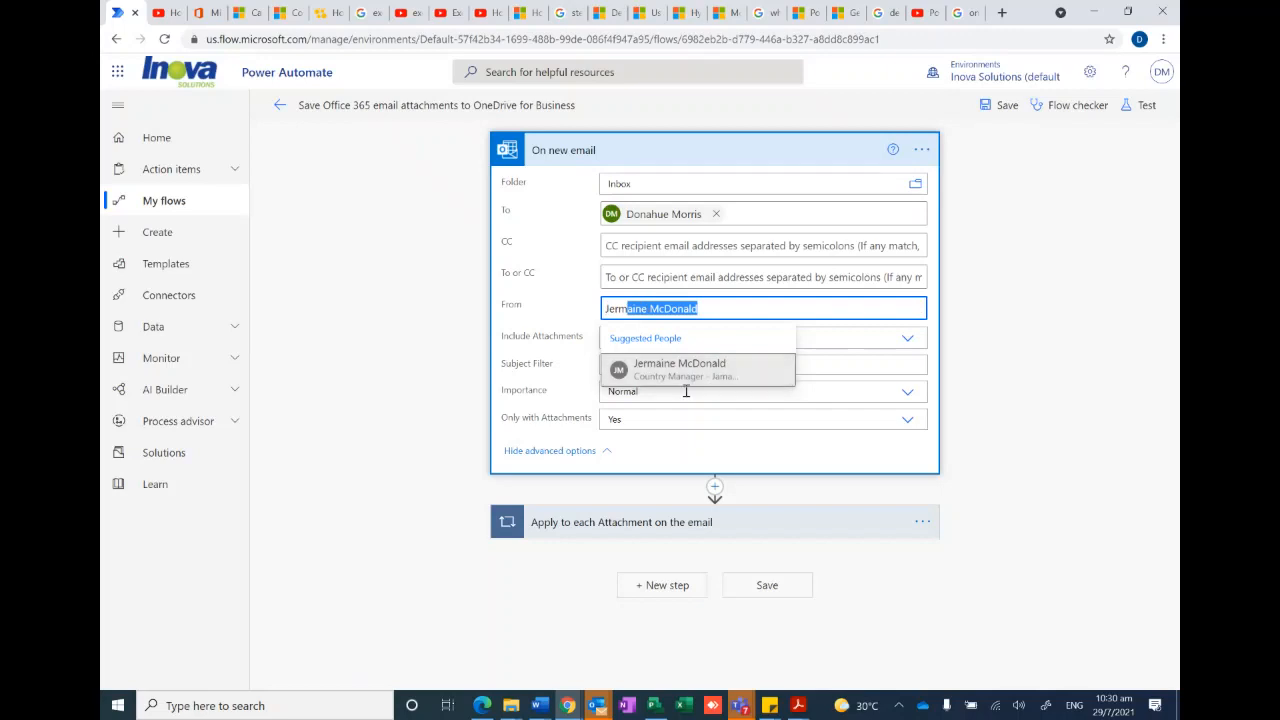
click(682, 370)
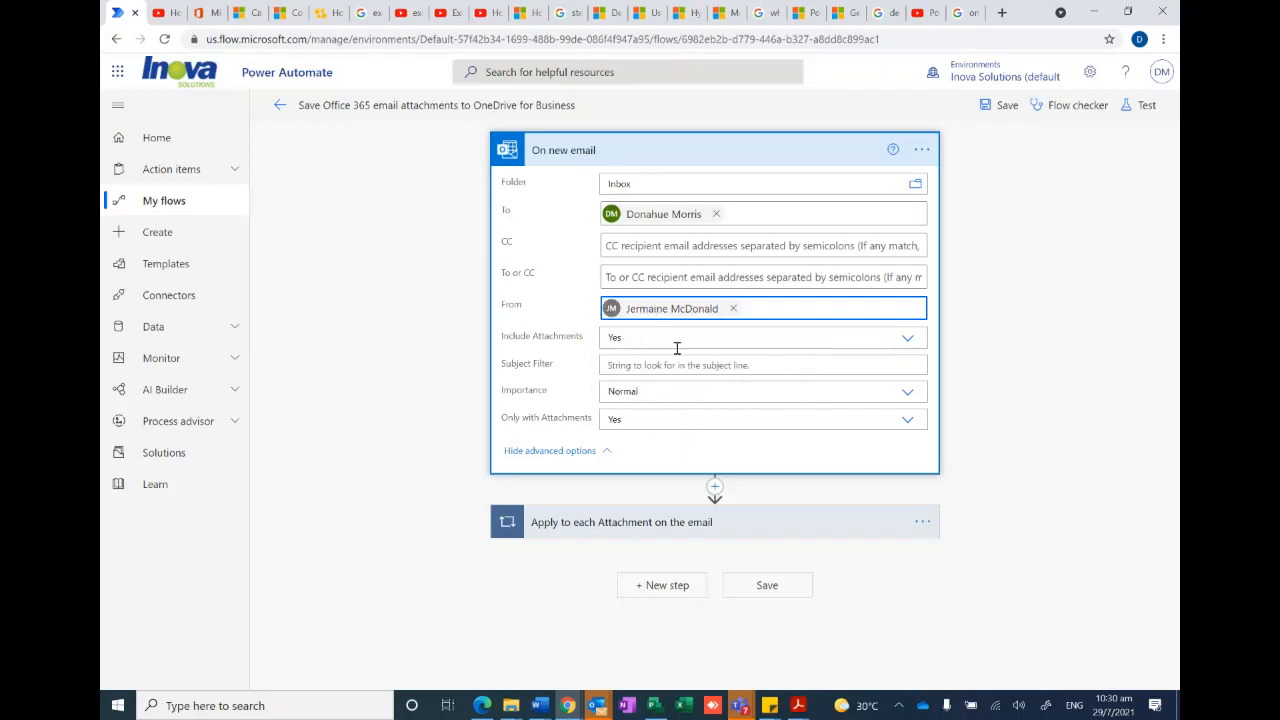
click(663, 158)
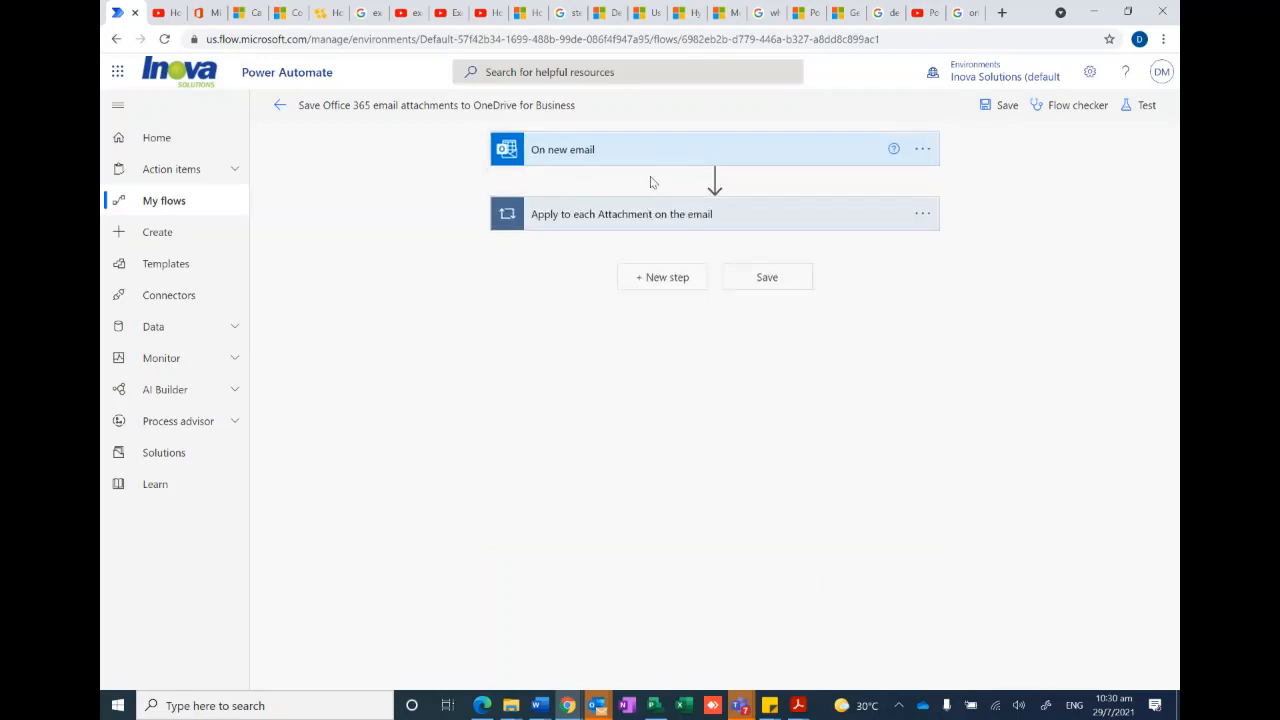
- Review the Condition and Delay inside the Apply to each Attachment loop and recheck the On new email trigger's settings
click(619, 219)
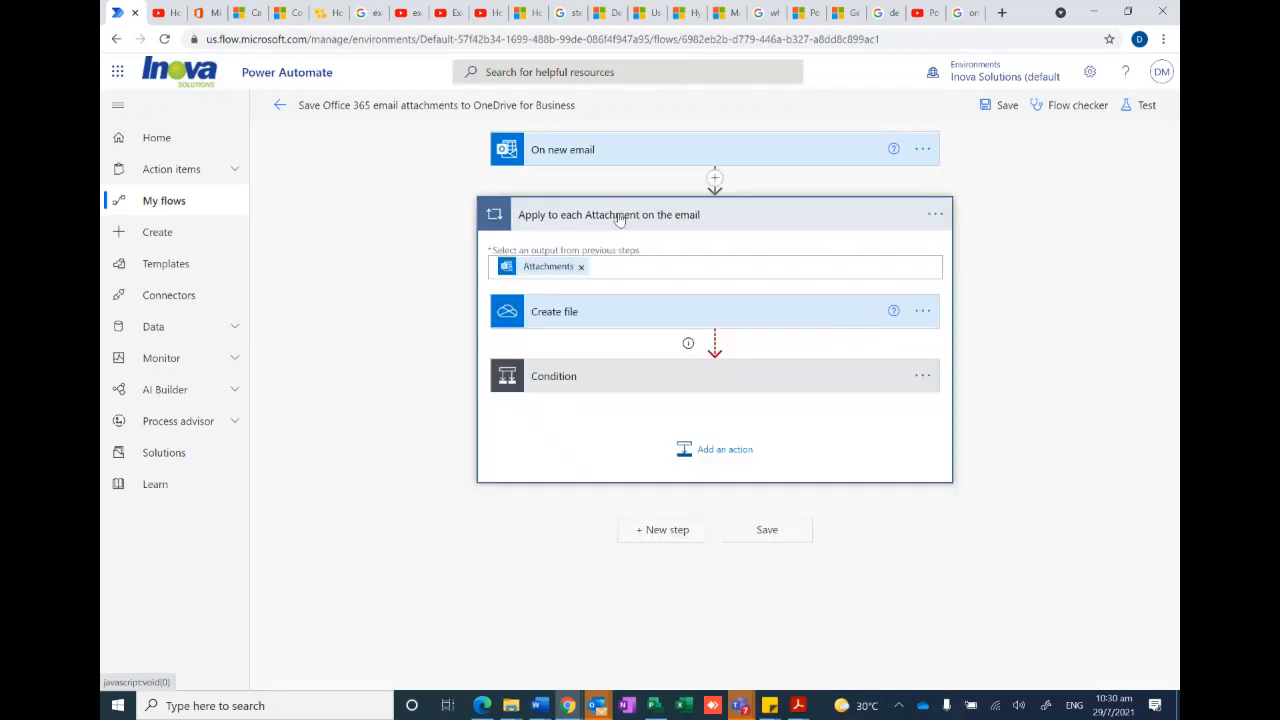
click(589, 378)
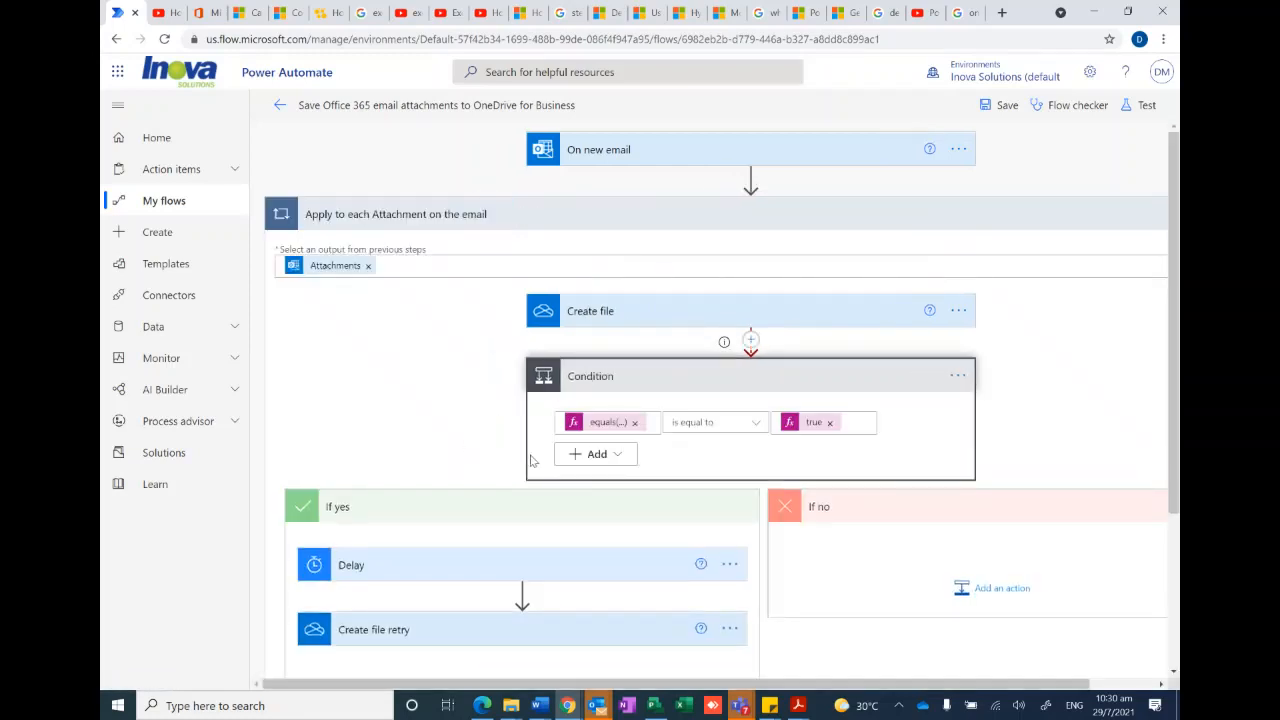
scroll(730, 430, down, 2)
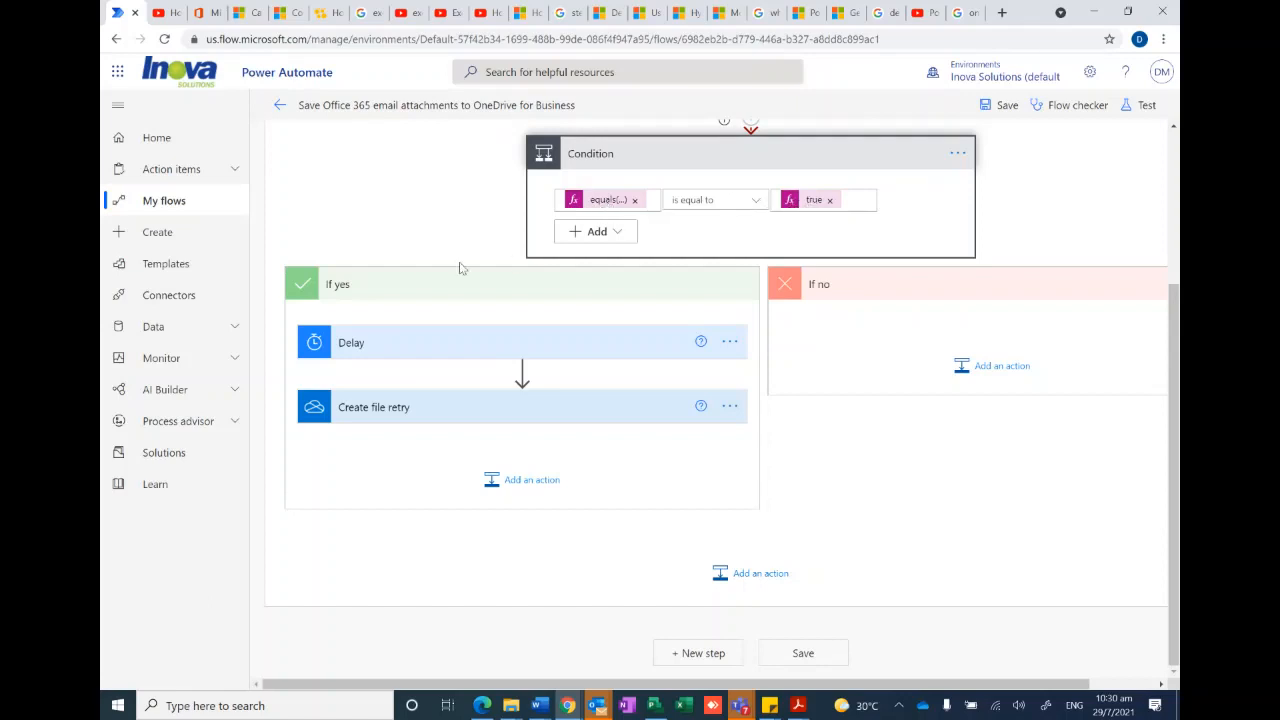
click(558, 344)
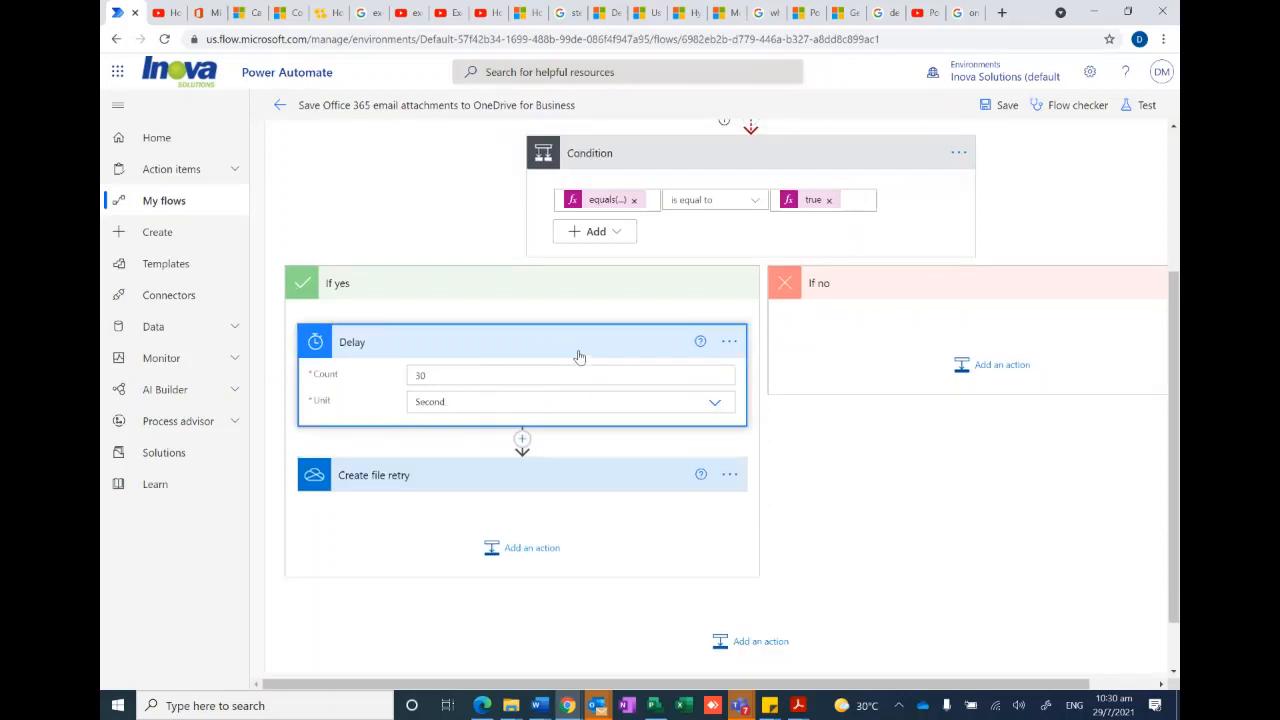
click(593, 345)
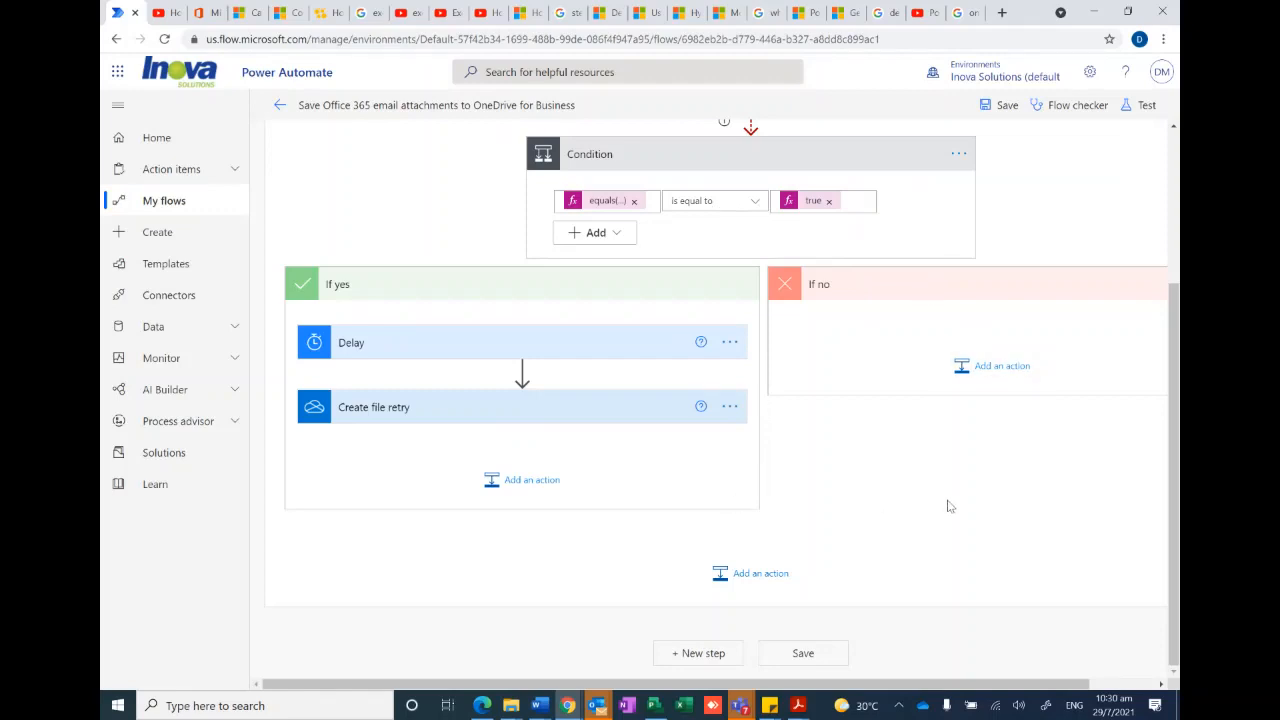
scroll(820, 391, up, 3)
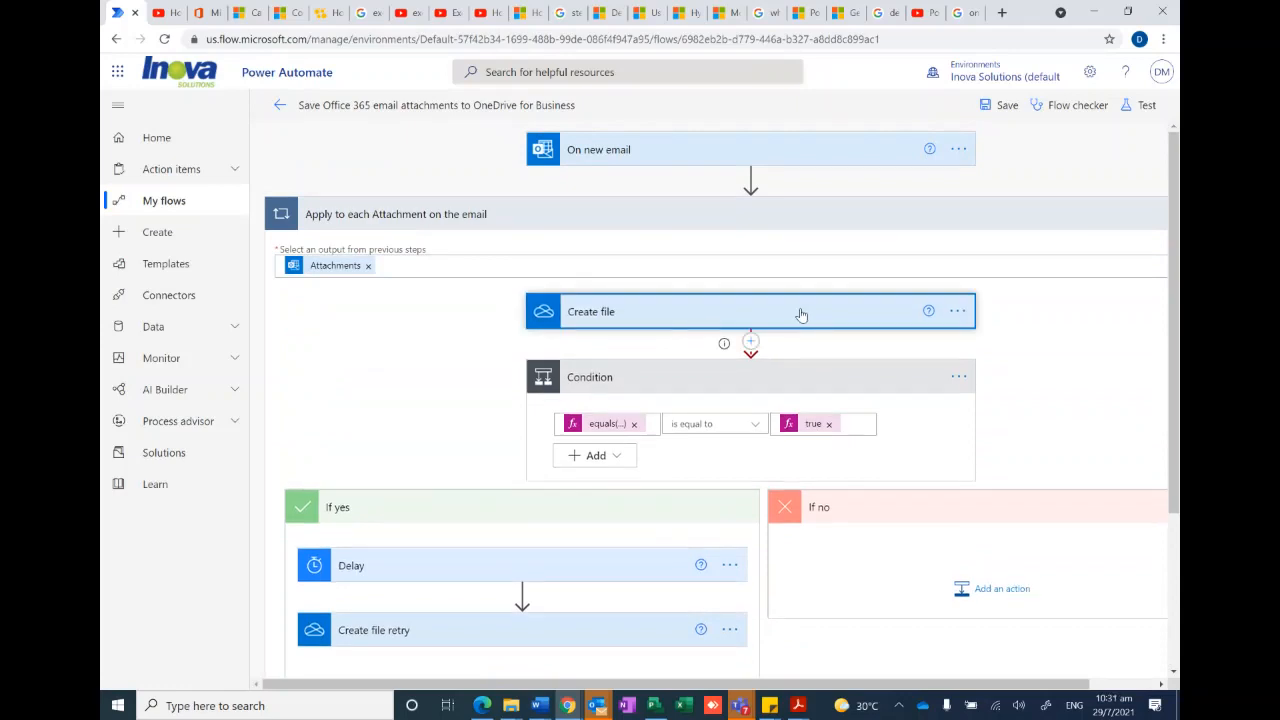
click(788, 160)
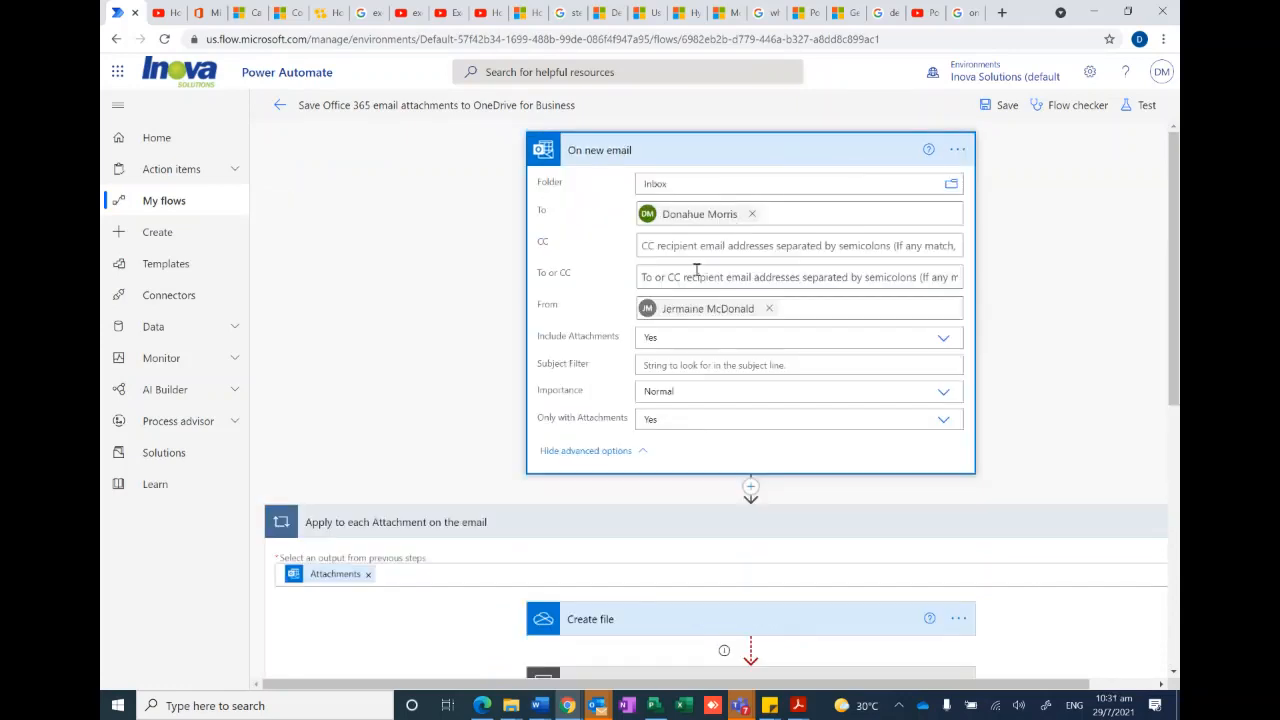
click(740, 162)
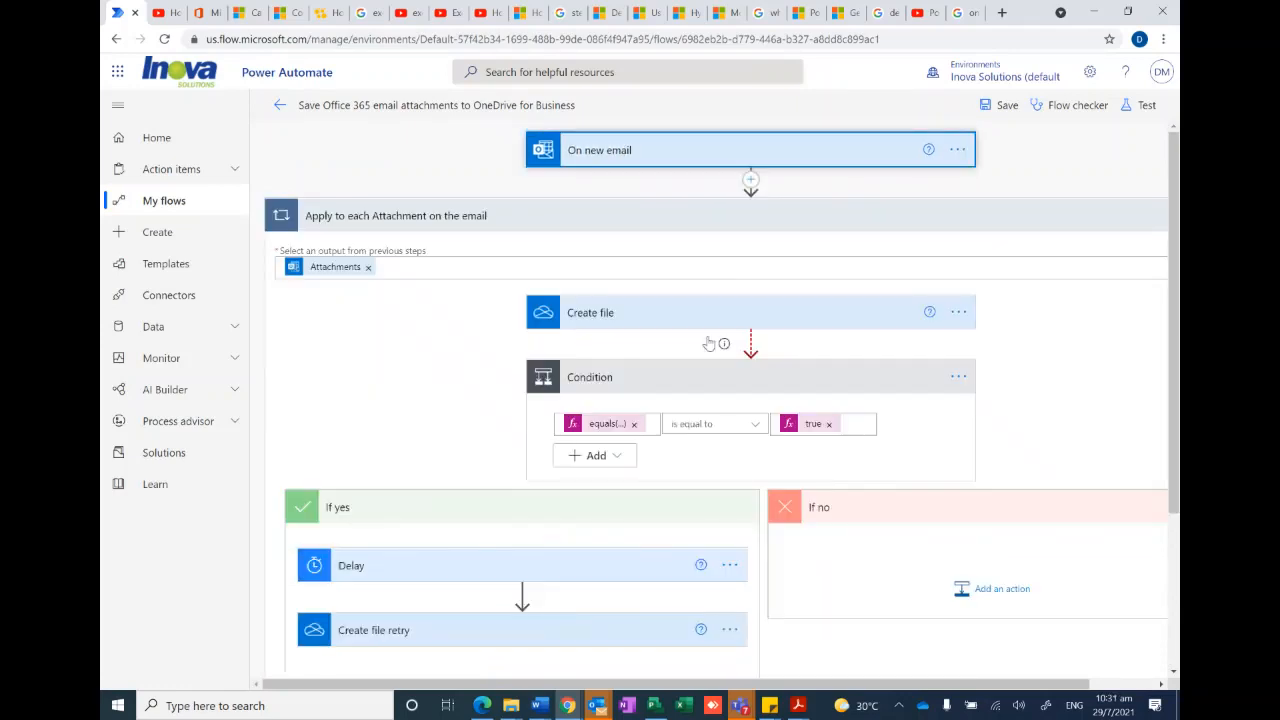
- Collapse the Apply to each Attachment loop, save the flow, and return to the My flows list
click(708, 220)
click(784, 284)
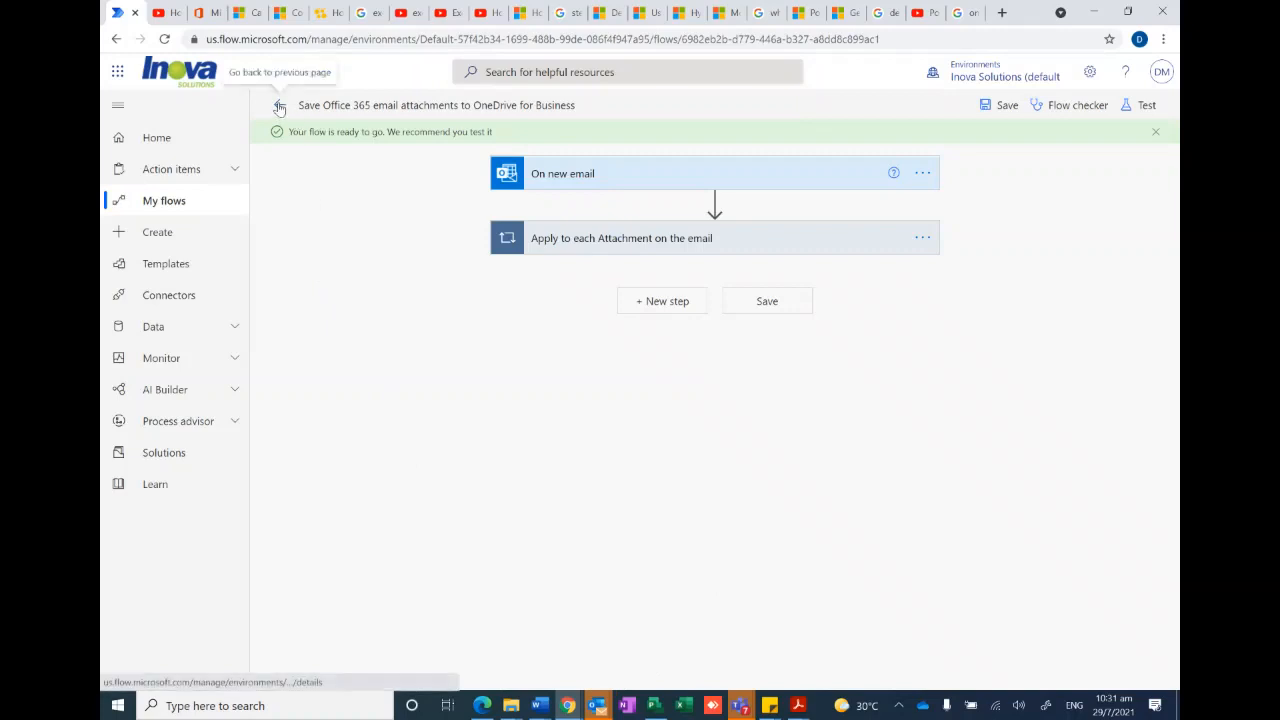
click(168, 213)
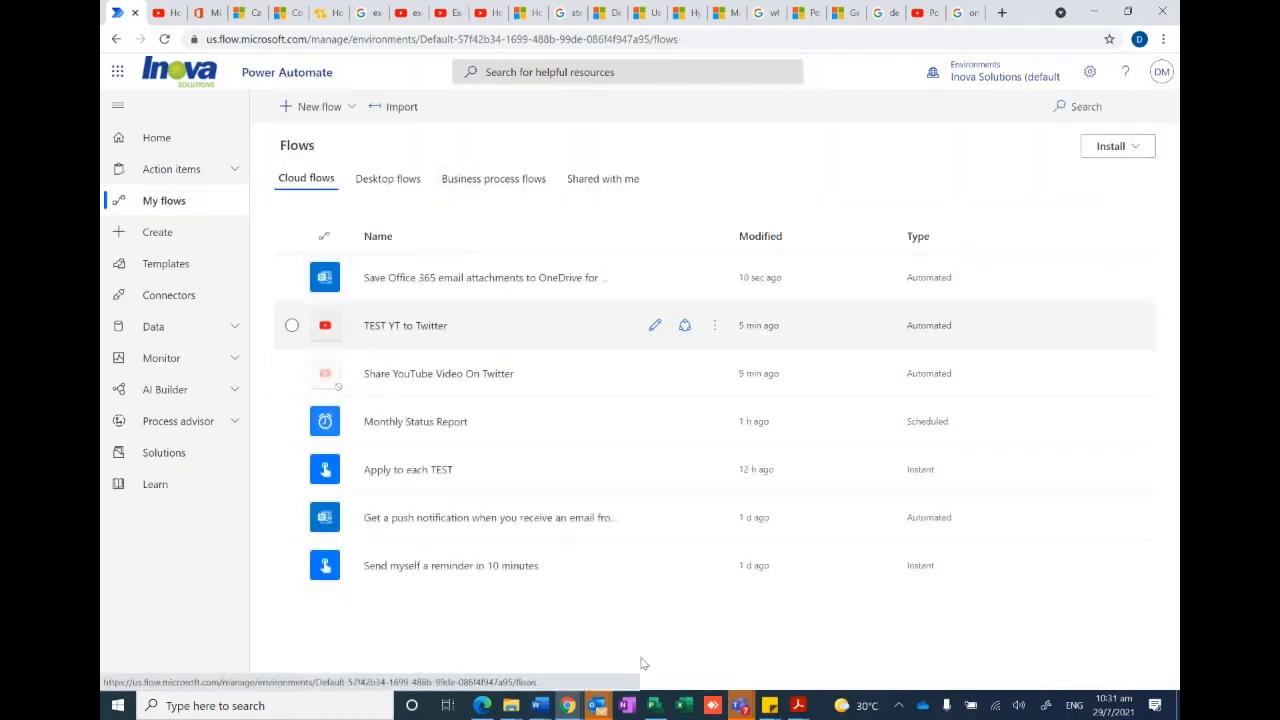
- Open Gmail in a new browser tab
click(1001, 14)
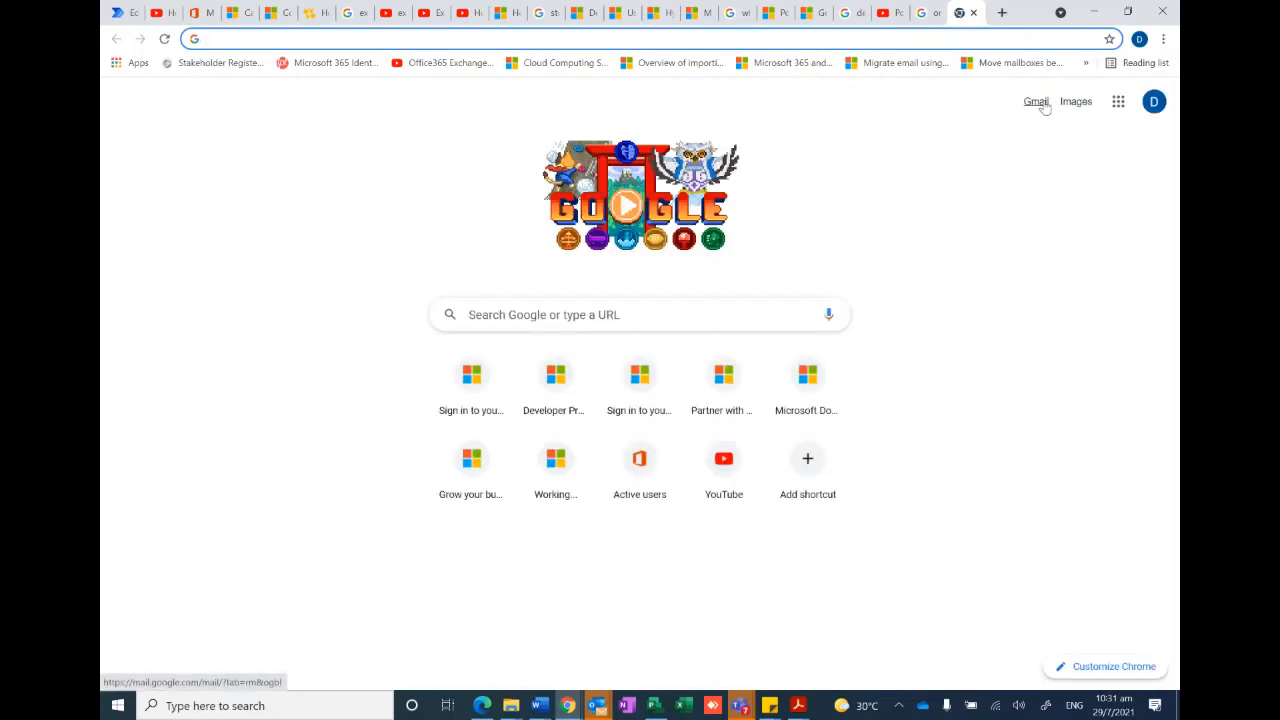
click(1037, 102)
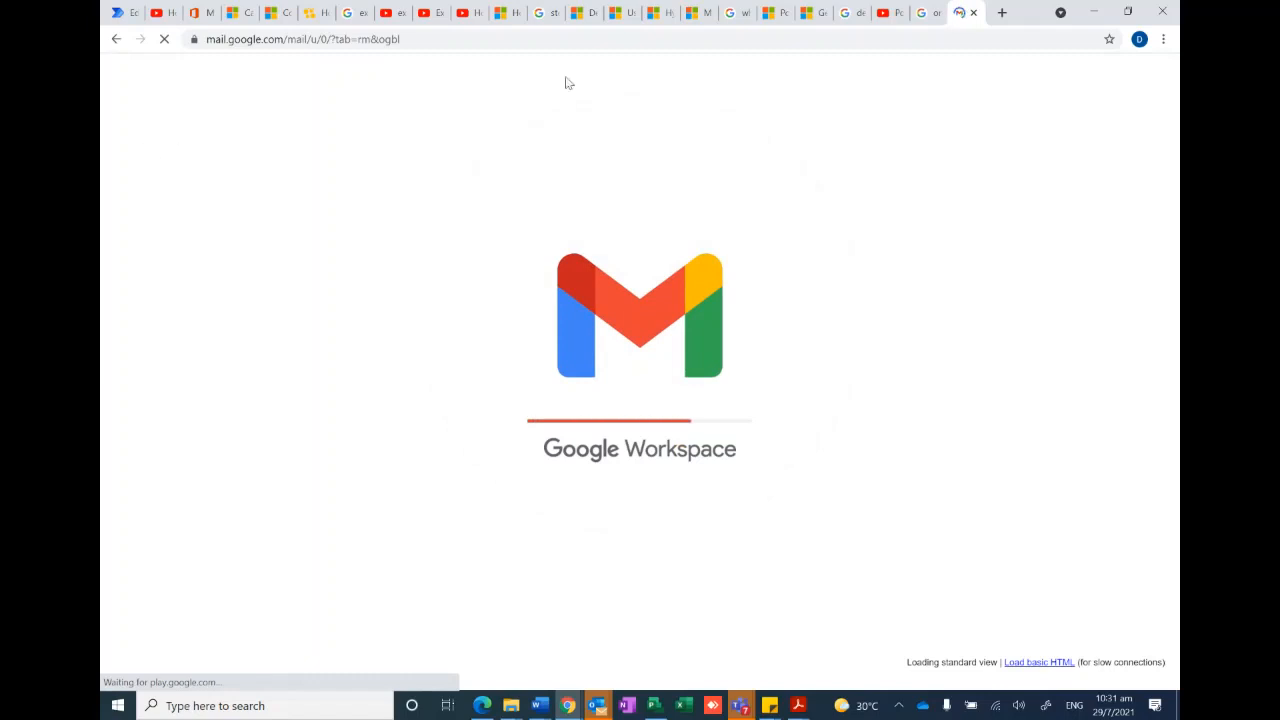
- Return to Power Automate and reopen the Save Office 365 email attachments to OneDrive for Business flow for editing
click(125, 13)
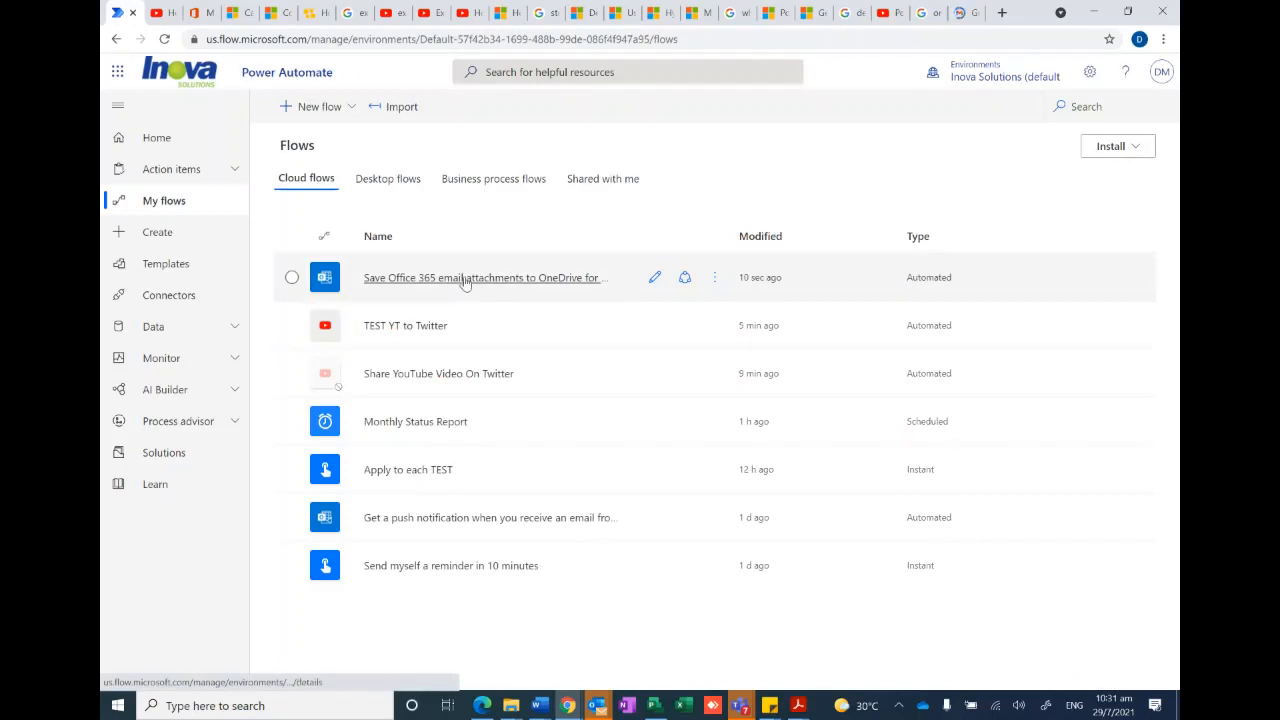
click(643, 278)
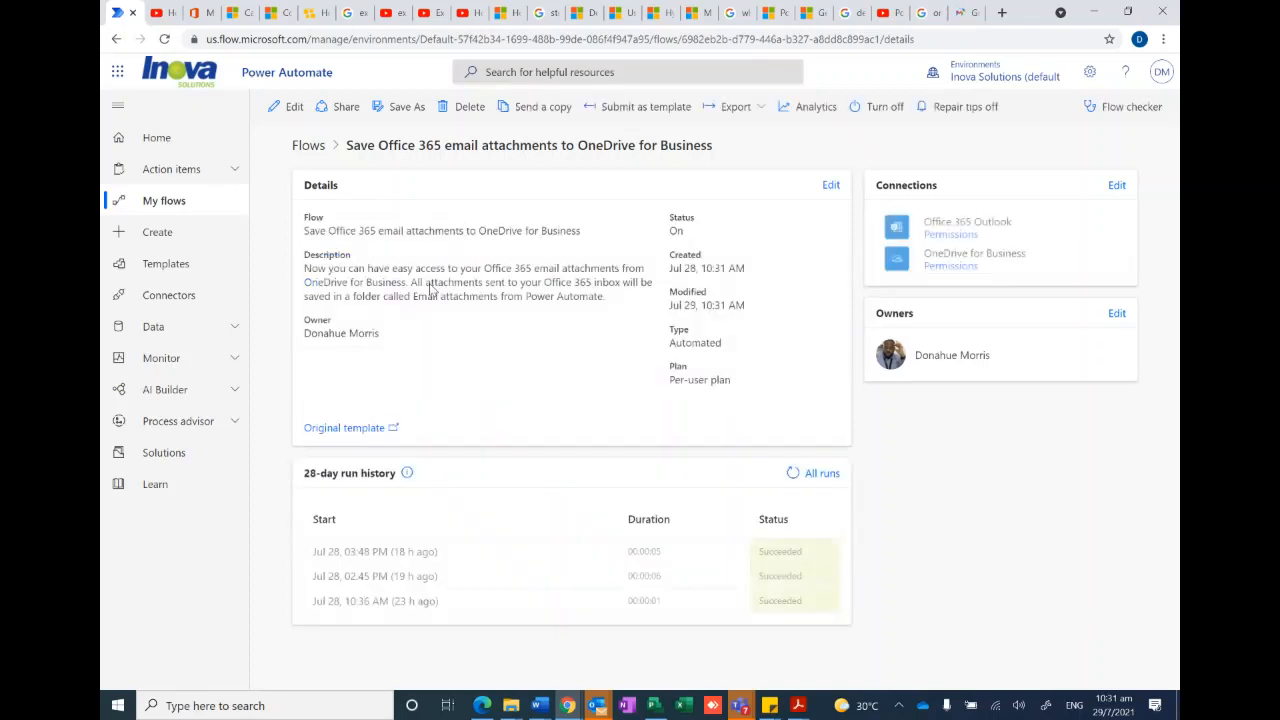
click(287, 106)
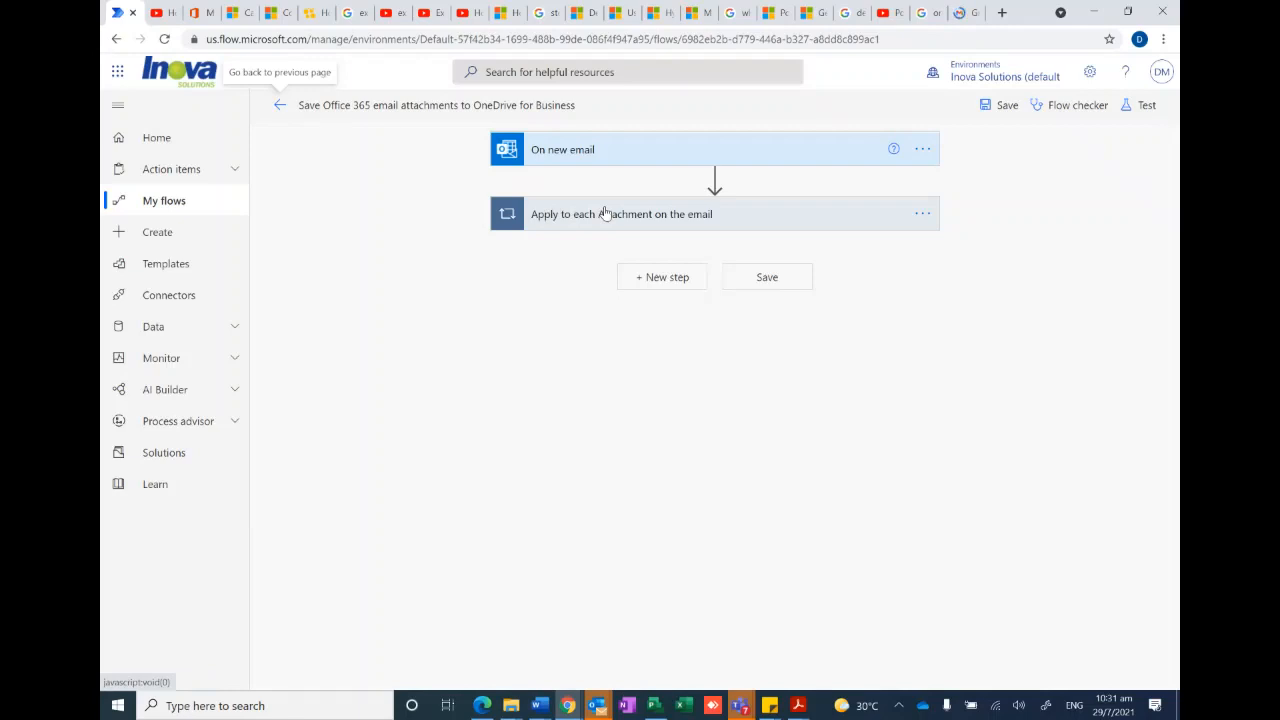
- Show the On new email trigger's advanced options and clear its From and To filters
click(622, 149)
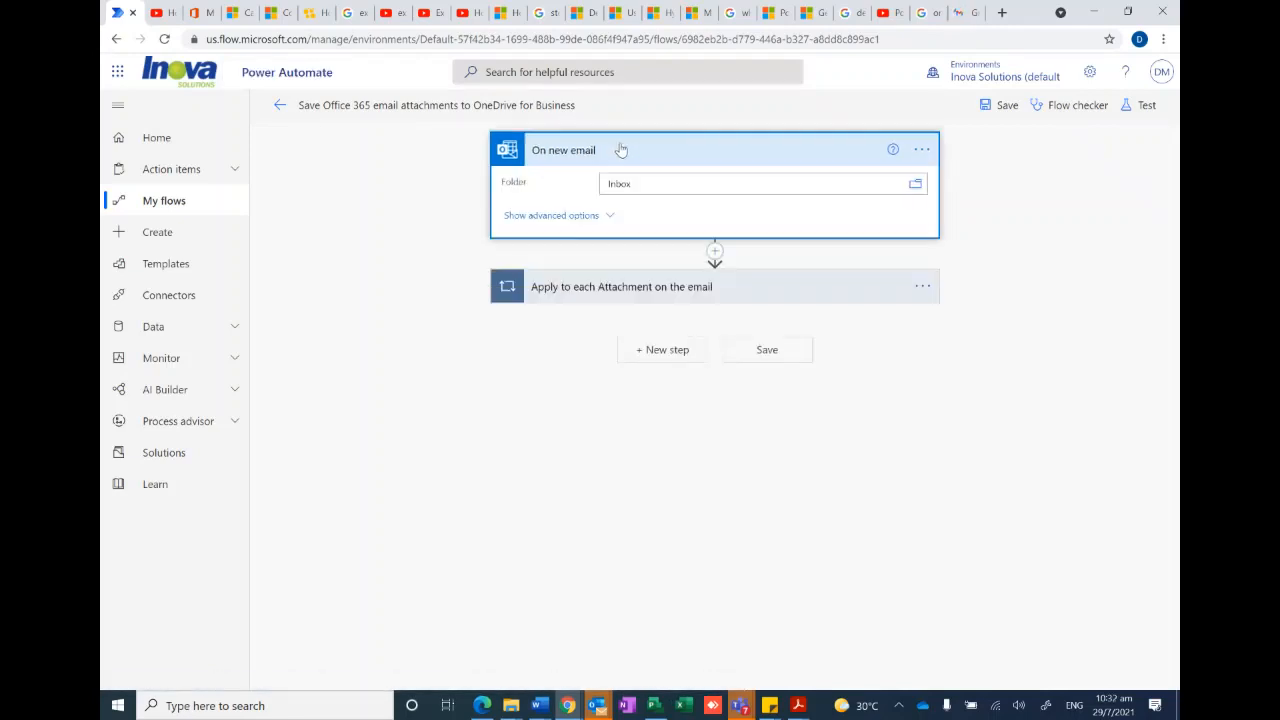
click(575, 214)
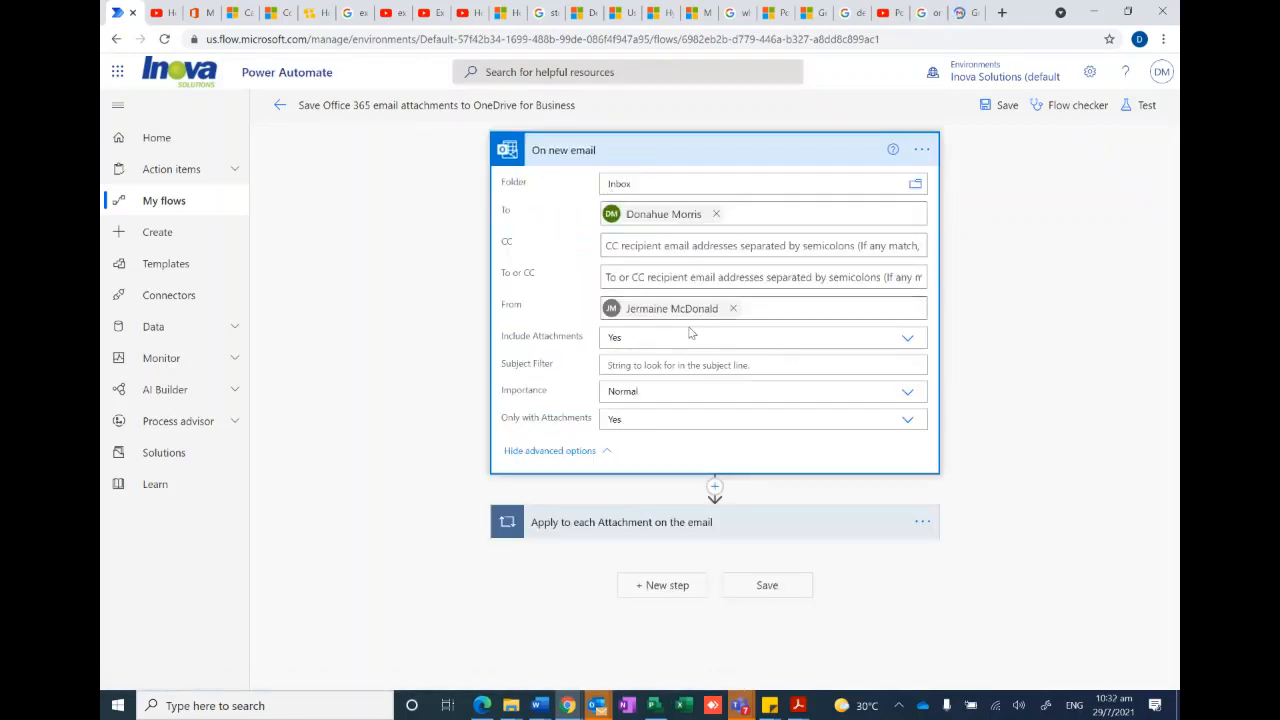
click(733, 308)
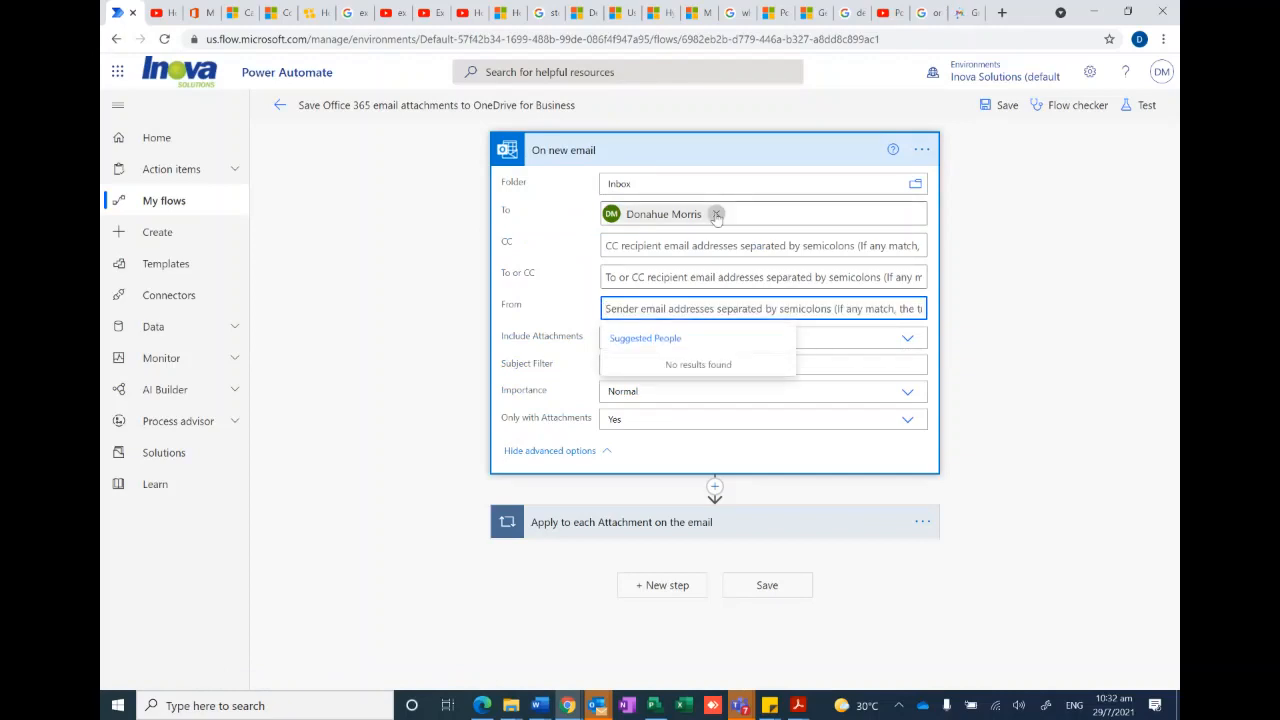
click(717, 214)
- Set the trigger's From filter to the sender's Gmail address and save the flow
click(629, 309)
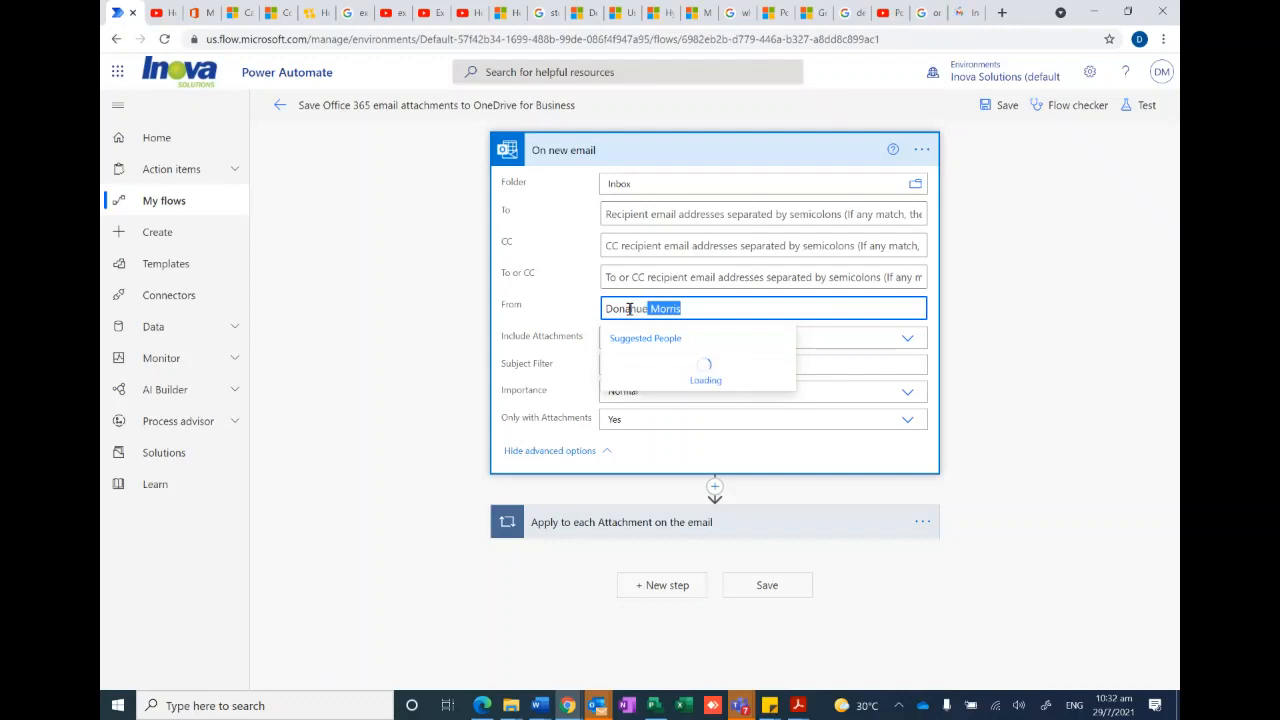
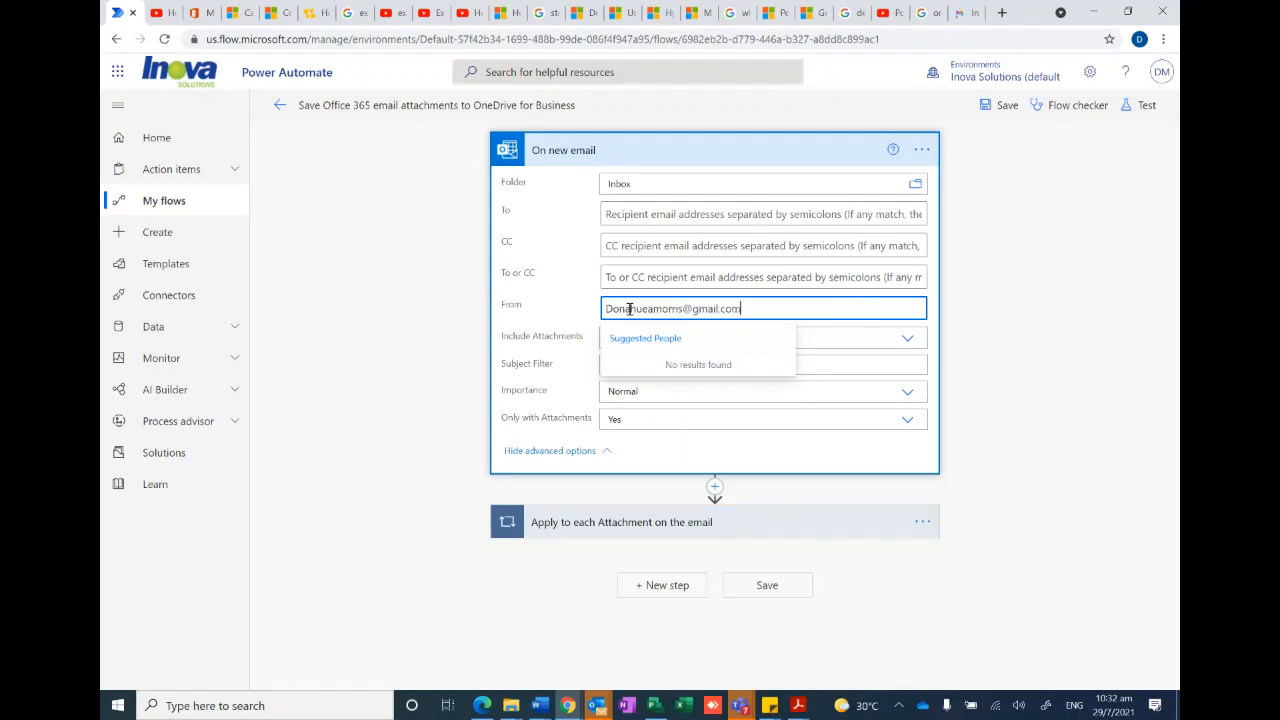
click(999, 307)
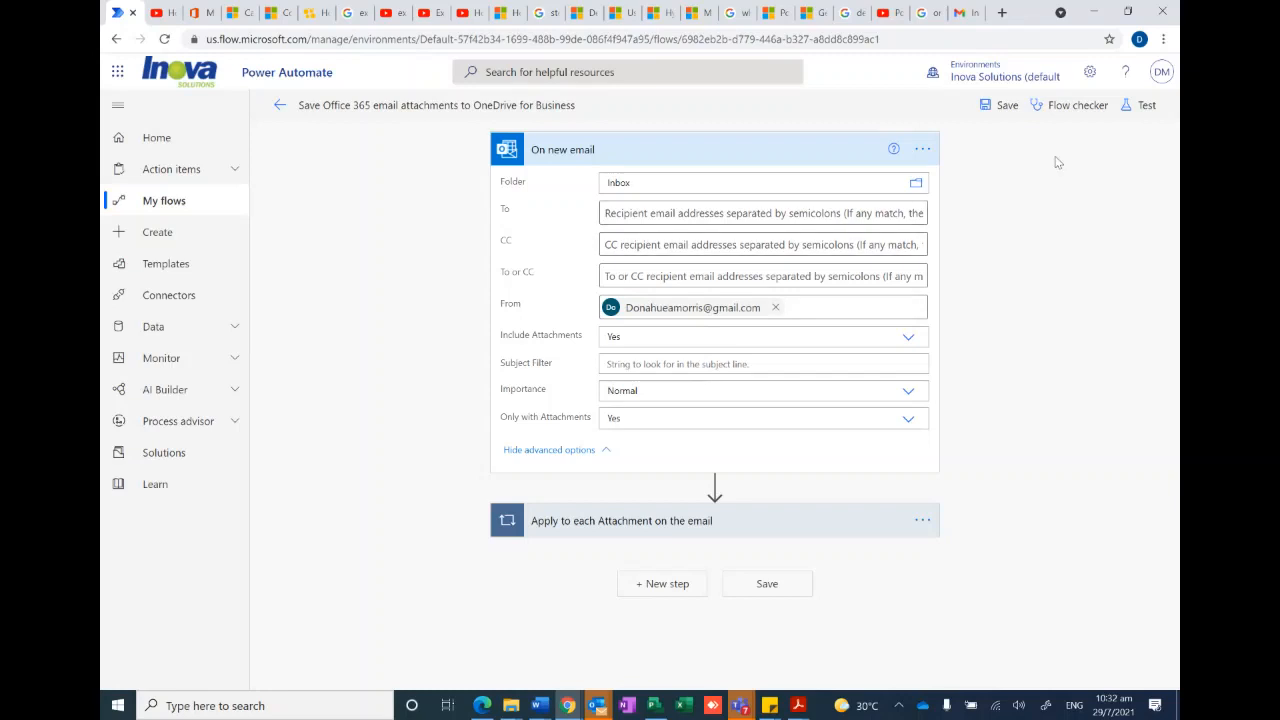
click(1002, 106)
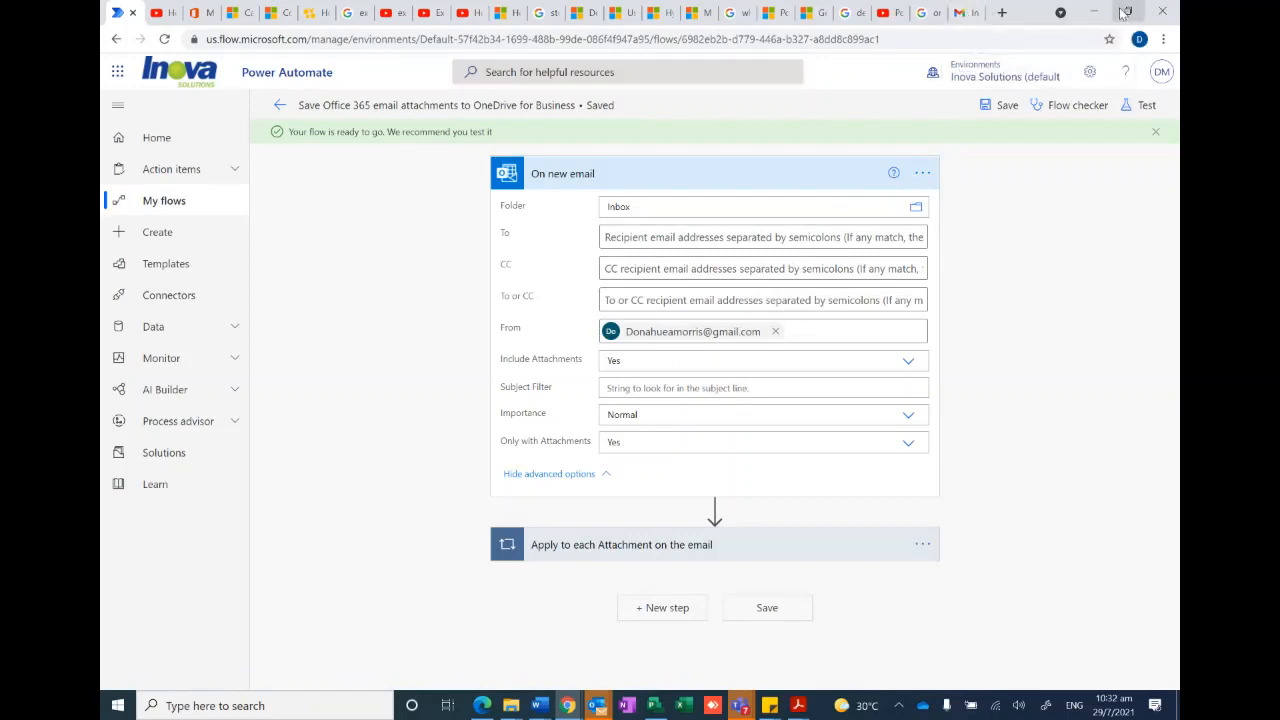
- Switch to Gmail, start a new message, and try to attach the Test File - PA document from the desktop
click(962, 12)
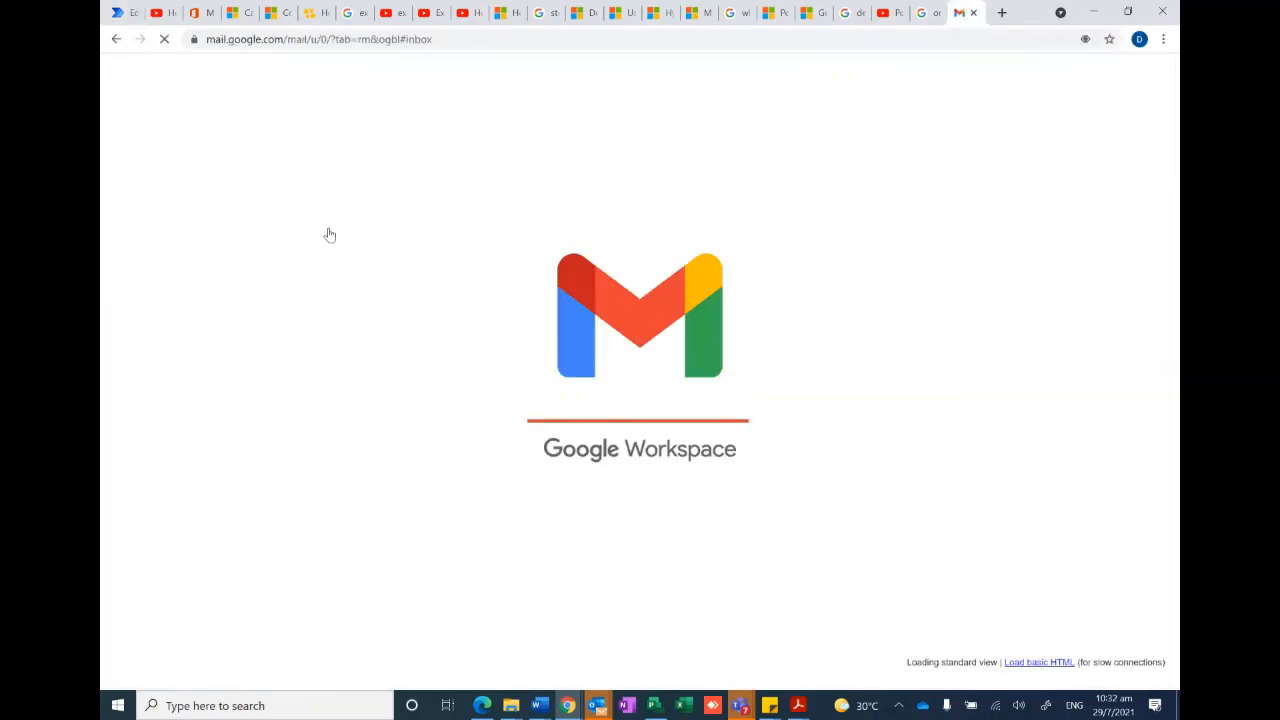
click(172, 136)
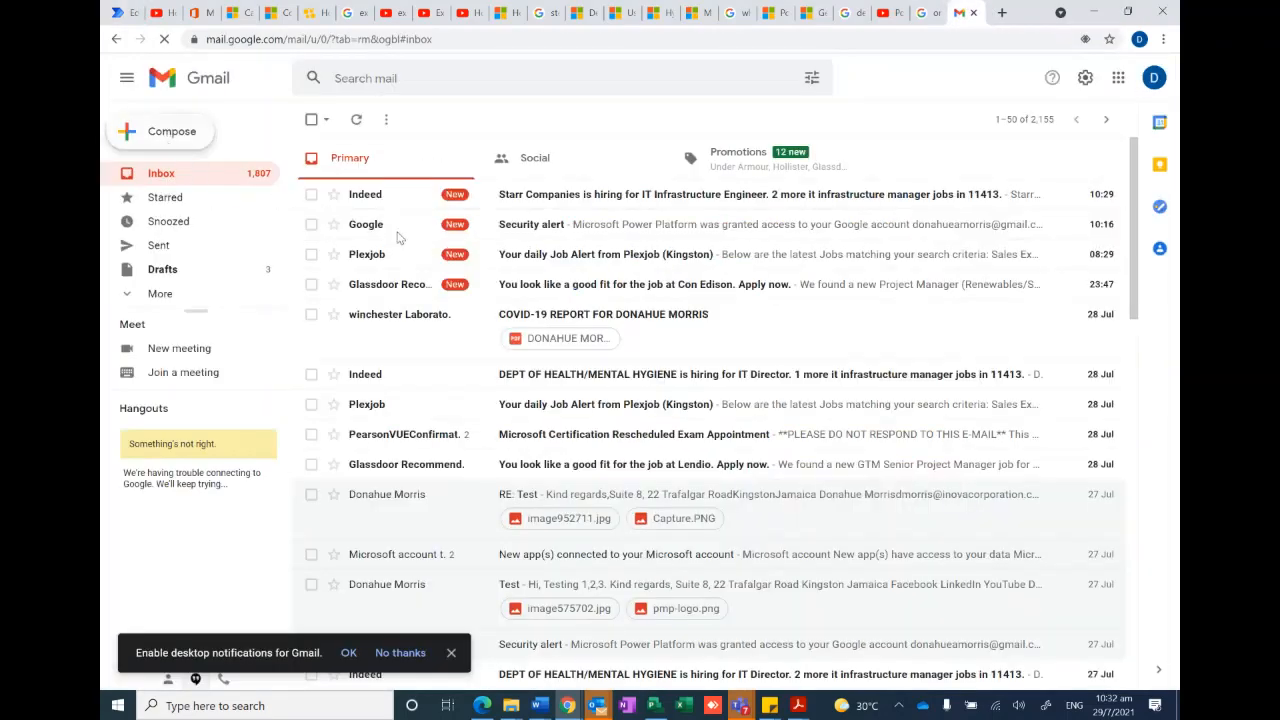
click(1097, 13)
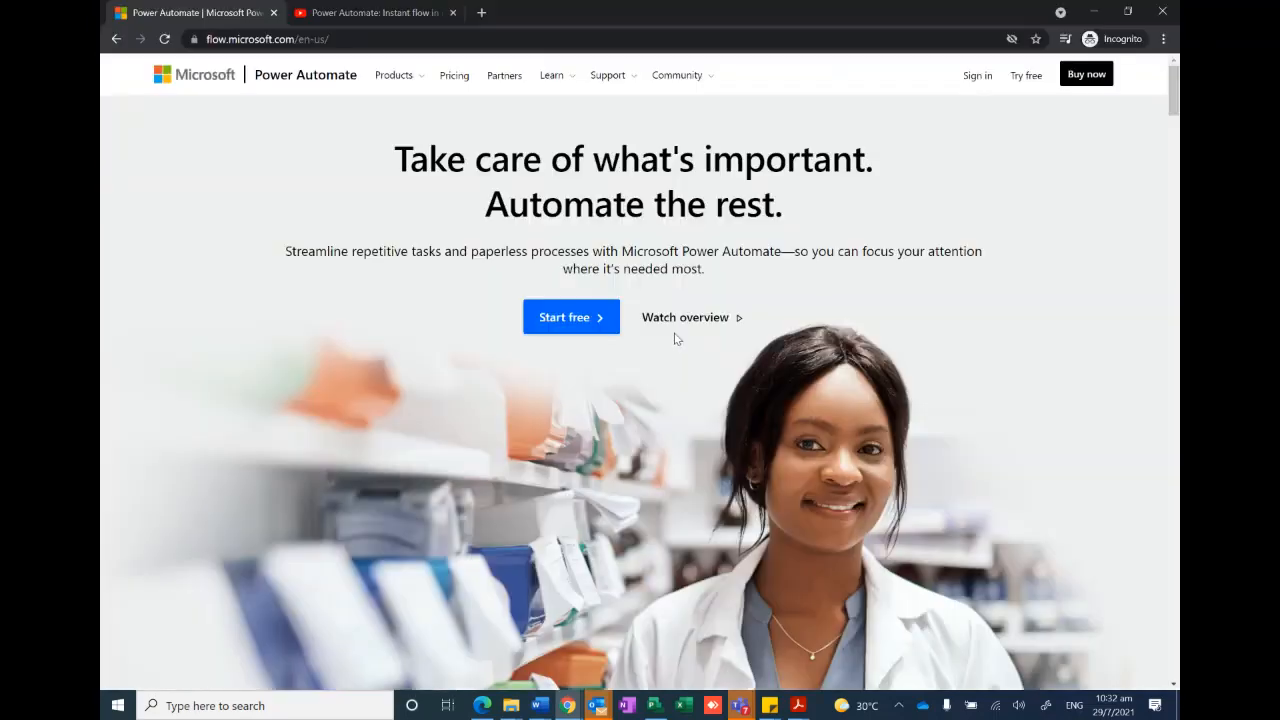
click(1097, 13)
click(1097, 13)
click(1097, 13)
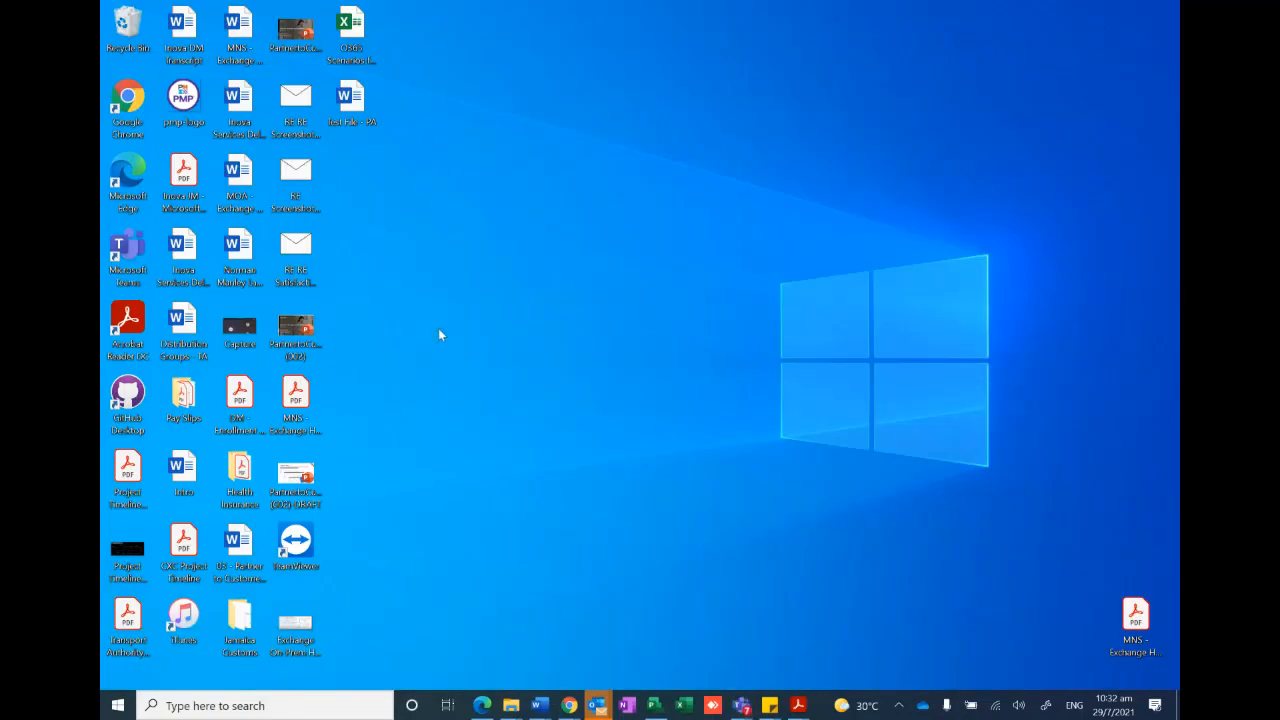
drag(355, 103, 737, 289)
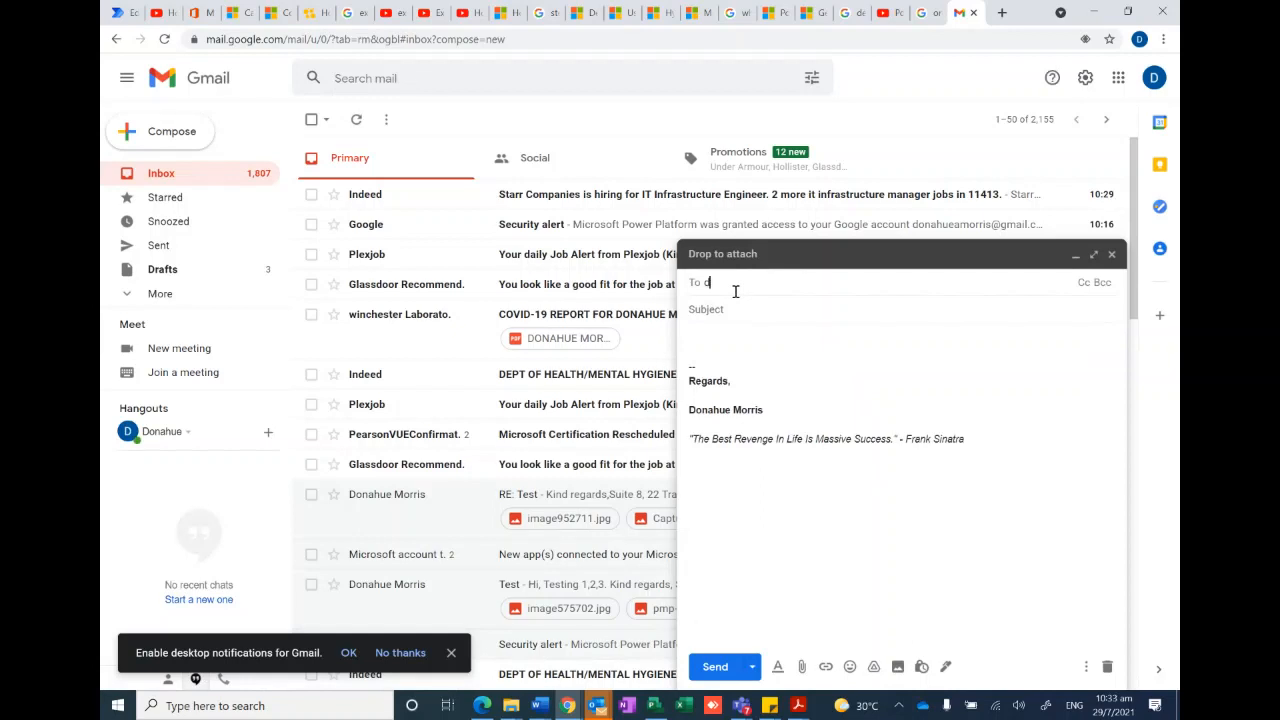
- Address the message to the recipient's suggested work e-mail, enter the subject TESTING, and send it
text(dmo)
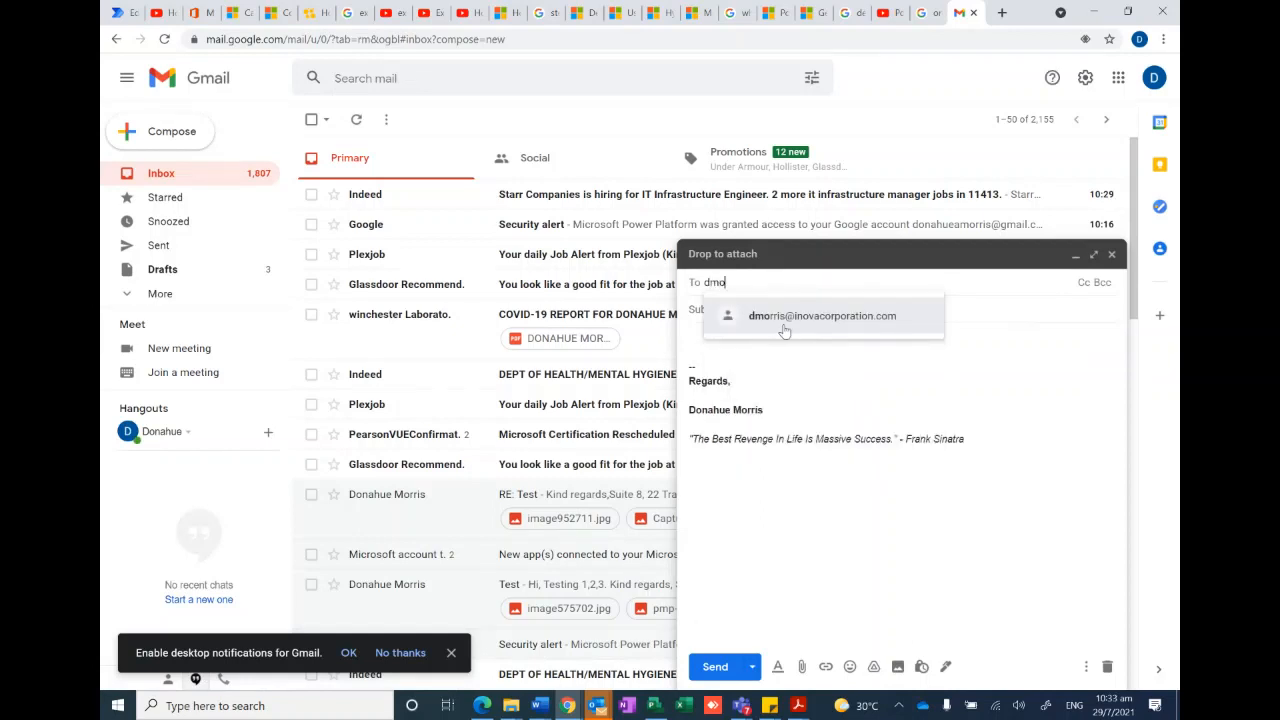
click(776, 325)
click(784, 315)
text(T)
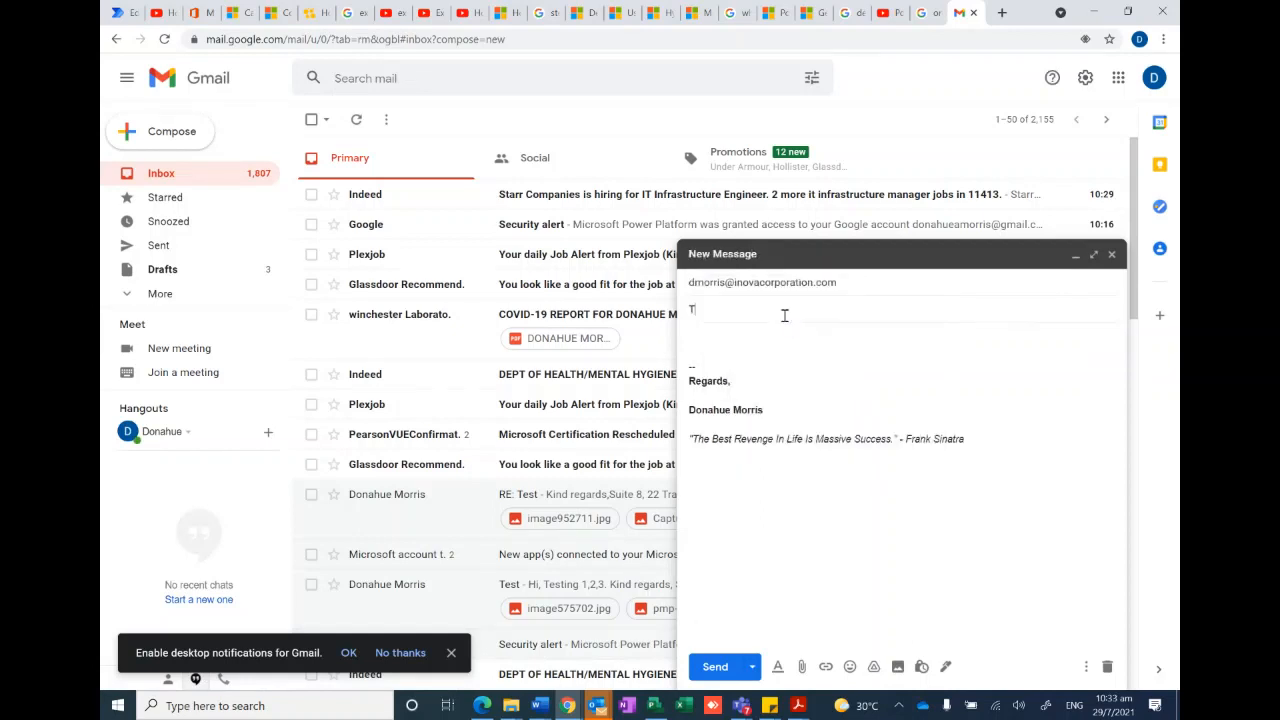
text(ESTING)
click(706, 668)
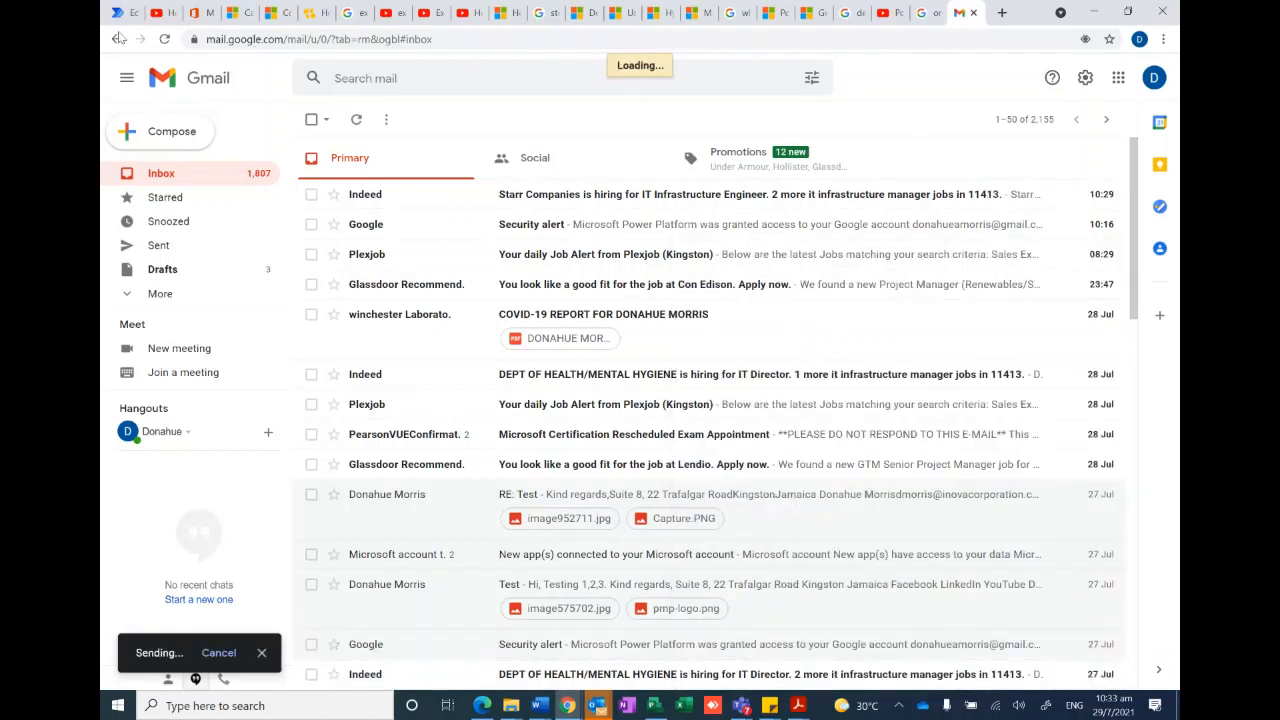
- Return to Power Automate, open the email attachments flow's details from My flows, and refresh its run history
click(116, 12)
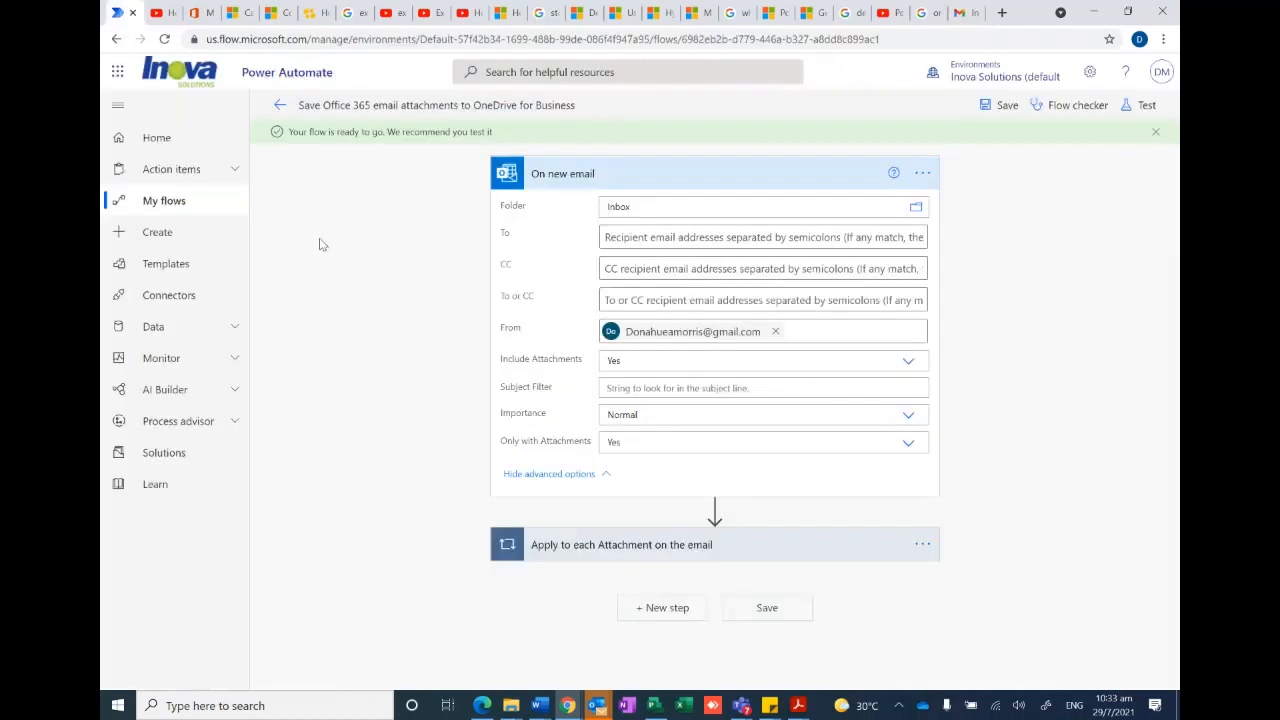
click(170, 203)
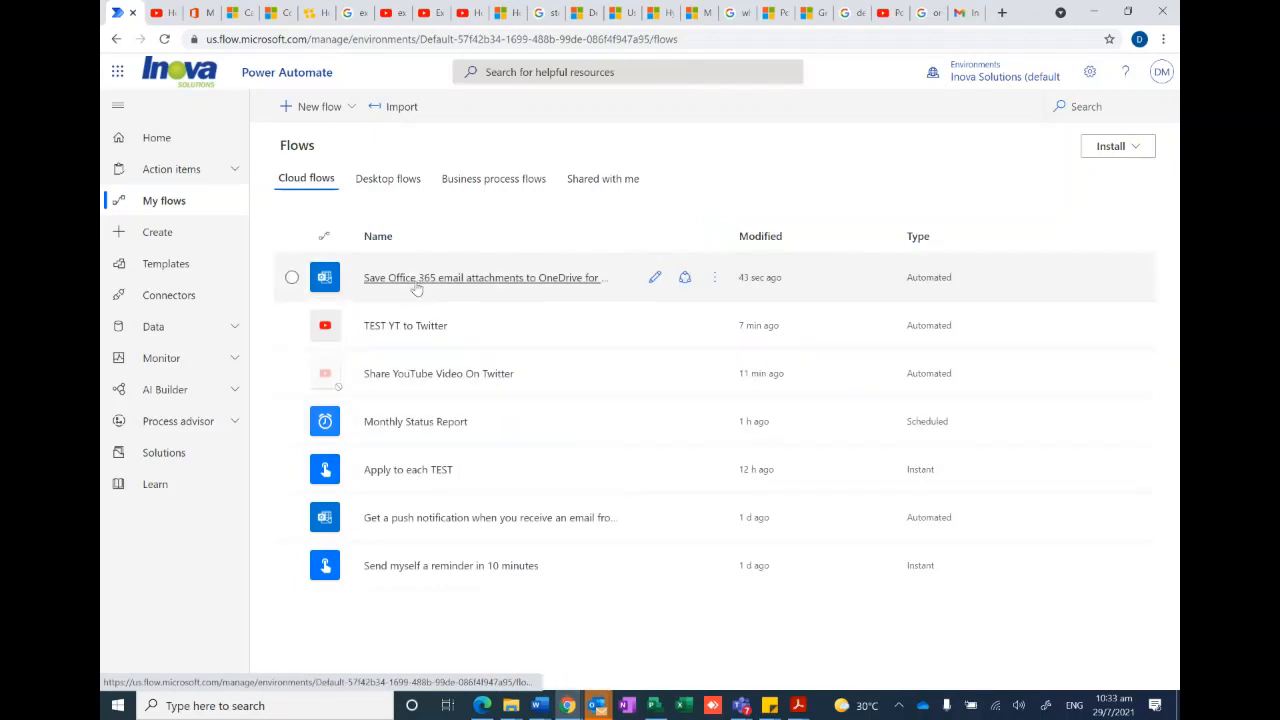
click(437, 285)
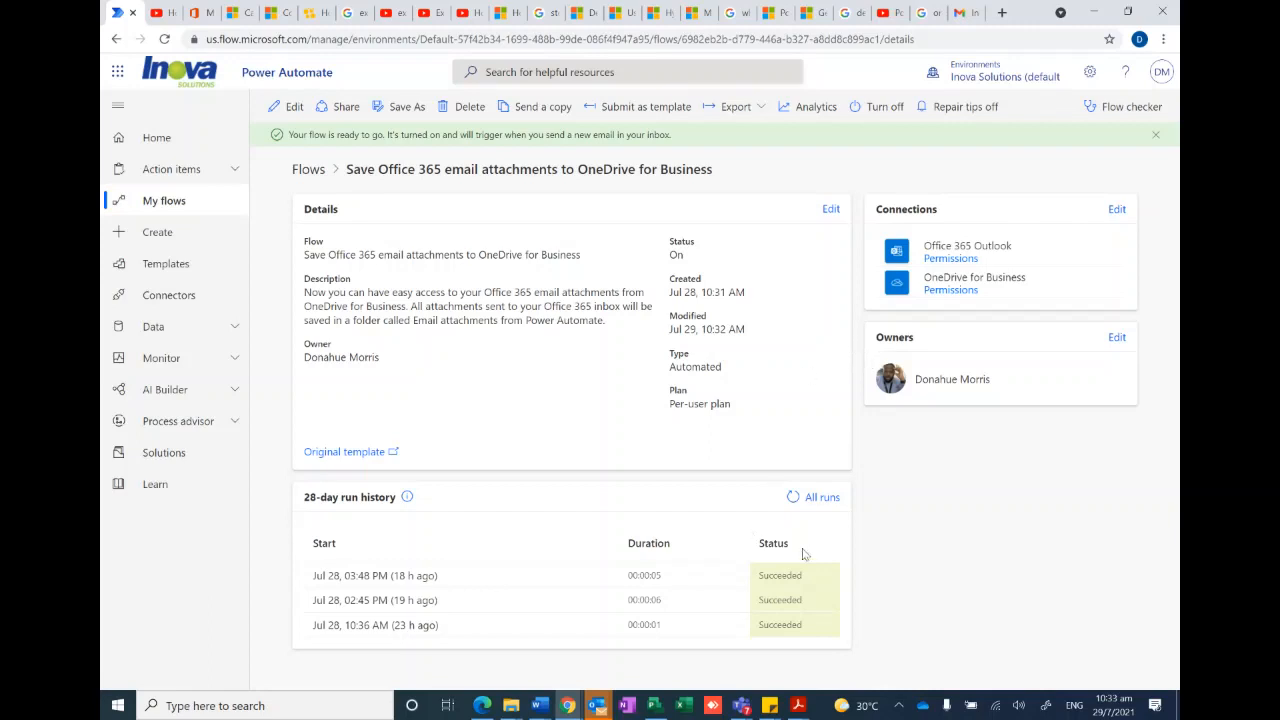
click(794, 502)
- Check the Outlook inbox for the test email, return to the flow's details, and refresh its runs
click(598, 707)
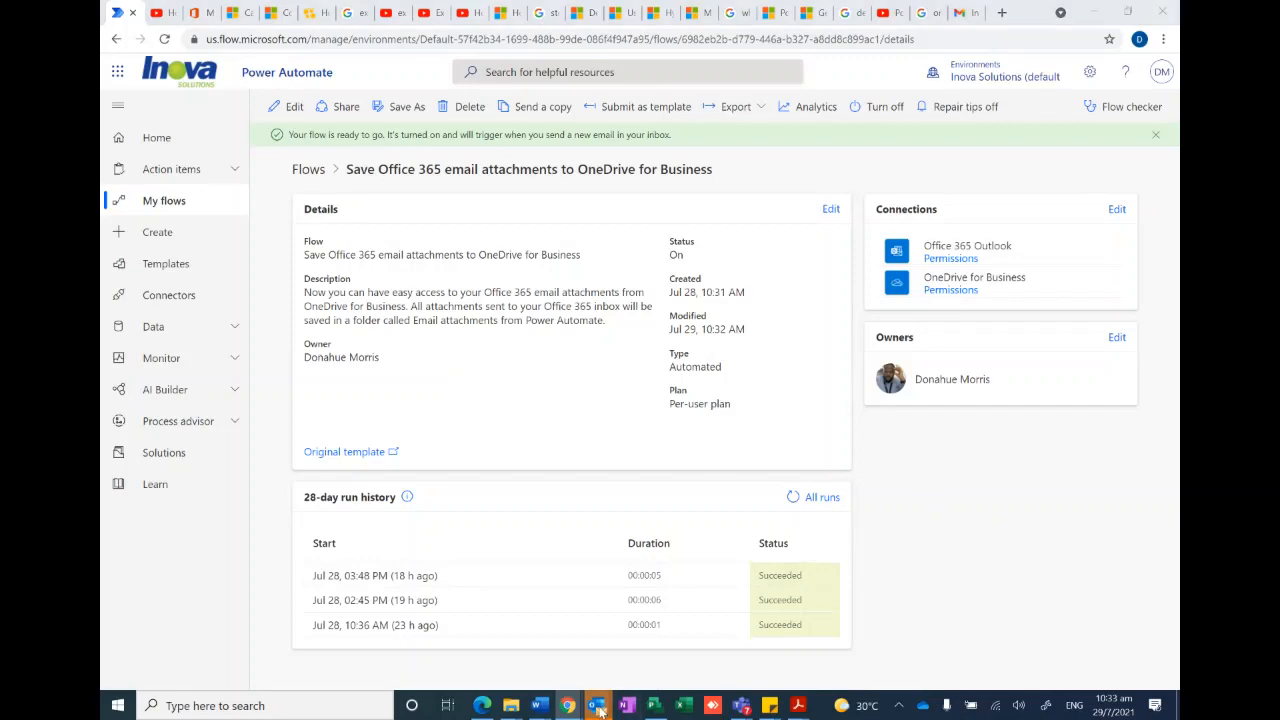
click(464, 630)
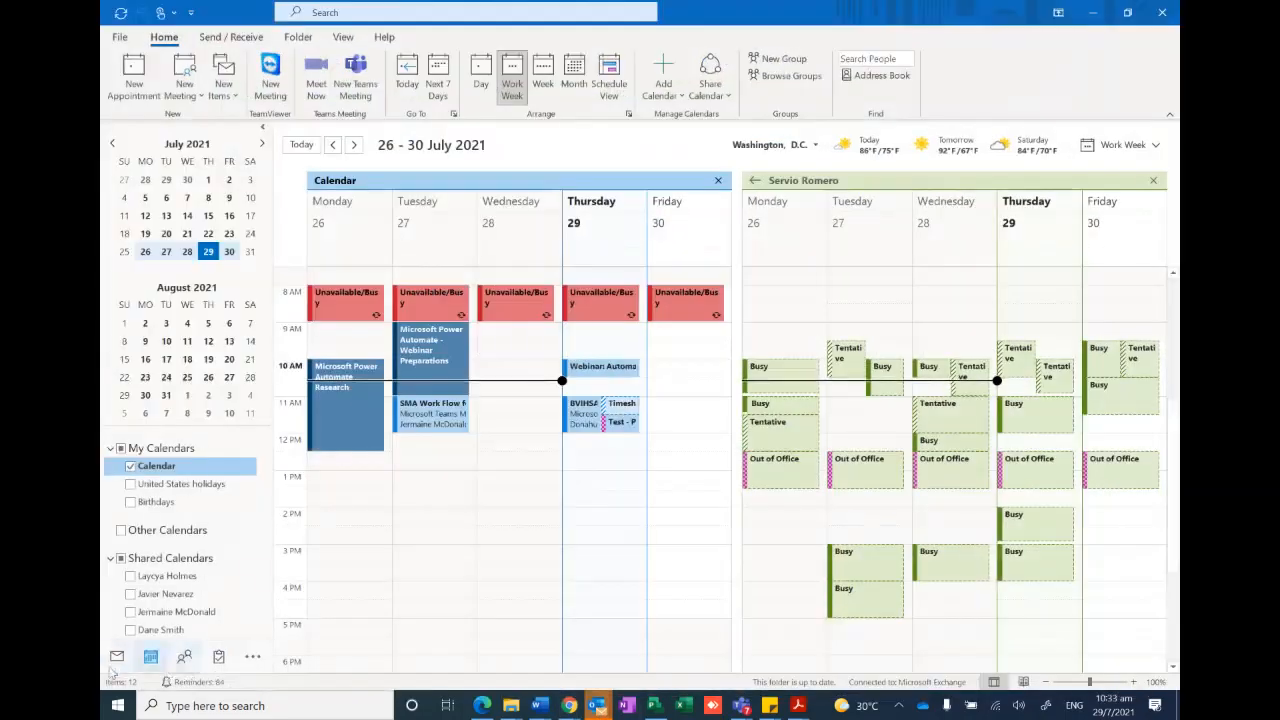
click(1090, 14)
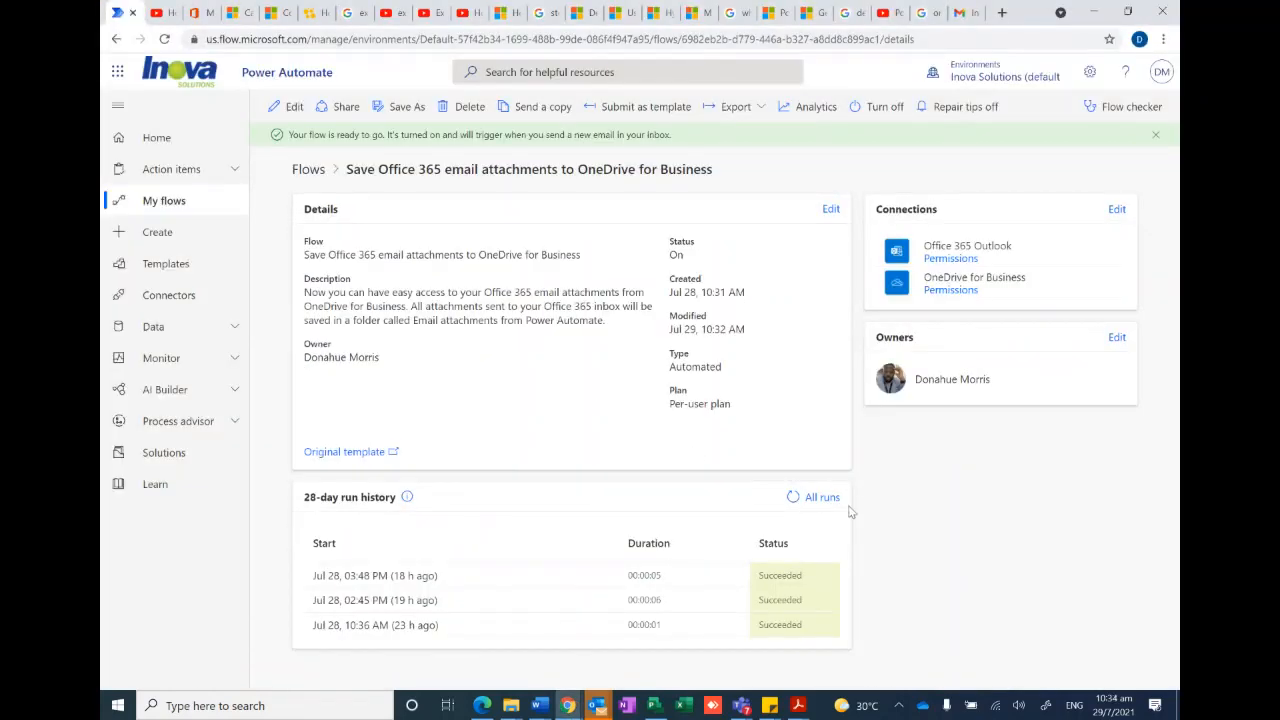
click(792, 497)
- Open the Email attachments from Power Automate folder in File Explorer and shrink and place its window beside the flow's run statuses
mouse_move(510, 705)
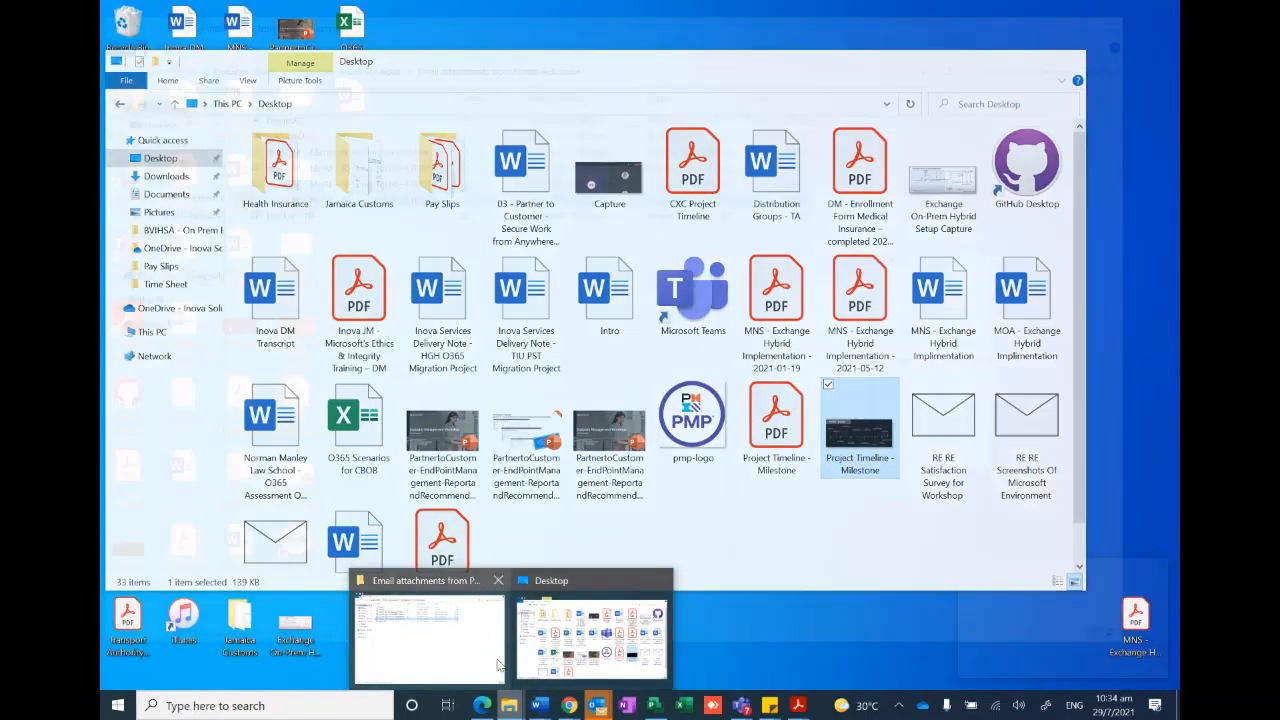
click(458, 664)
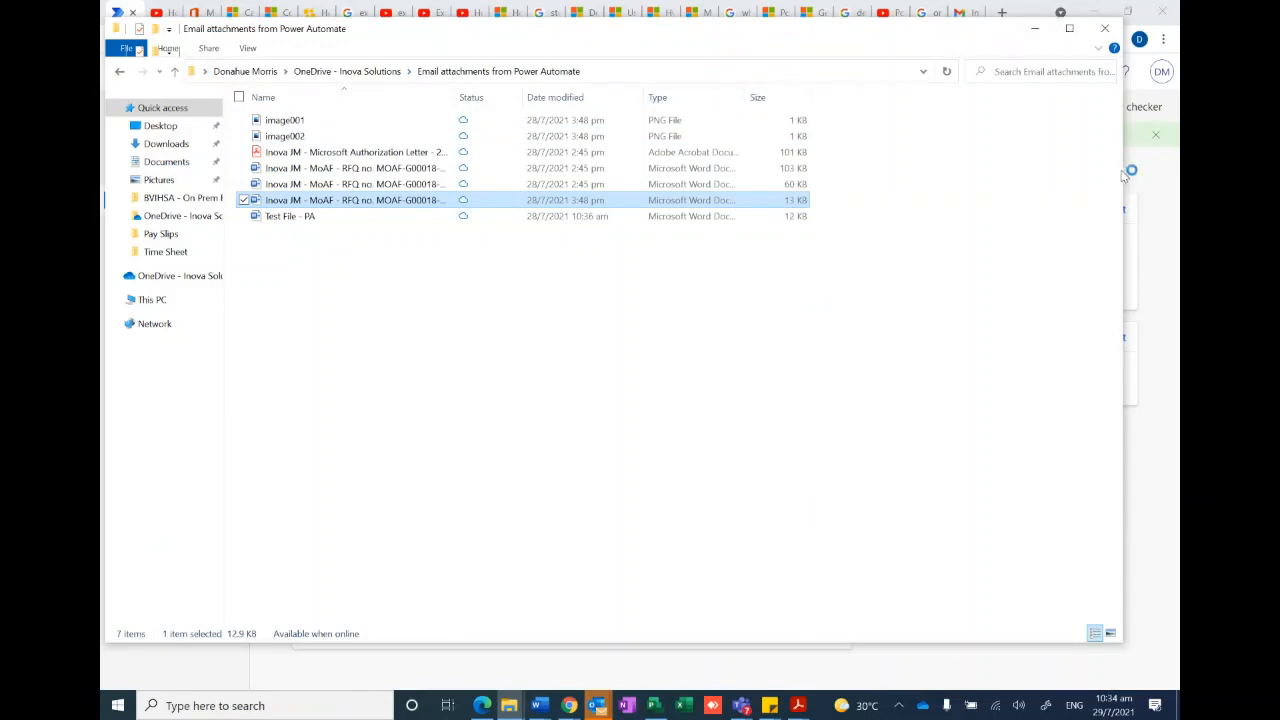
drag(1122, 168, 662, 230)
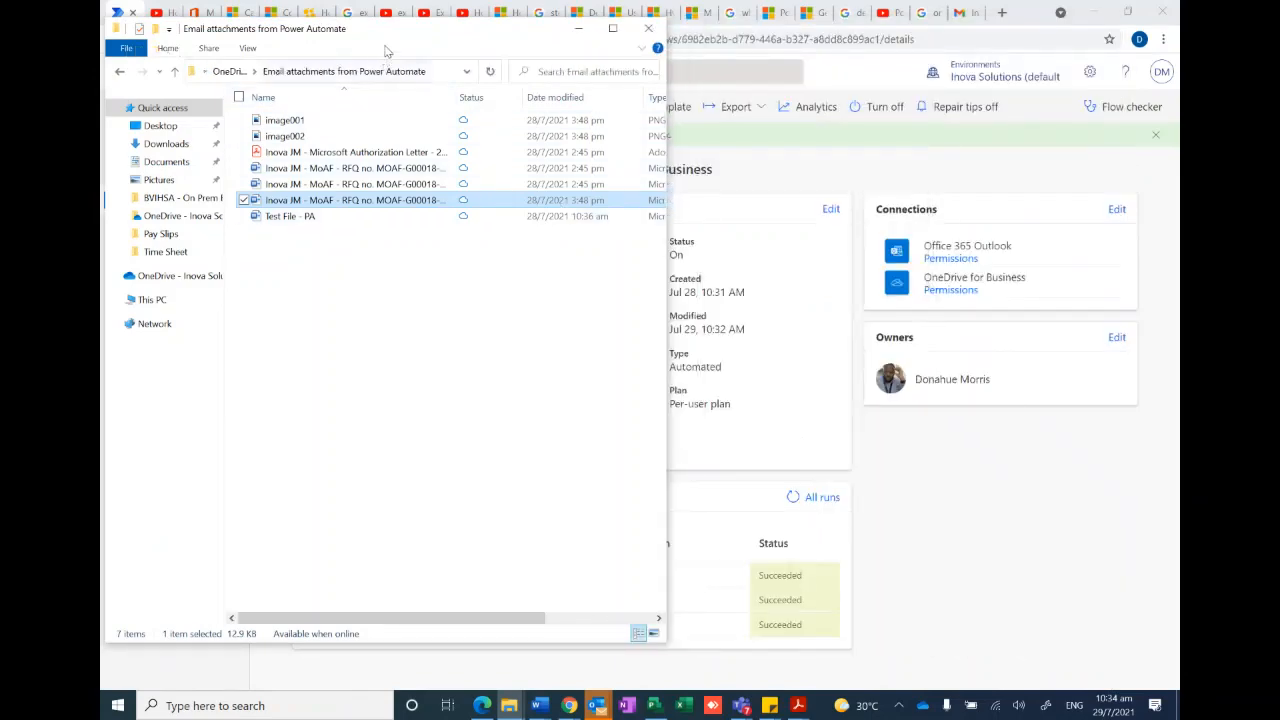
drag(400, 40, 568, 62)
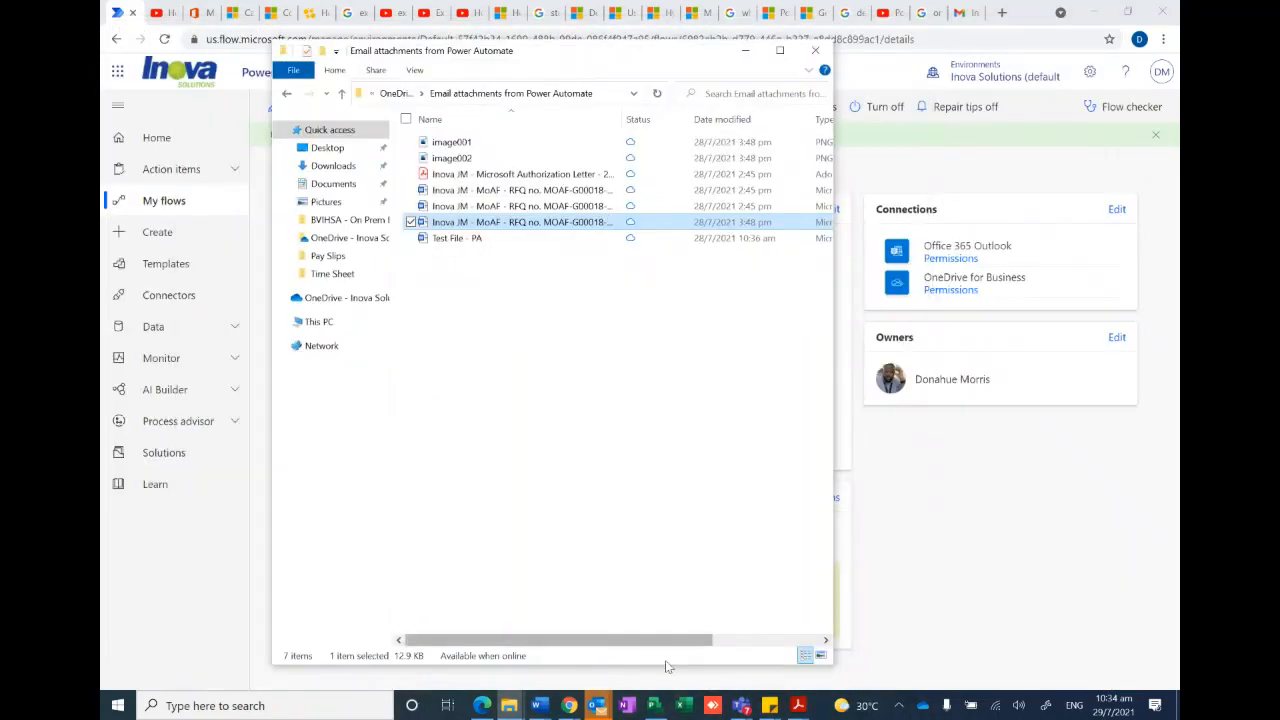
drag(657, 663, 633, 287)
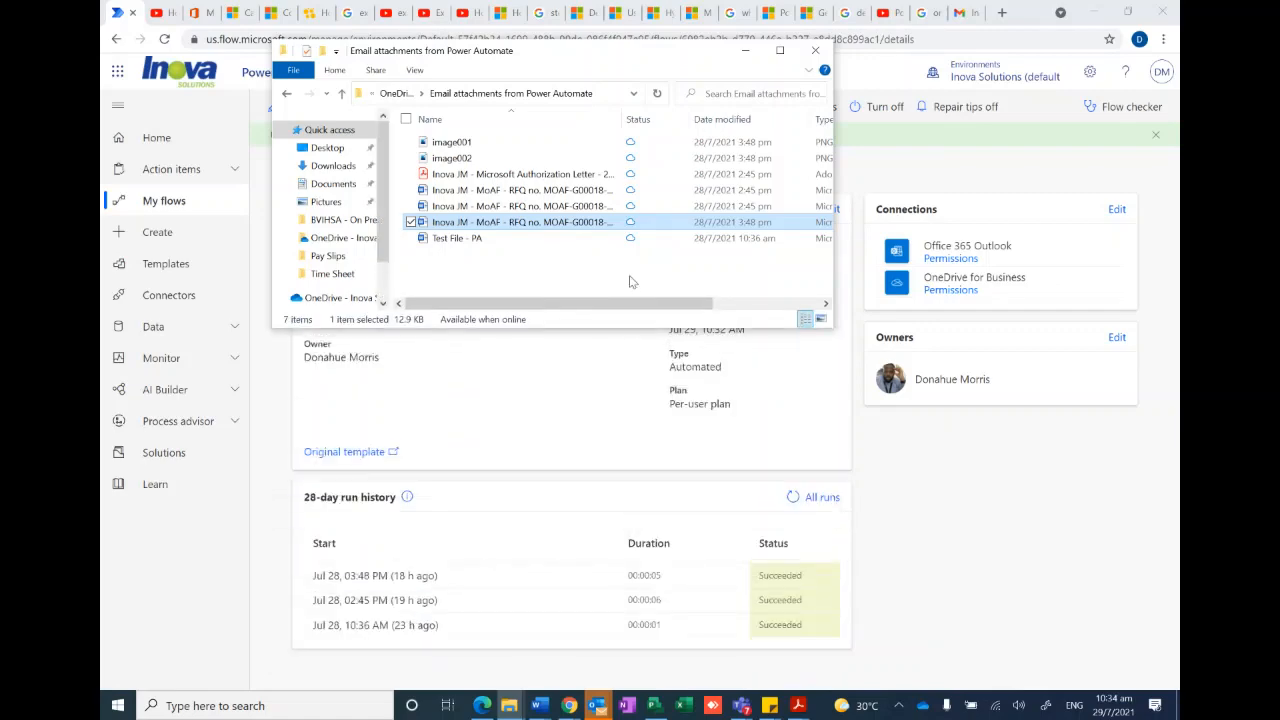
drag(622, 56, 441, 320)
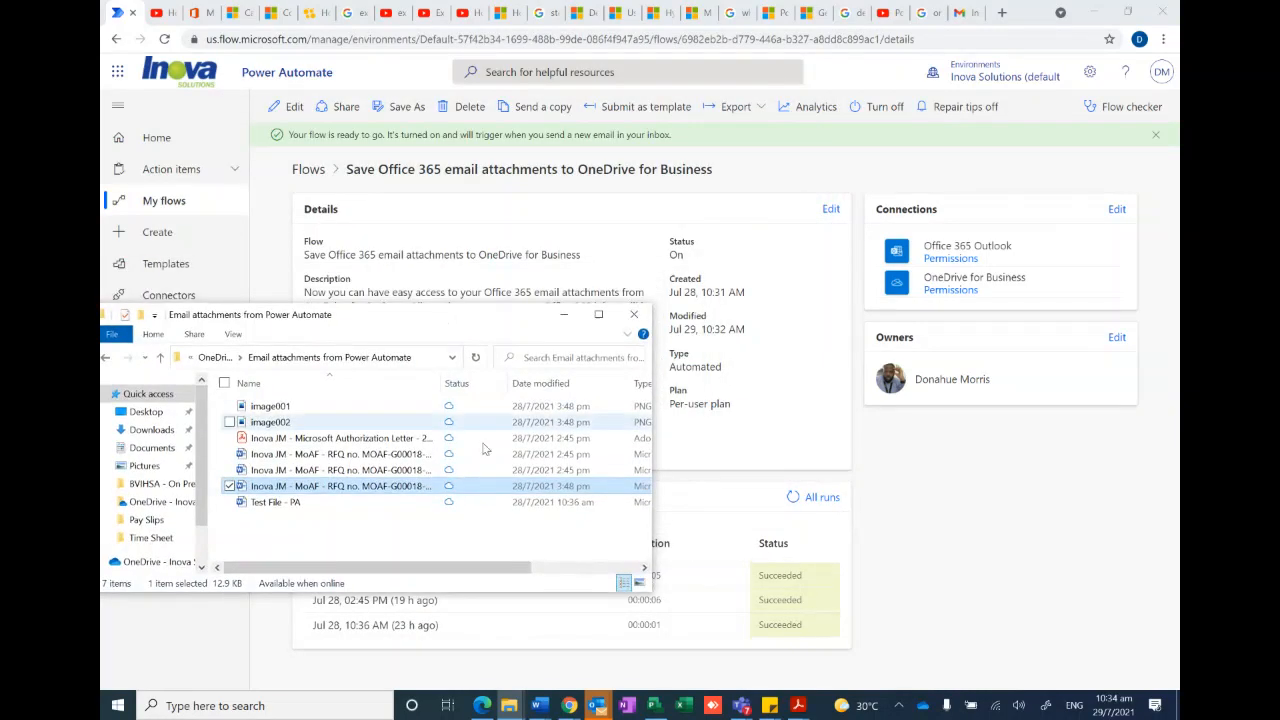
- Refresh the flow's run history several times and recheck the Email attachments from Power Automate folder for the test attachment
click(930, 490)
click(789, 501)
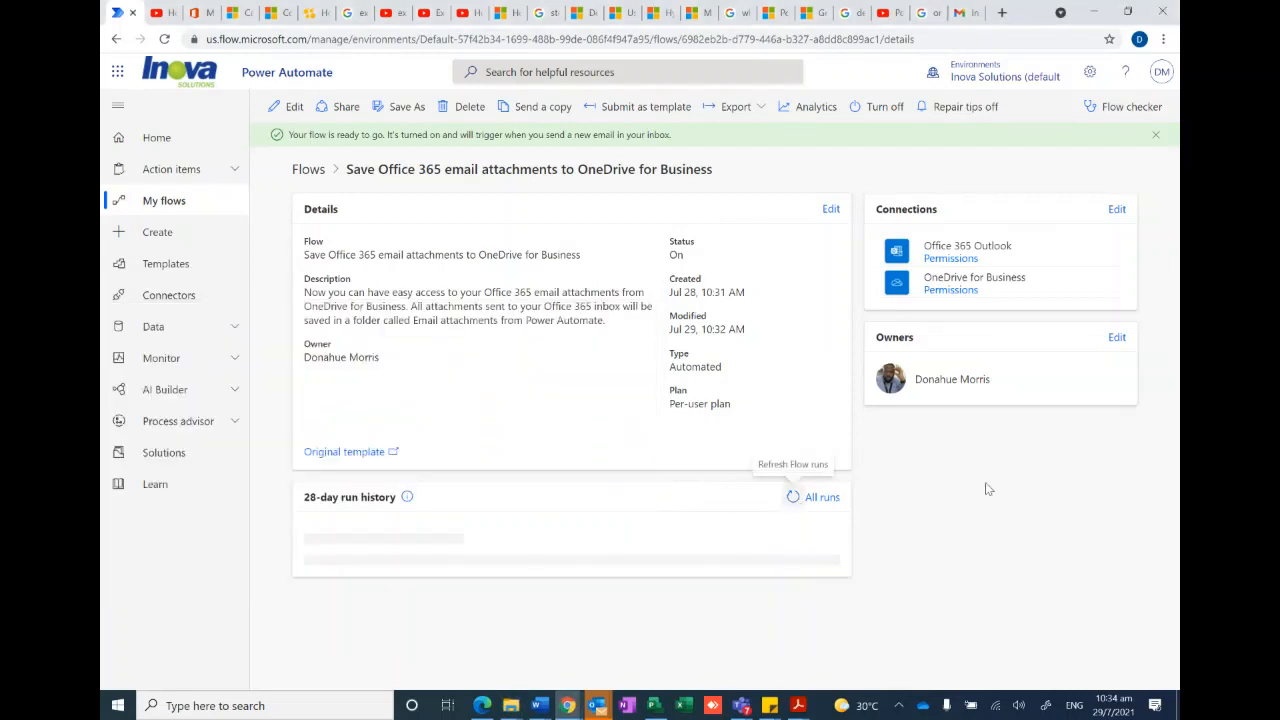
click(793, 499)
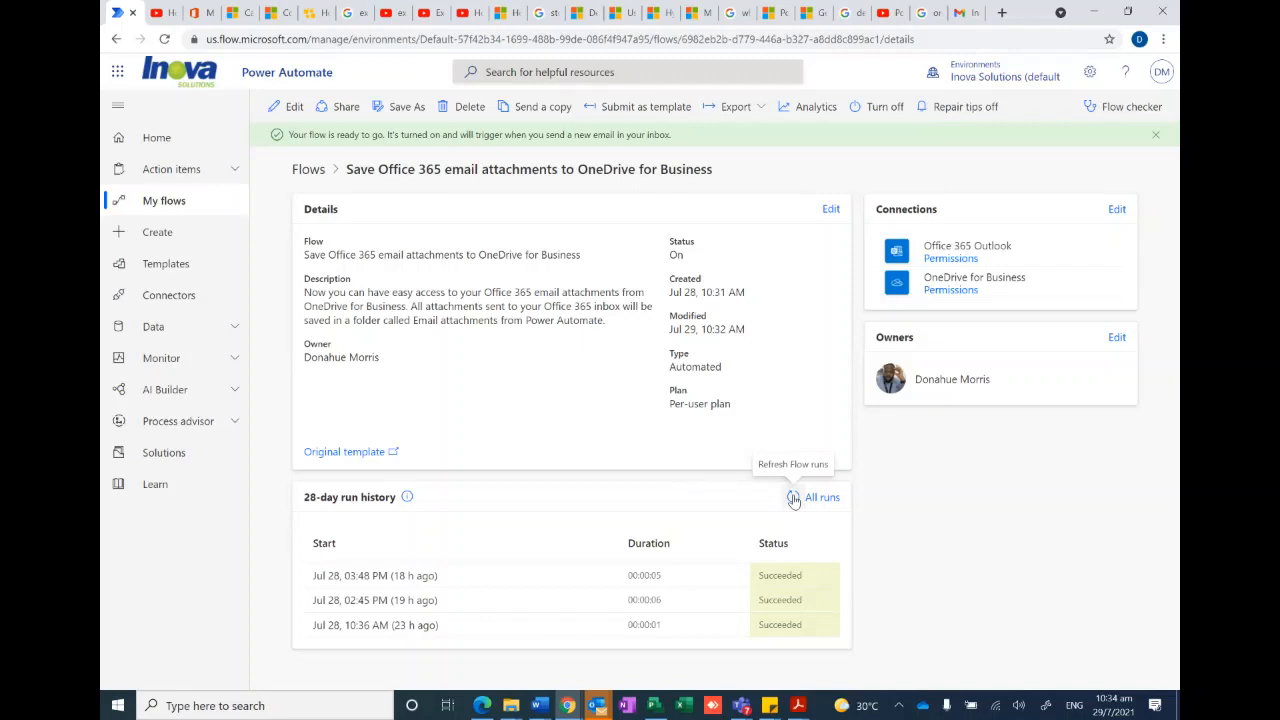
click(793, 498)
click(510, 705)
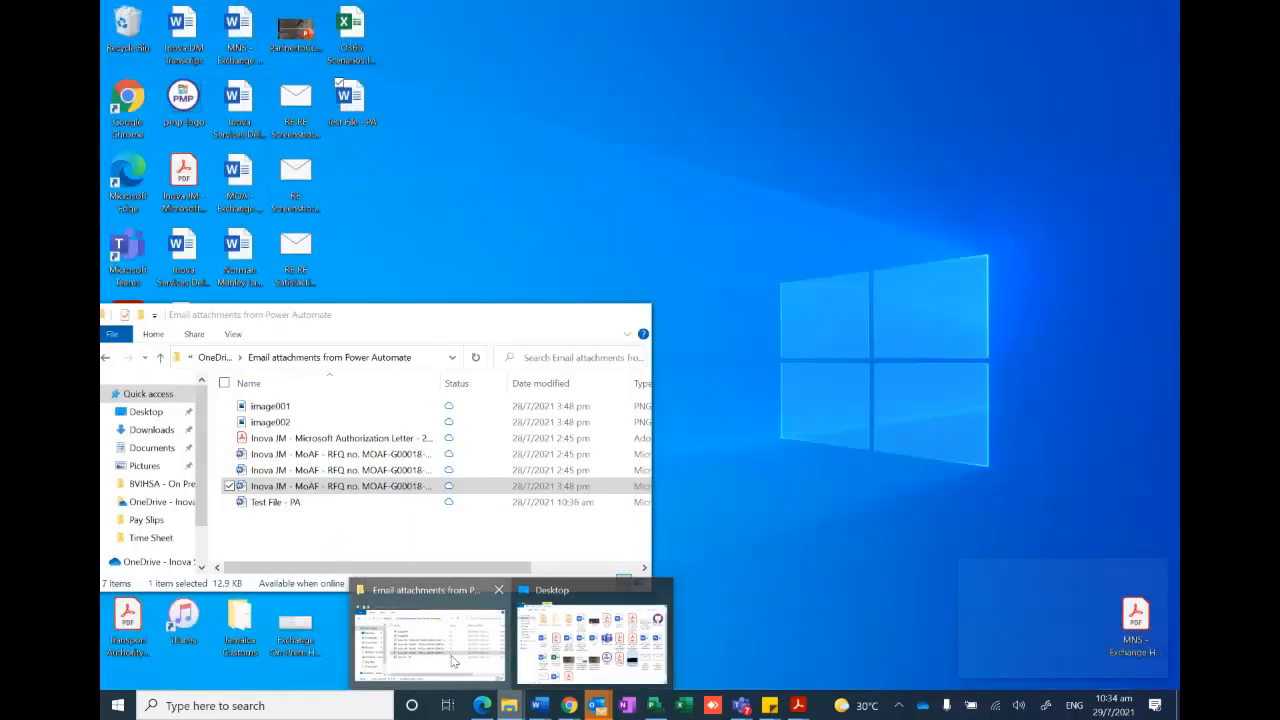
click(462, 667)
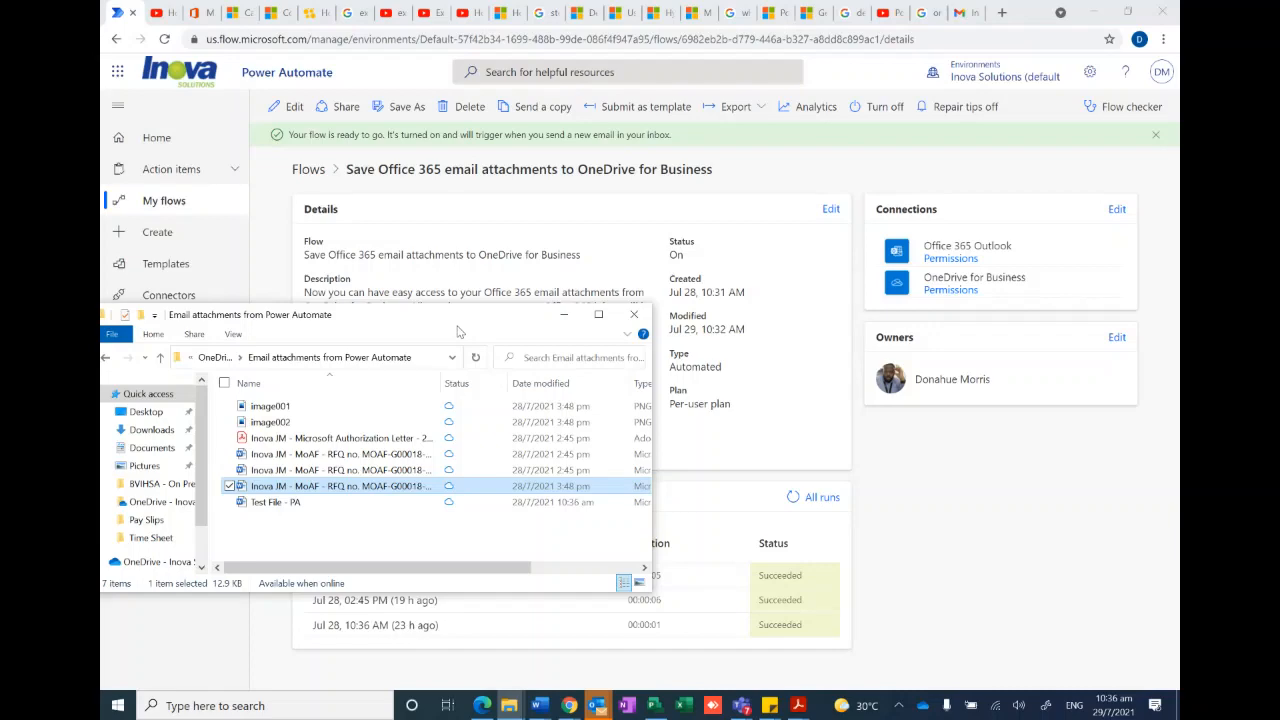
- Move the attachments folder window aside and minimize it, switch to Gmail, and open the sent TESTING email to check it for an attachment
drag(468, 322, 864, 196)
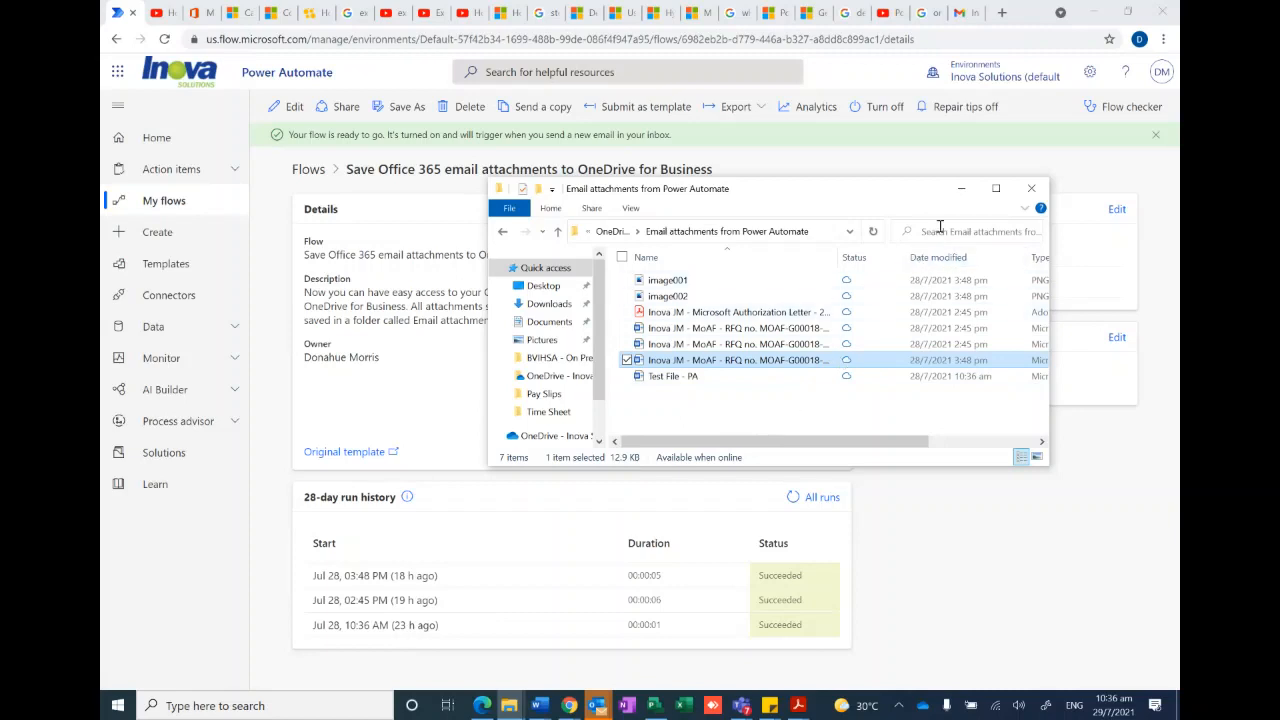
click(961, 190)
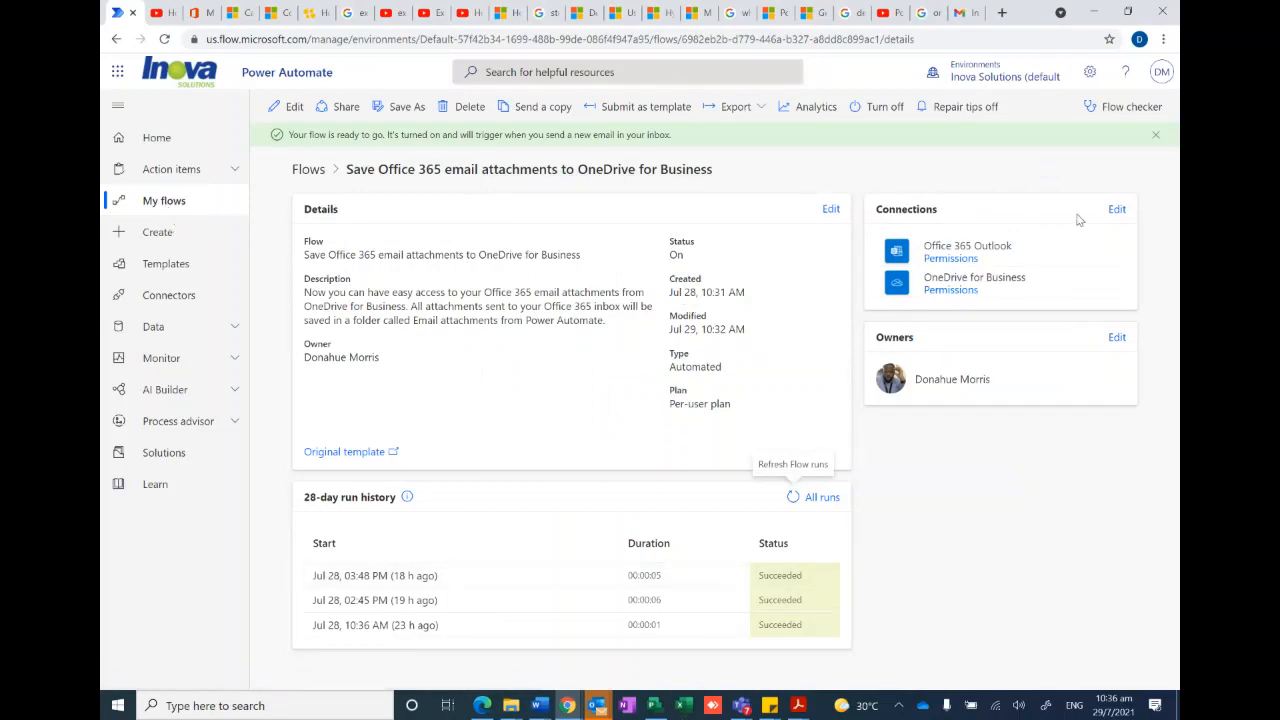
click(967, 14)
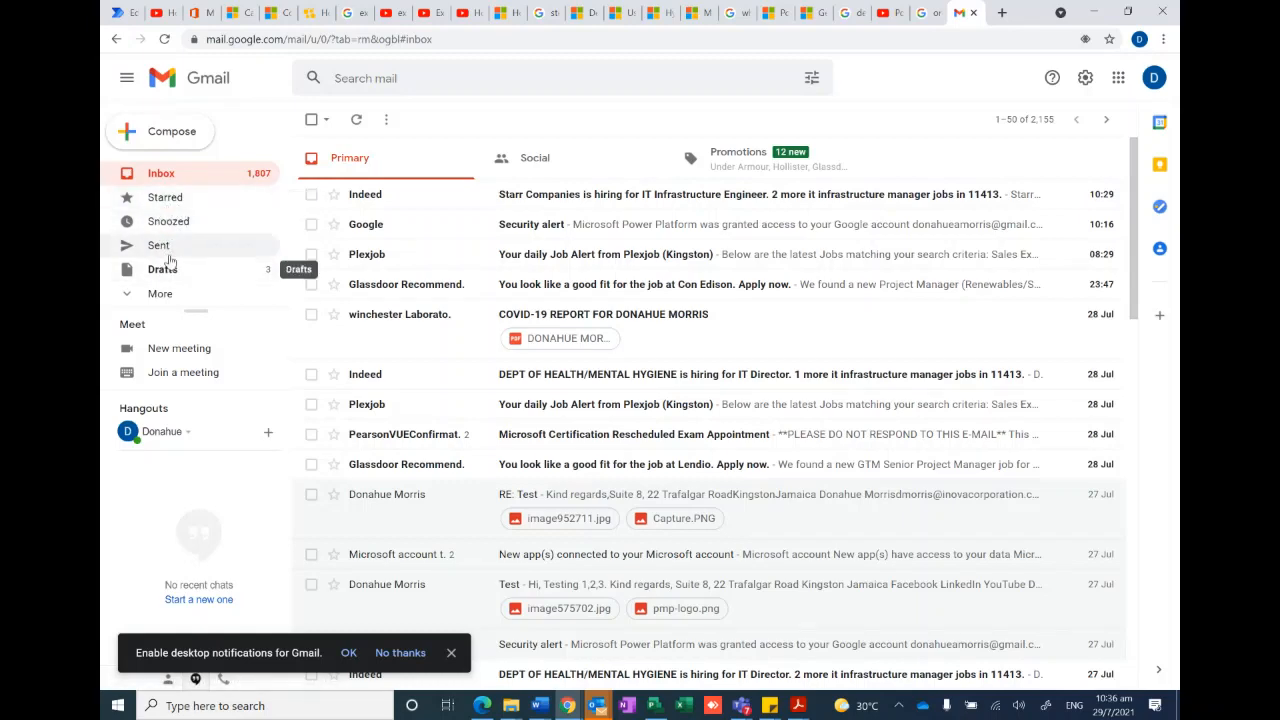
click(262, 244)
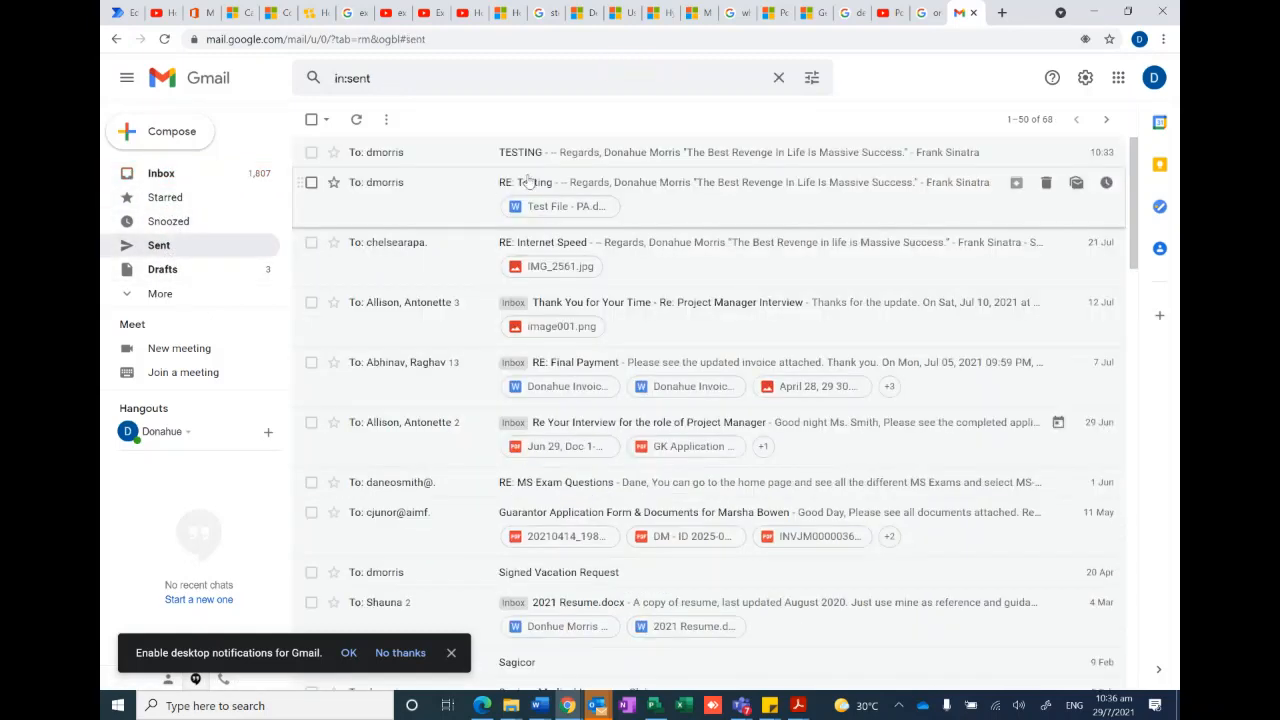
click(580, 150)
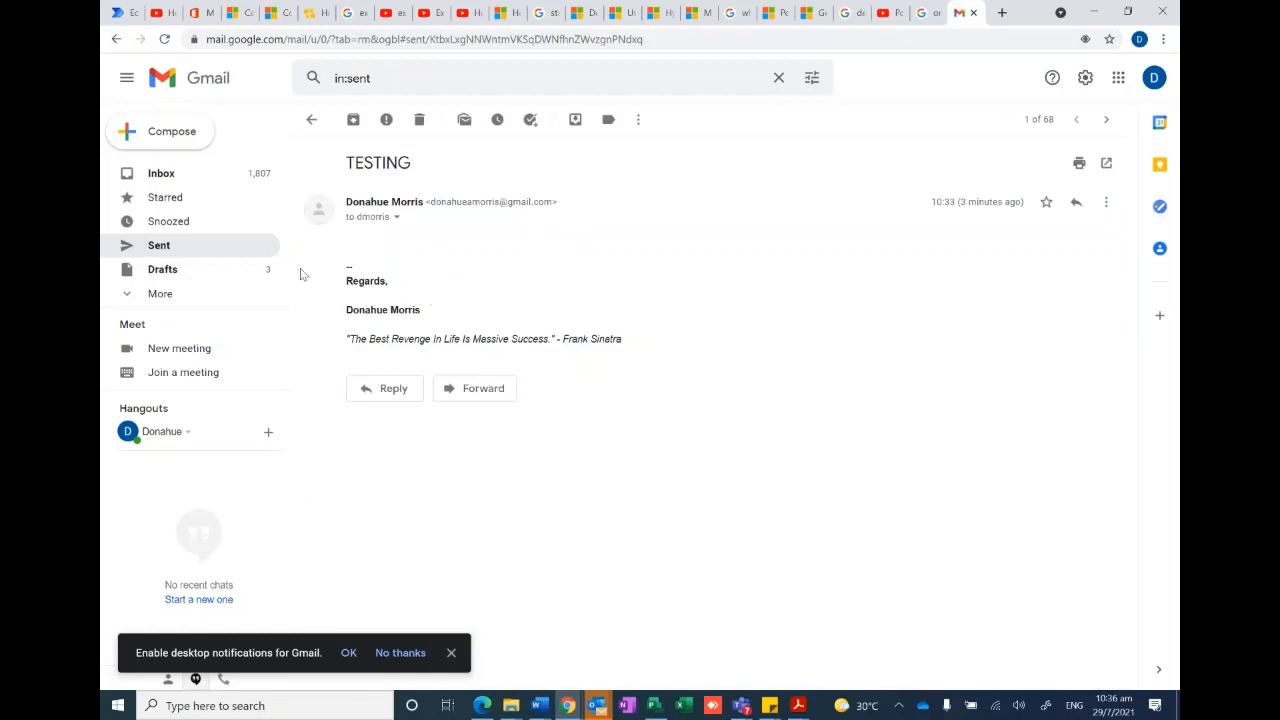
- Start a new Gmail message and attach the Test File - PA document from the Desktop folder
click(190, 144)
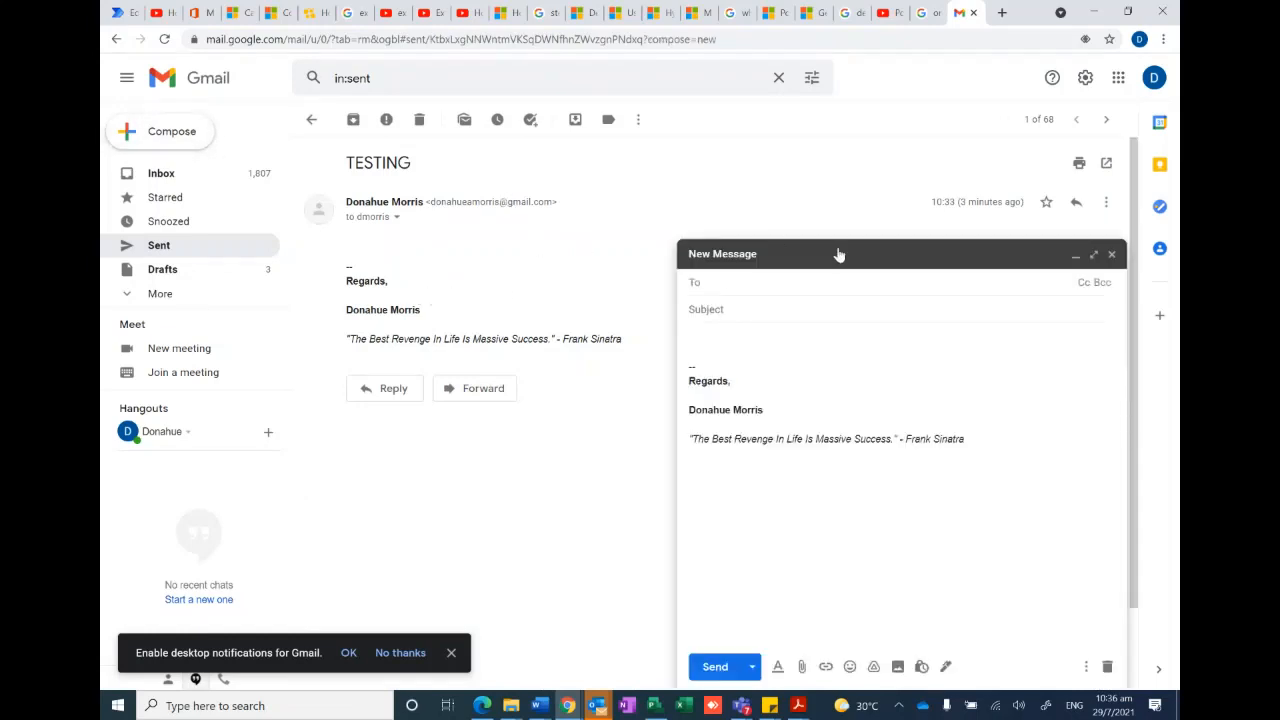
click(505, 705)
click(590, 640)
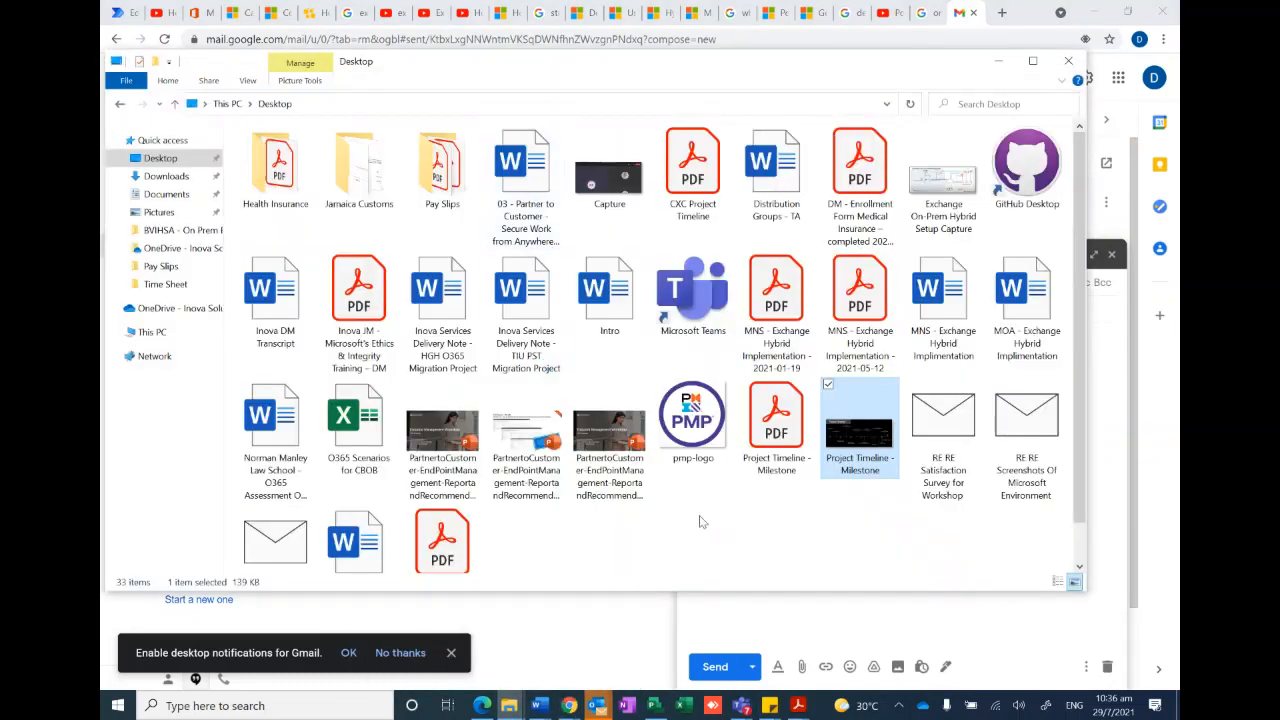
scroll(362, 470, down, 1)
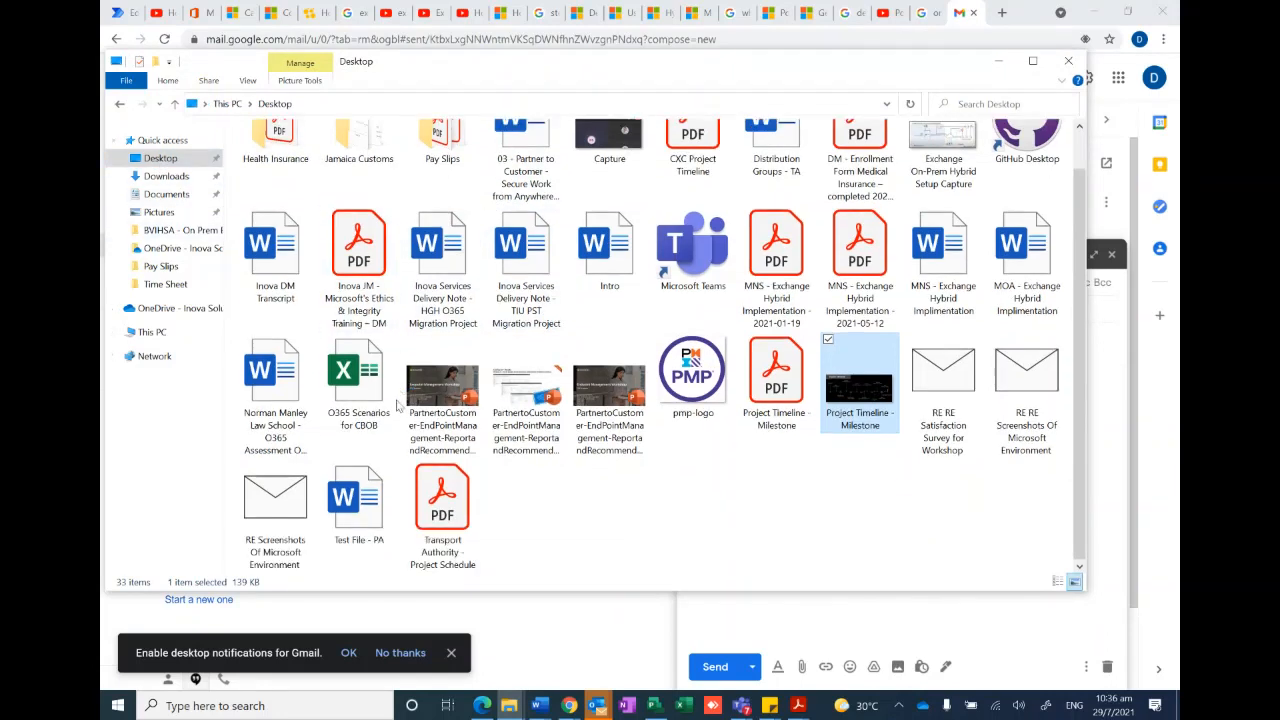
drag(365, 500, 888, 622)
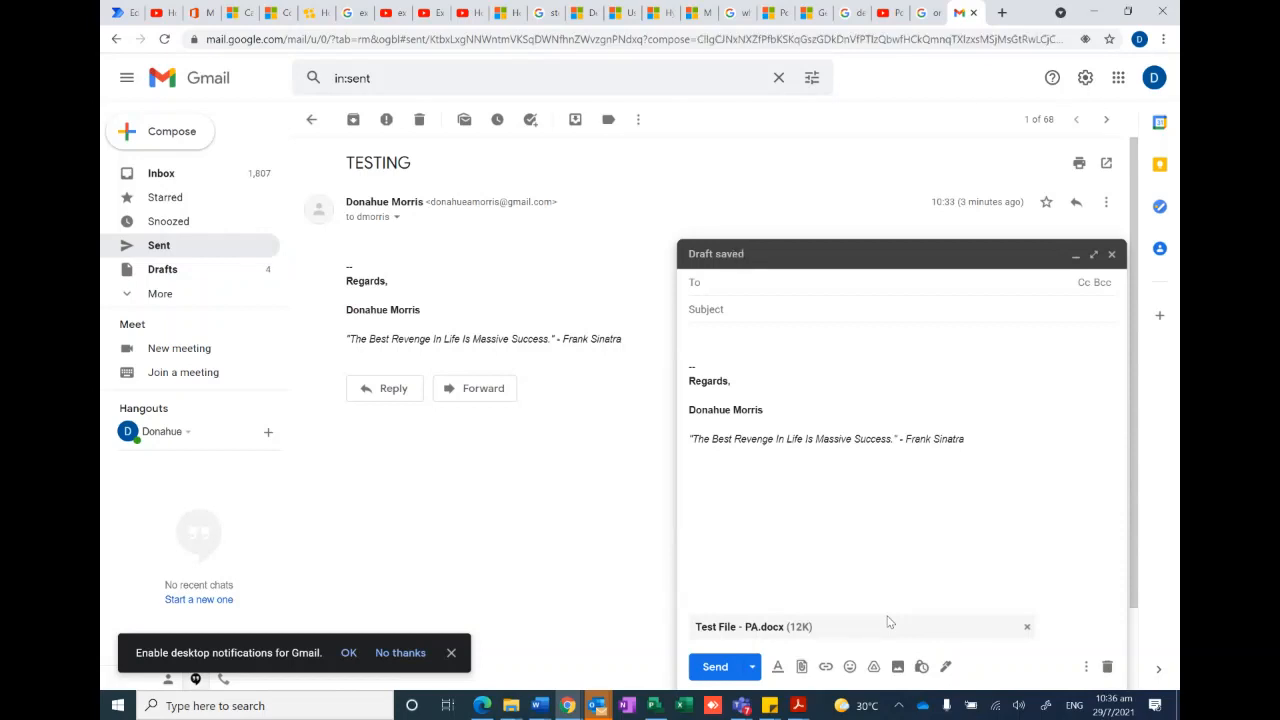
- Address the message to the flow owner's work email, set the subject to TEST 123, and send it
click(741, 281)
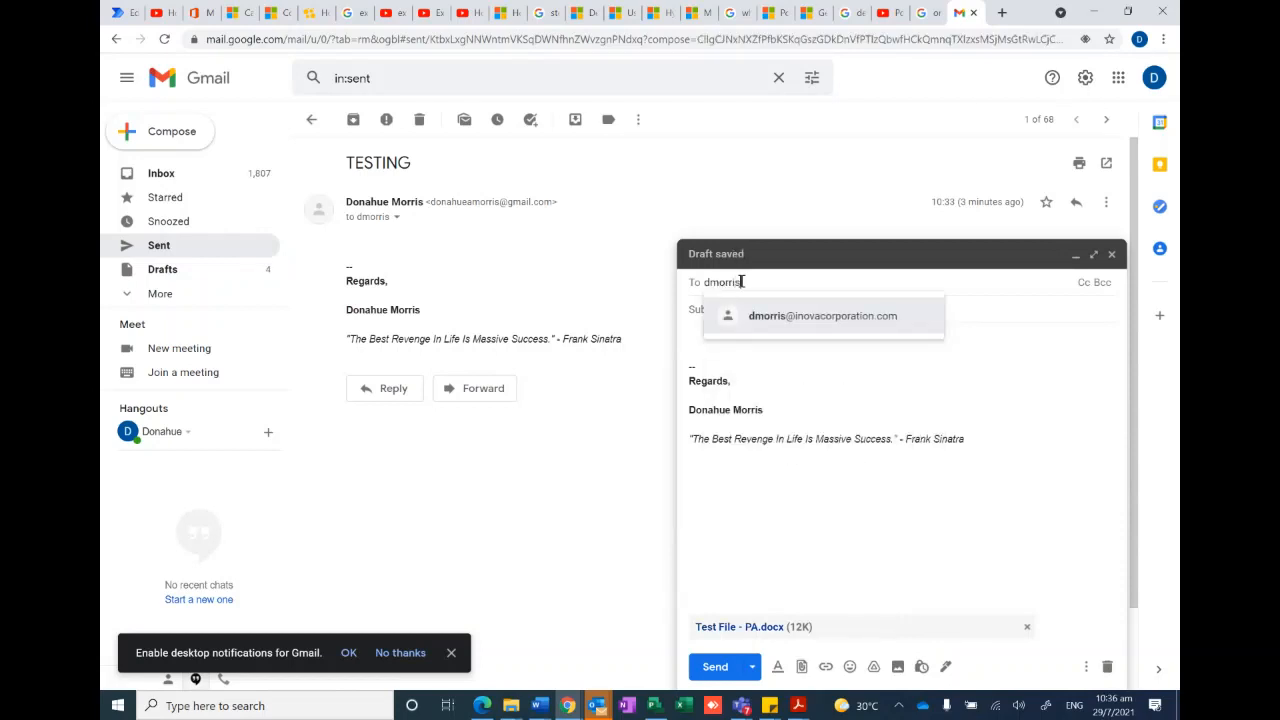
click(789, 315)
text(T)
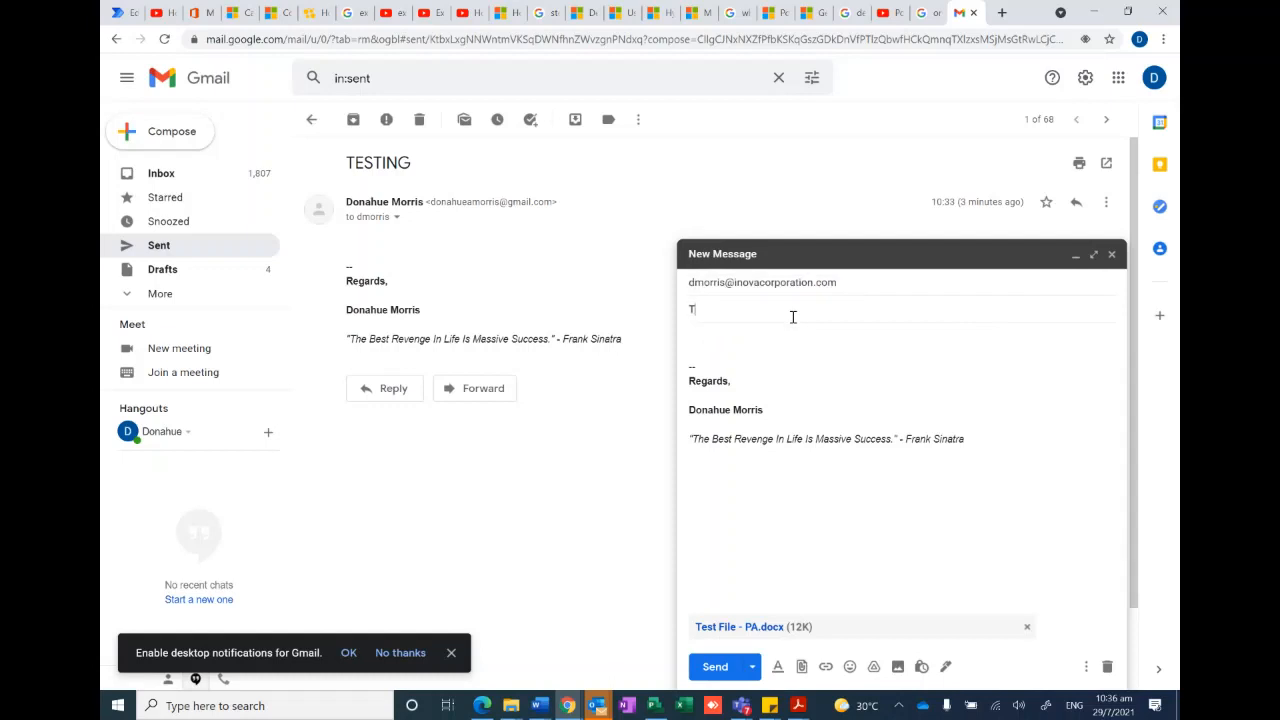
text(EST 123)
click(729, 668)
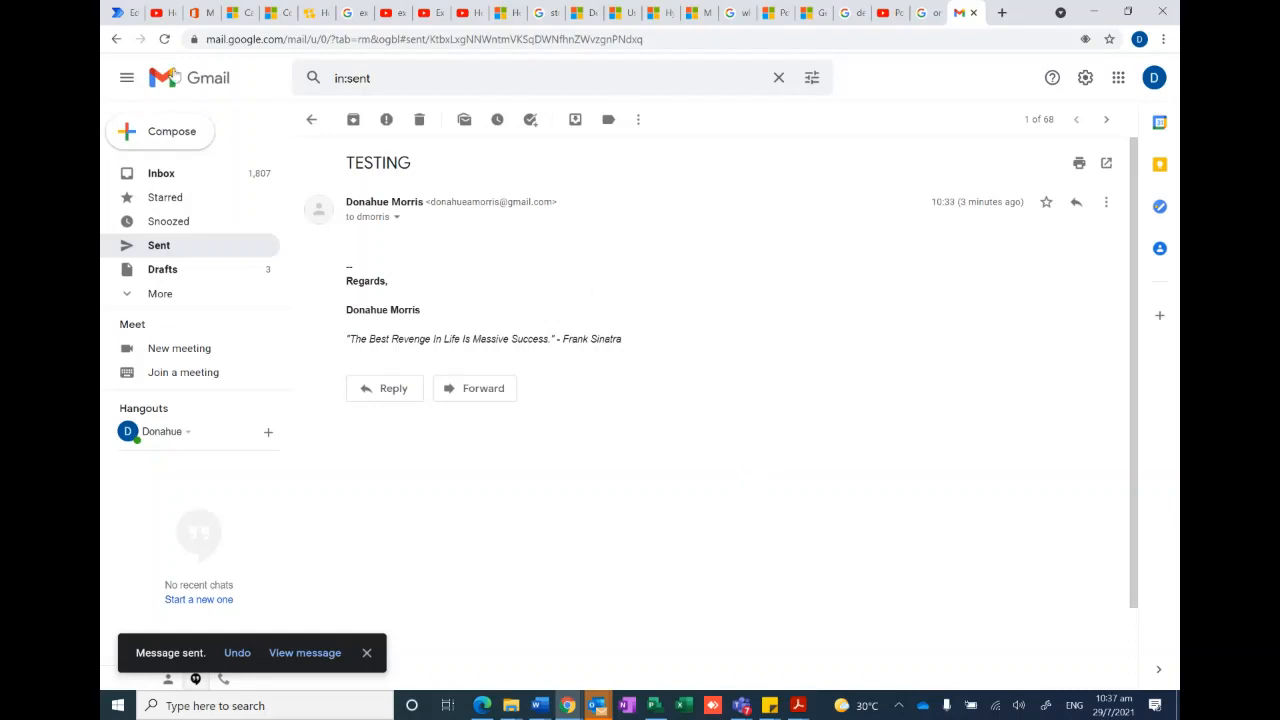
- Return to the email attachments flow's details in Power Automate and refresh its run history repeatedly to look for a new run
click(118, 13)
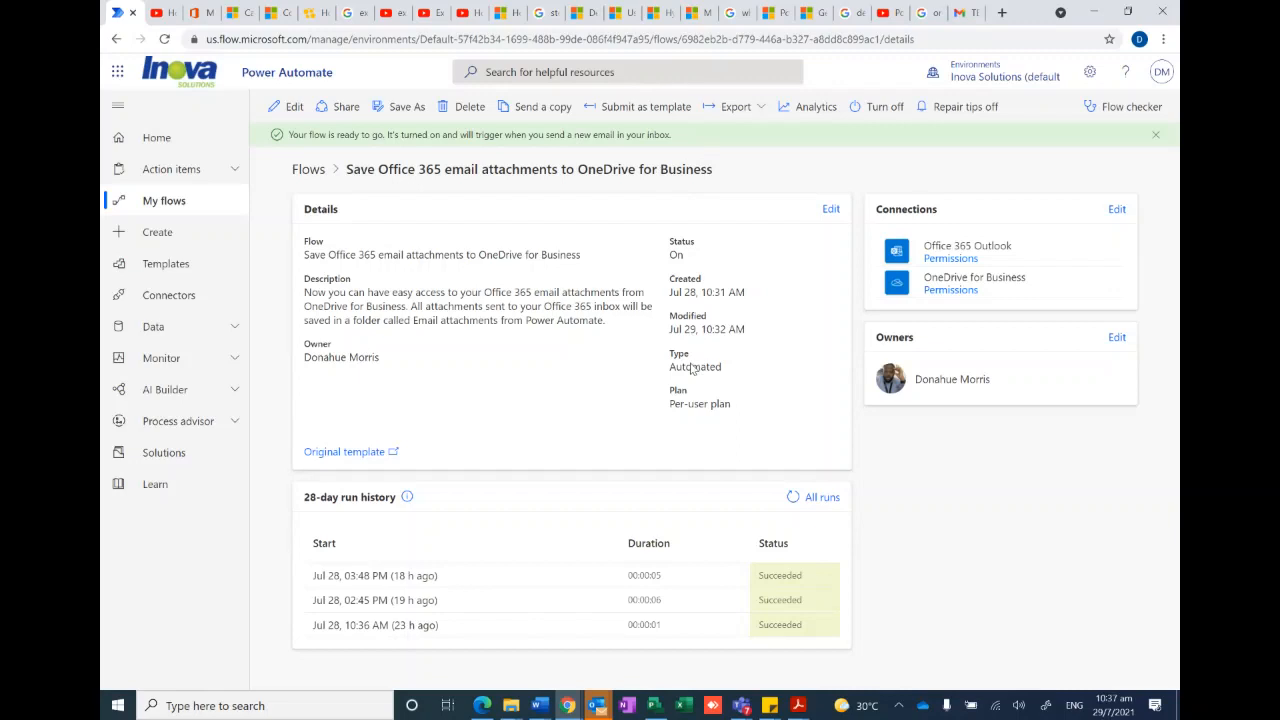
click(793, 497)
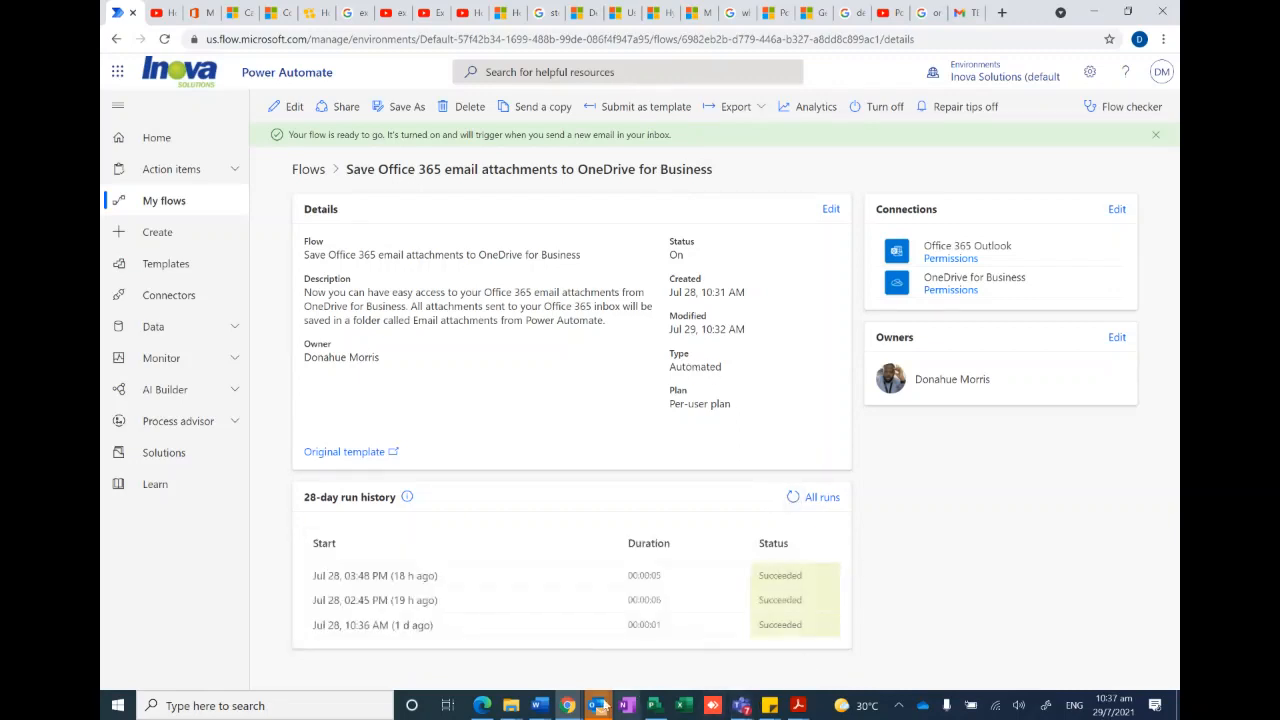
mouse_move(600, 703)
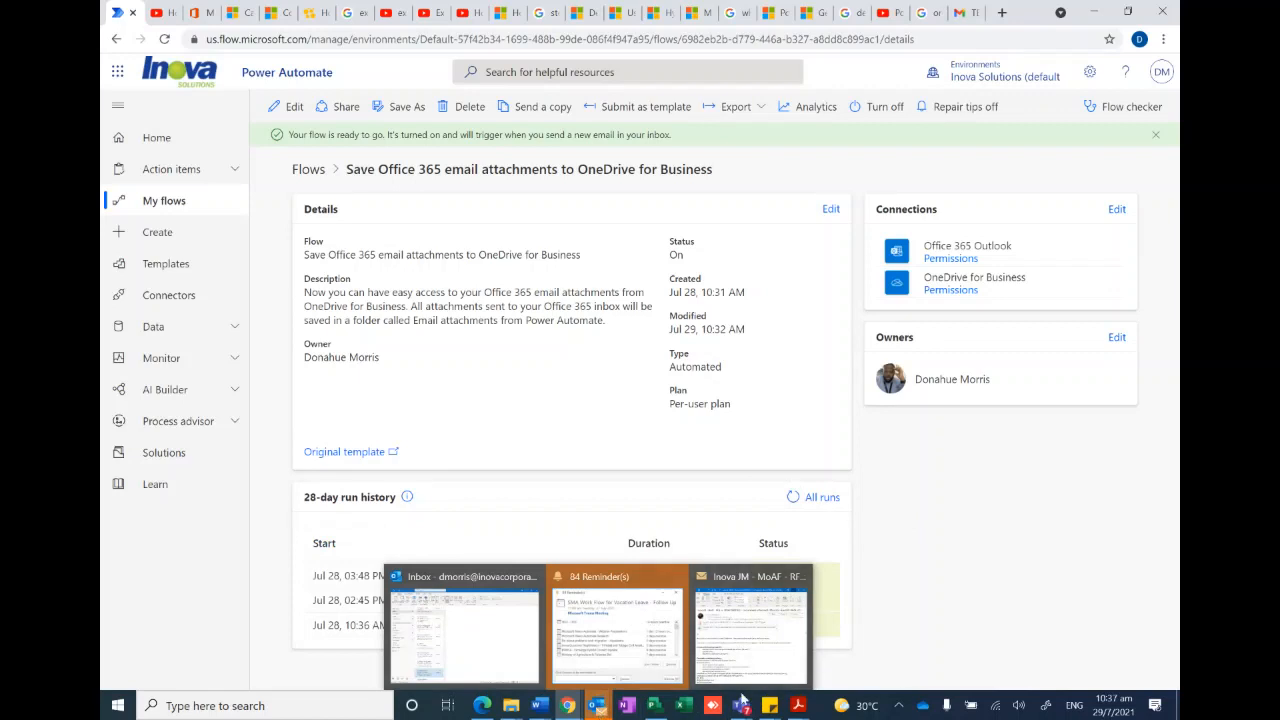
click(510, 706)
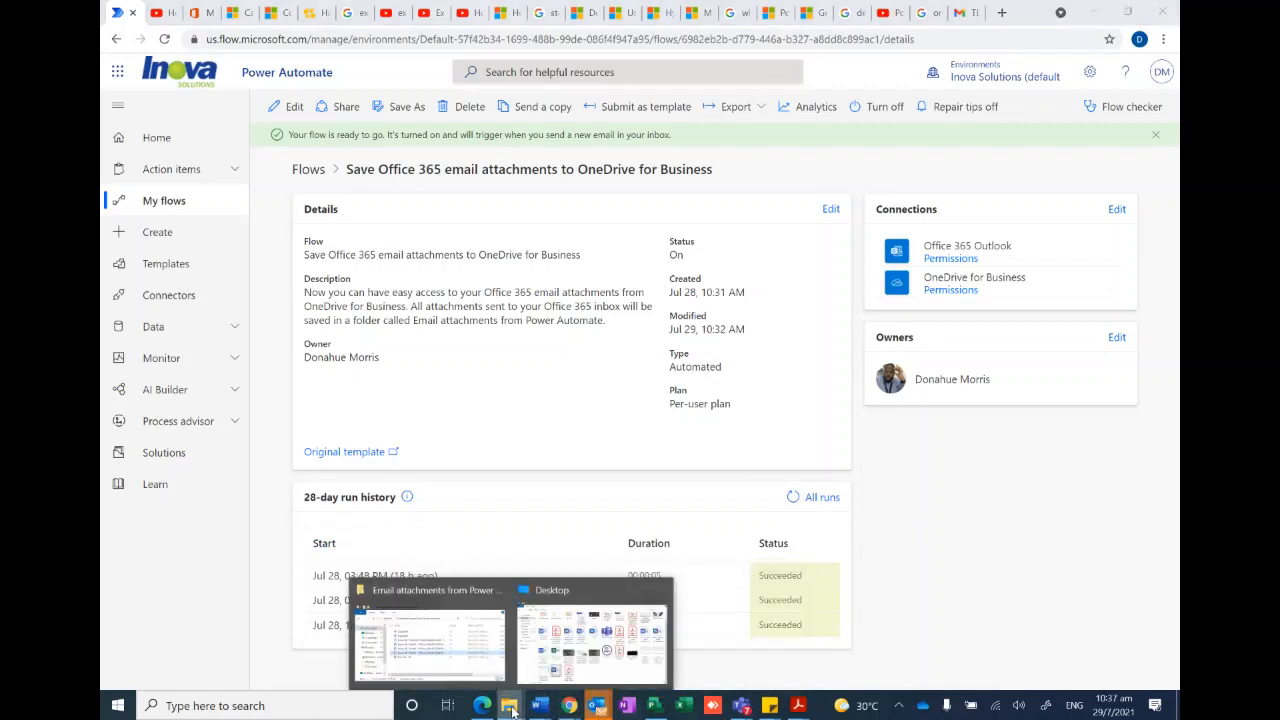
click(911, 494)
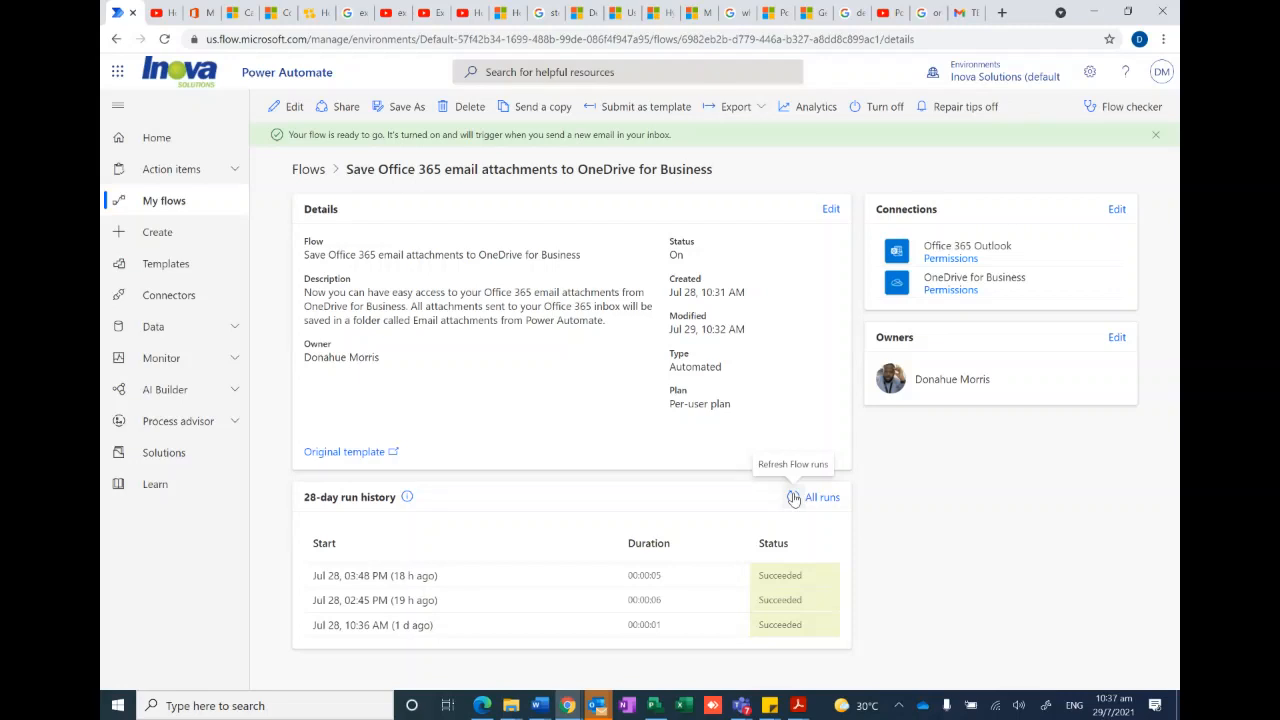
click(794, 498)
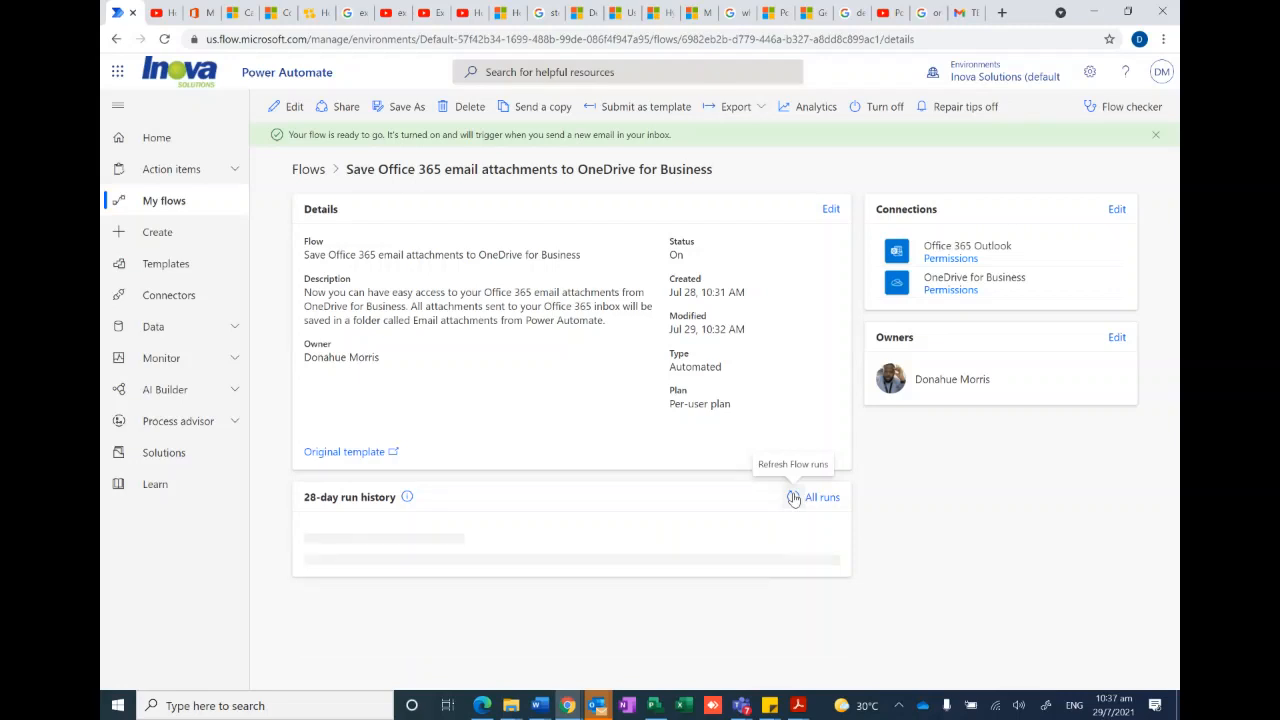
click(794, 498)
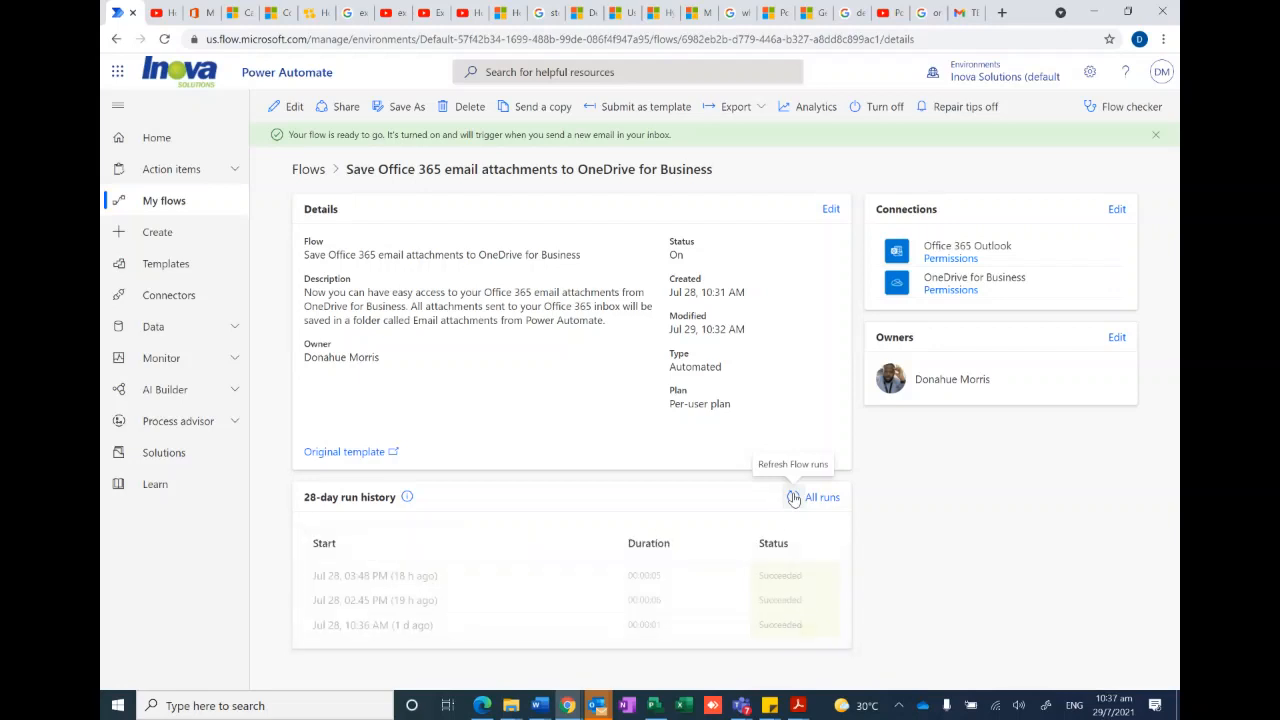
click(794, 498)
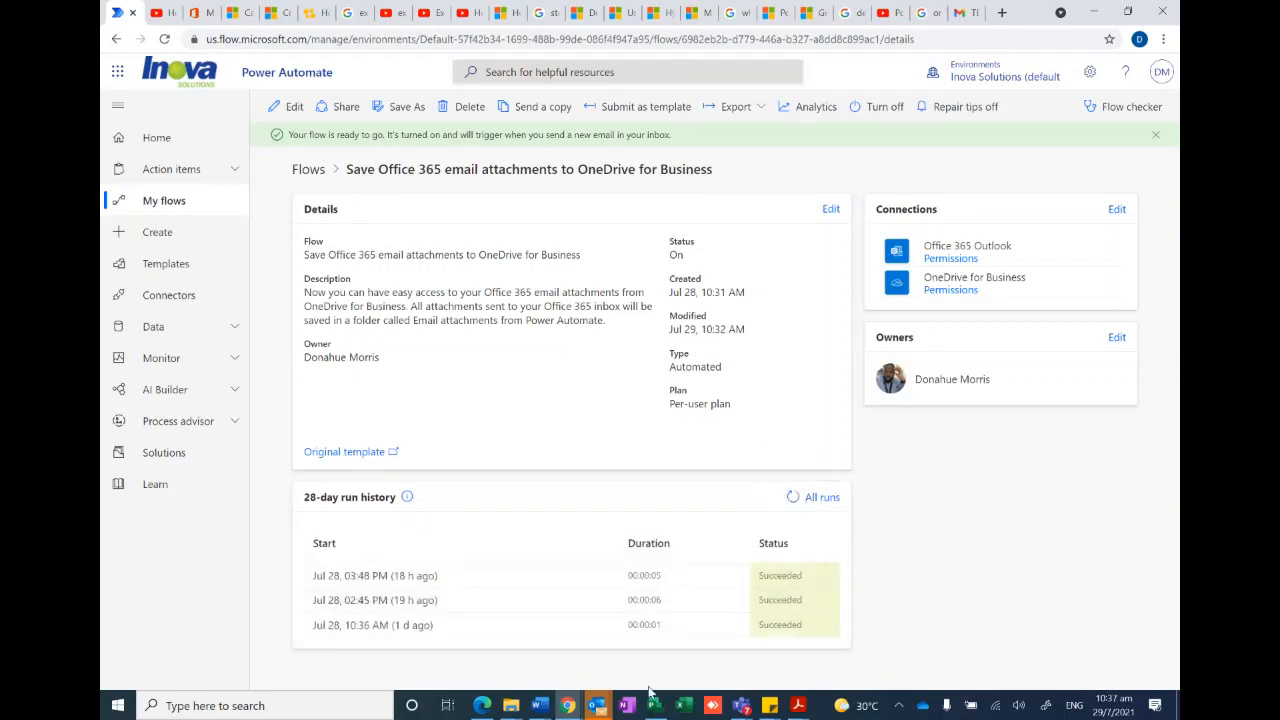
- Check the Email attachments from Power Automate folder for the test file, and refresh the flow's run history again
click(510, 705)
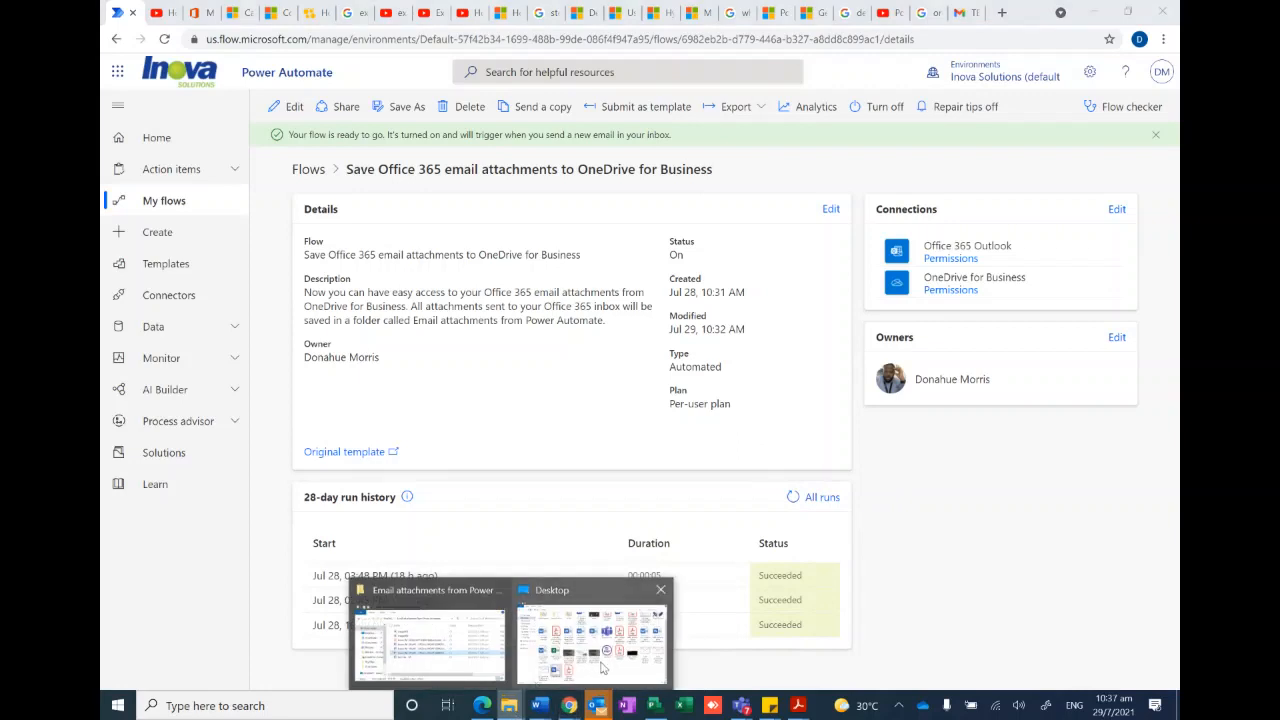
click(430, 635)
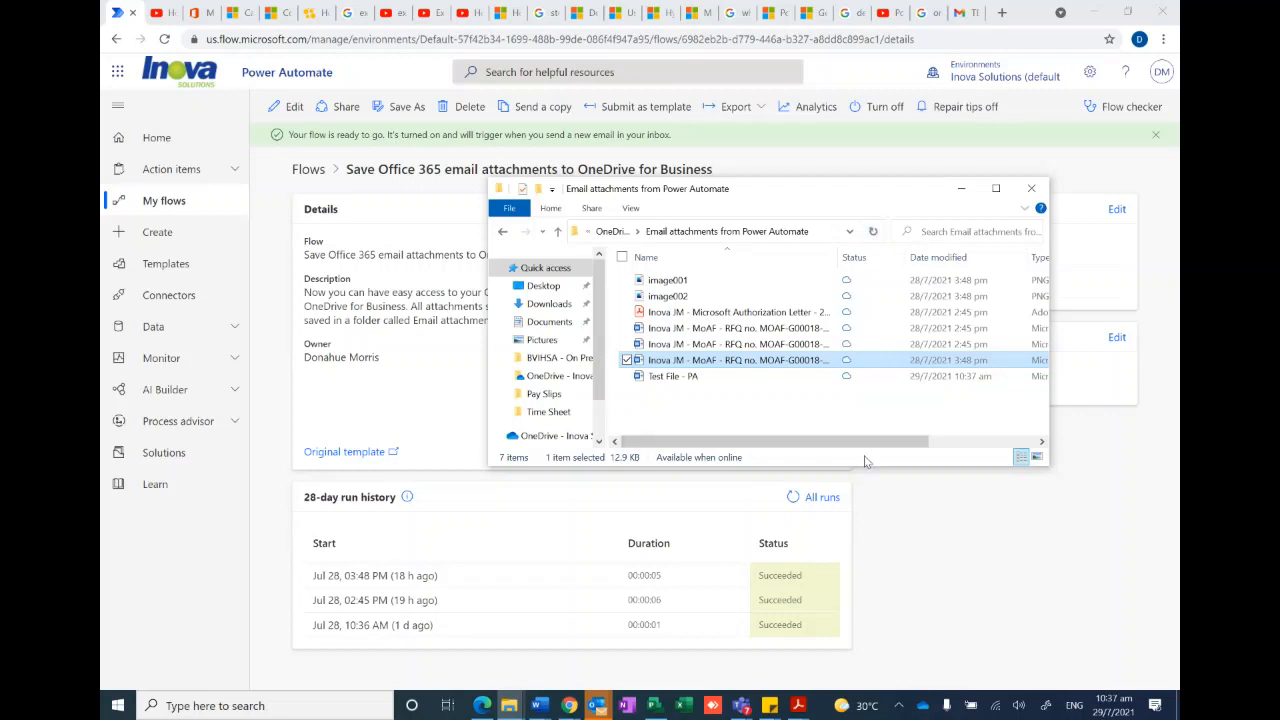
click(792, 497)
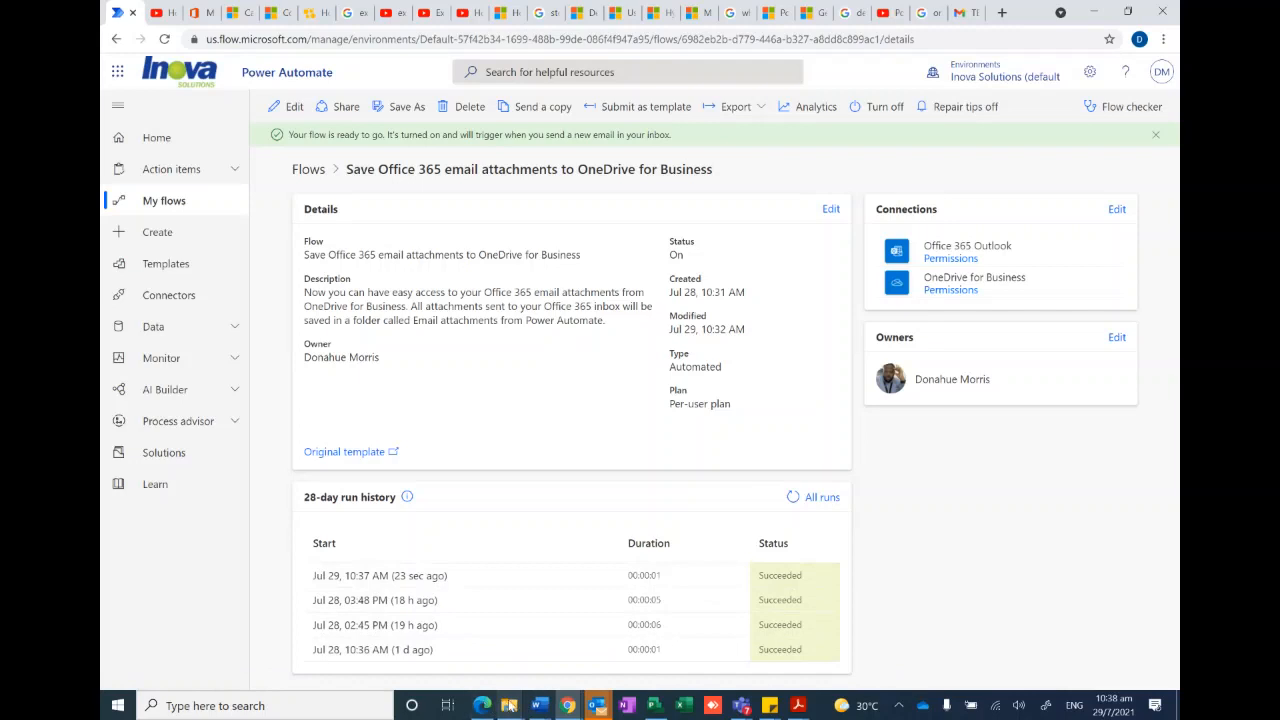
- Refresh the Email attachments from Power Automate folder, select Test File - PA to check its modified date, and minimize the window
mouse_move(509, 705)
click(420, 640)
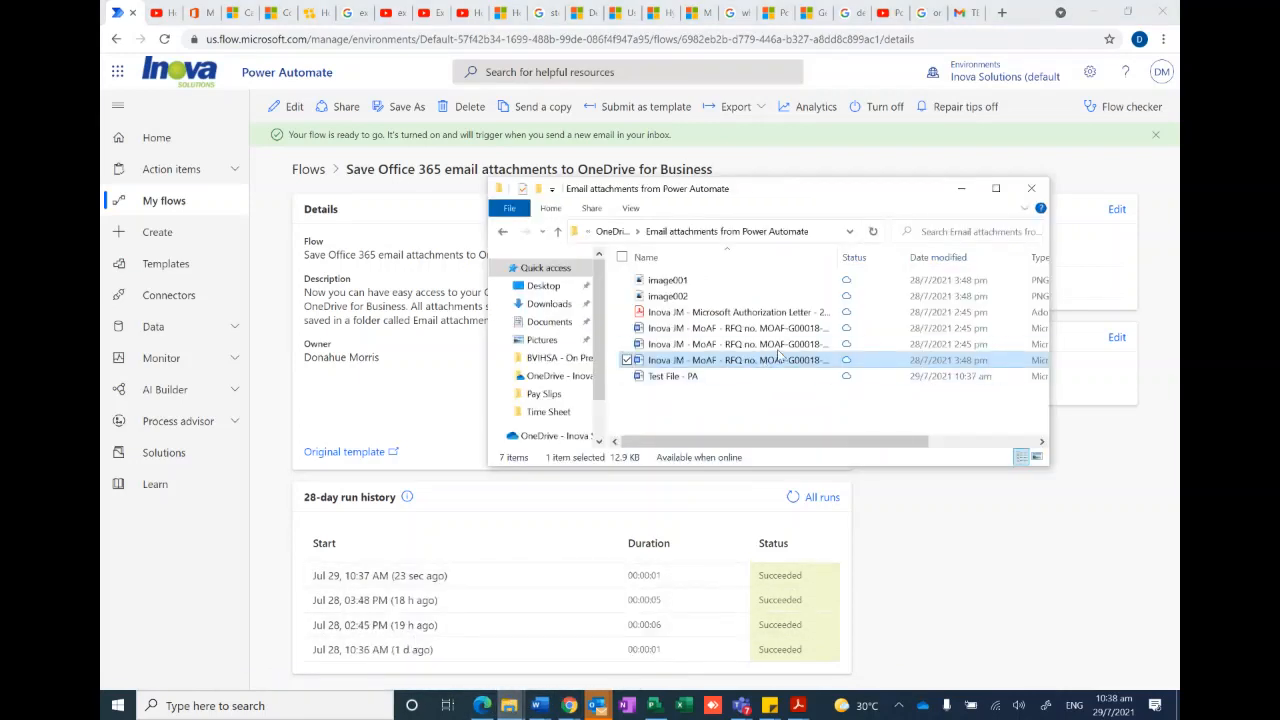
click(874, 232)
click(940, 378)
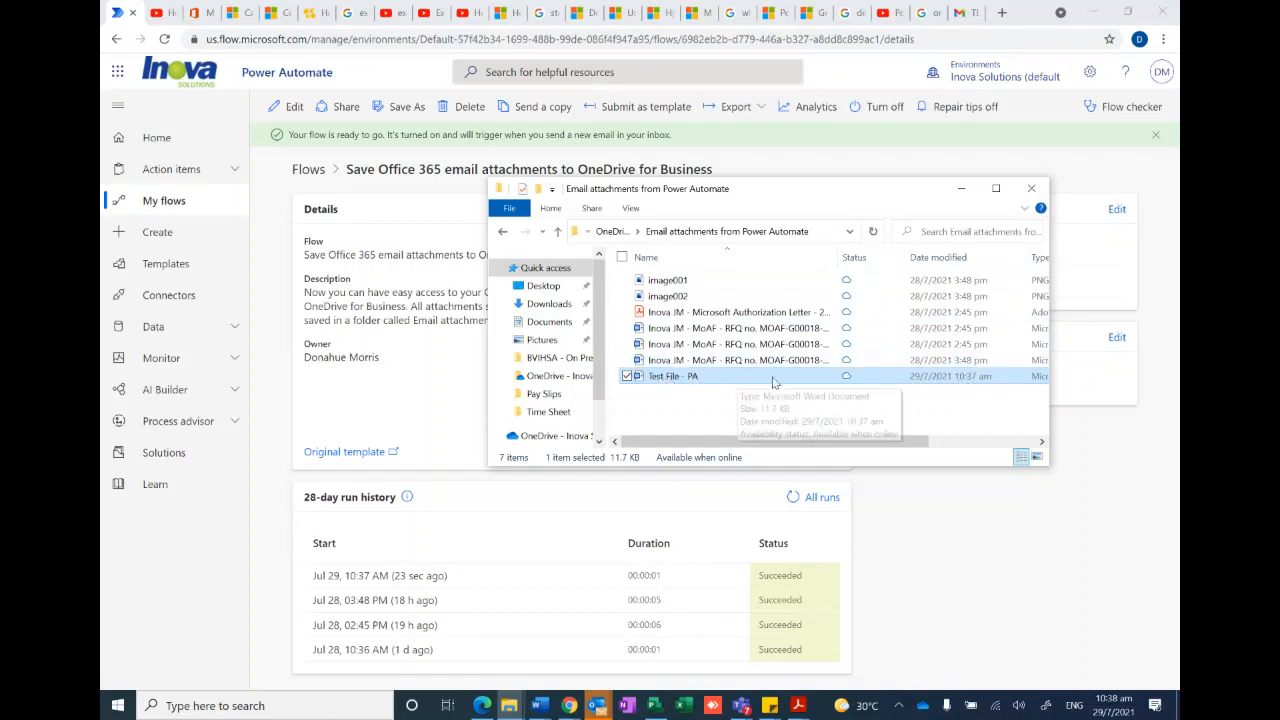
click(962, 189)
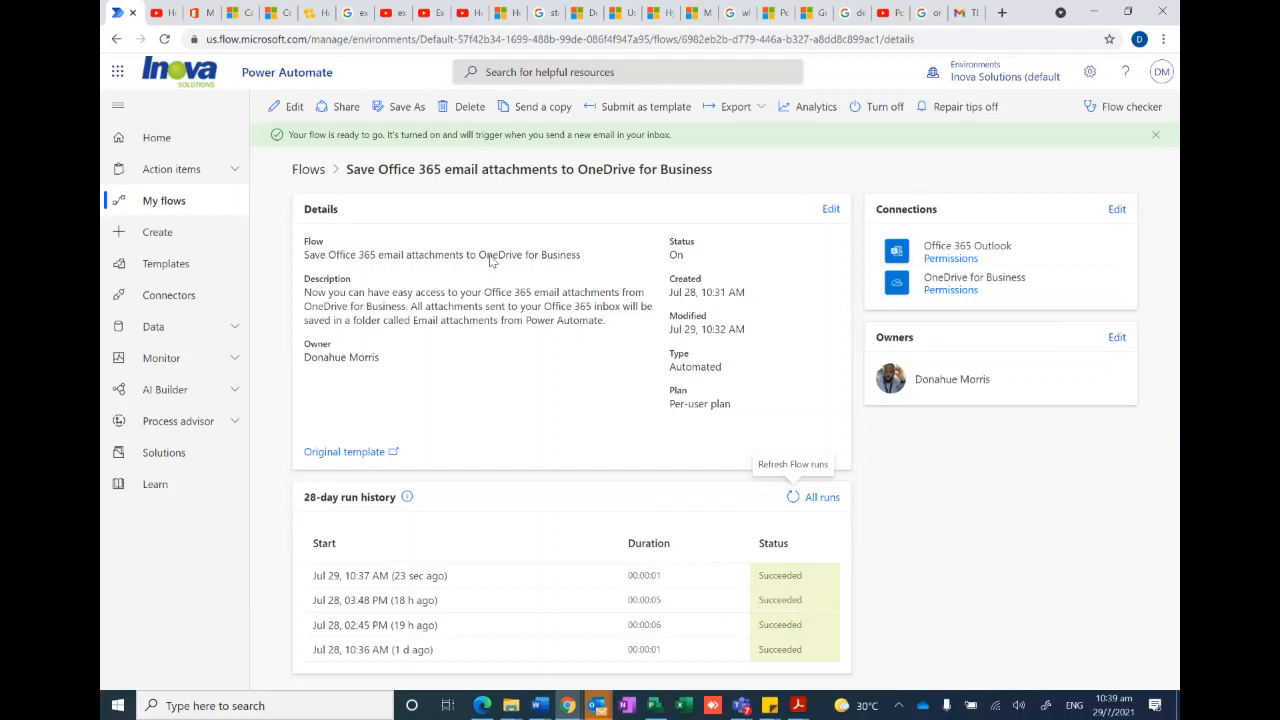
- Open the Apply to each TEST flow from My flows for editing
click(163, 205)
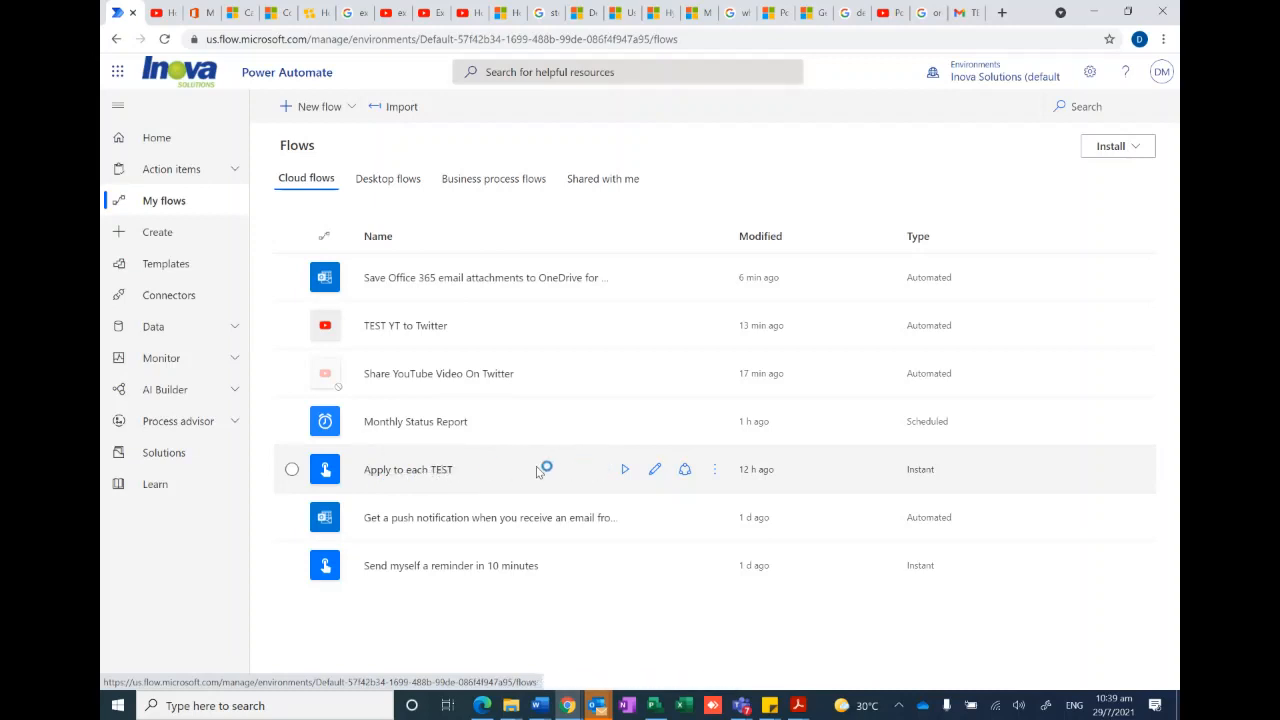
click(445, 476)
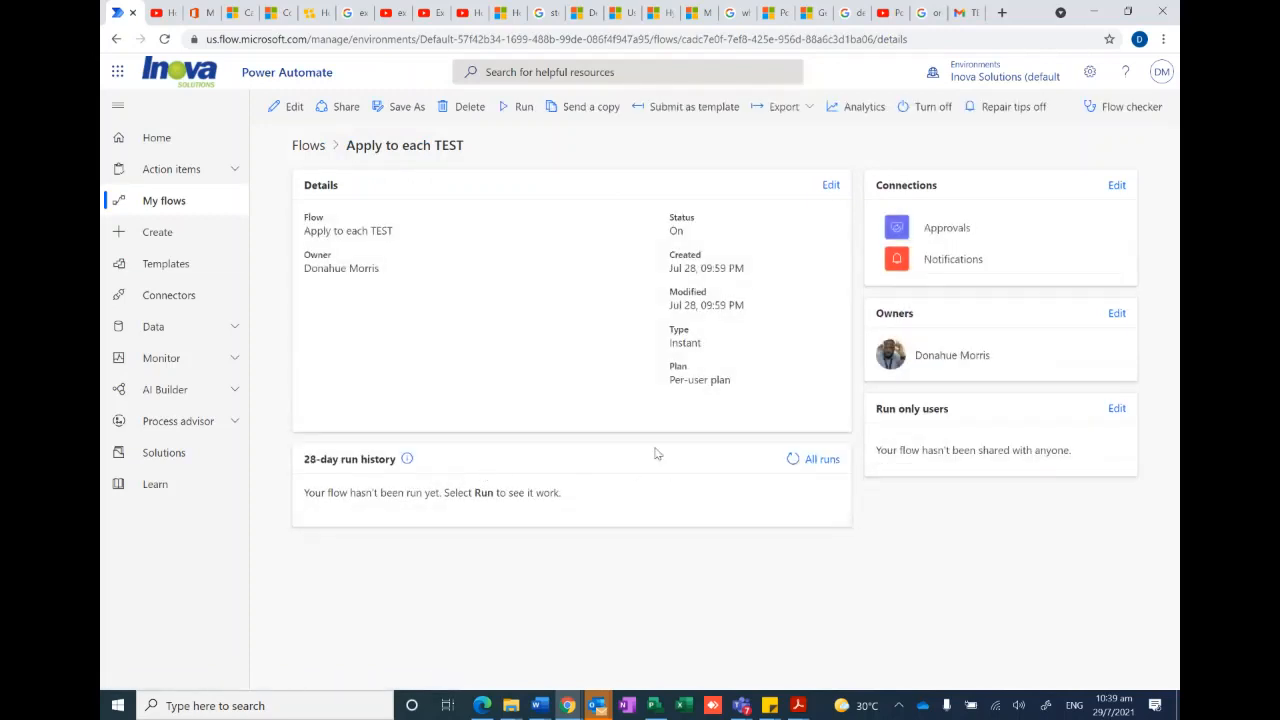
click(288, 106)
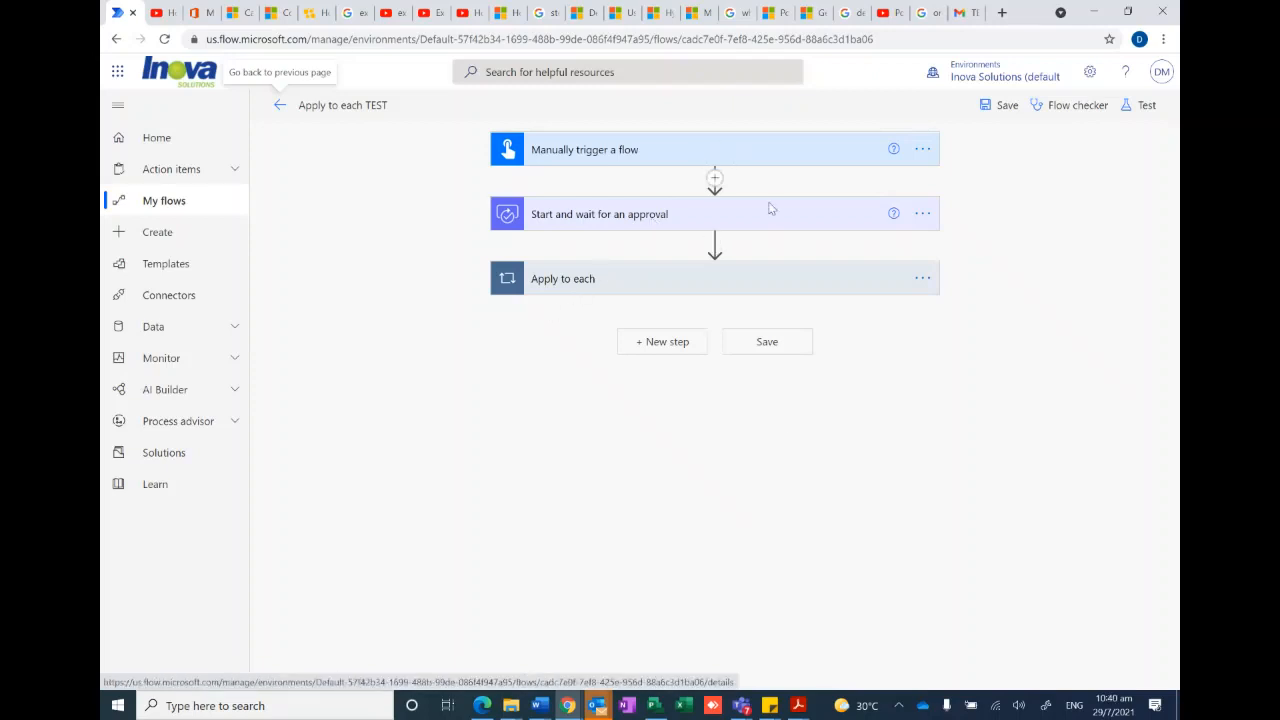
- Expand the manual trigger, the Start and wait for an approval action, and the Apply to each loop to examine their settings
click(665, 150)
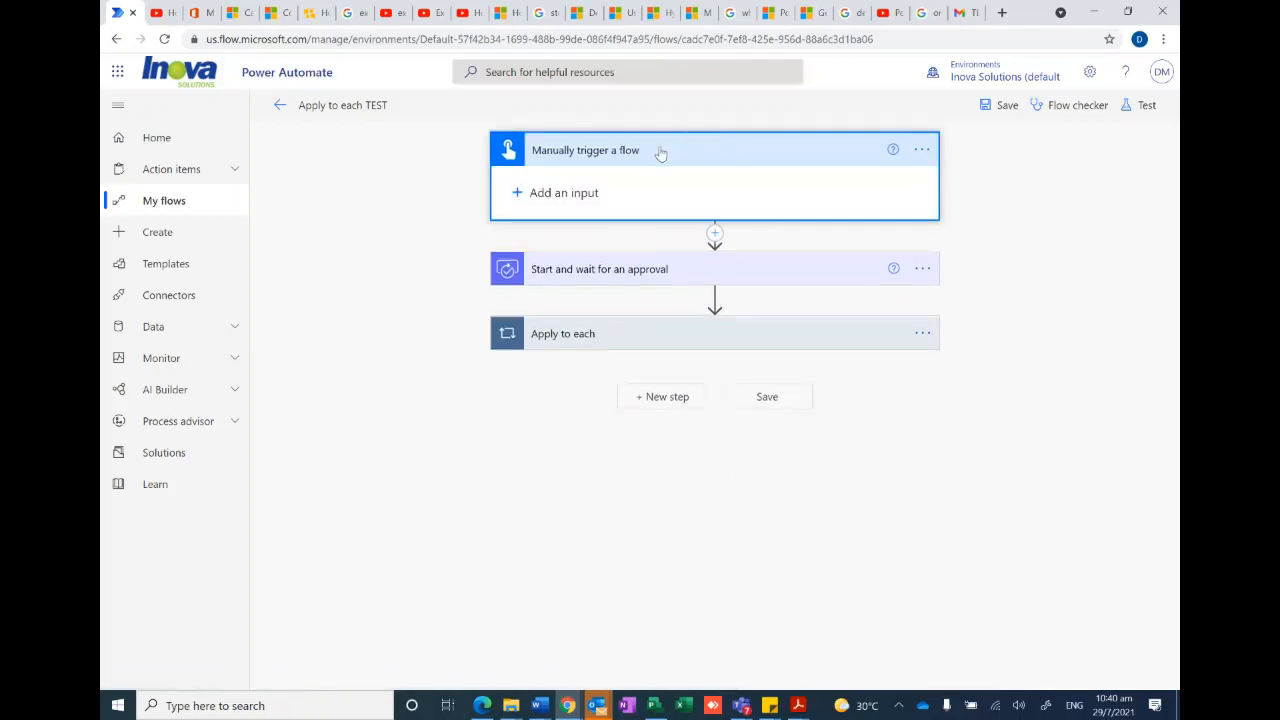
click(668, 151)
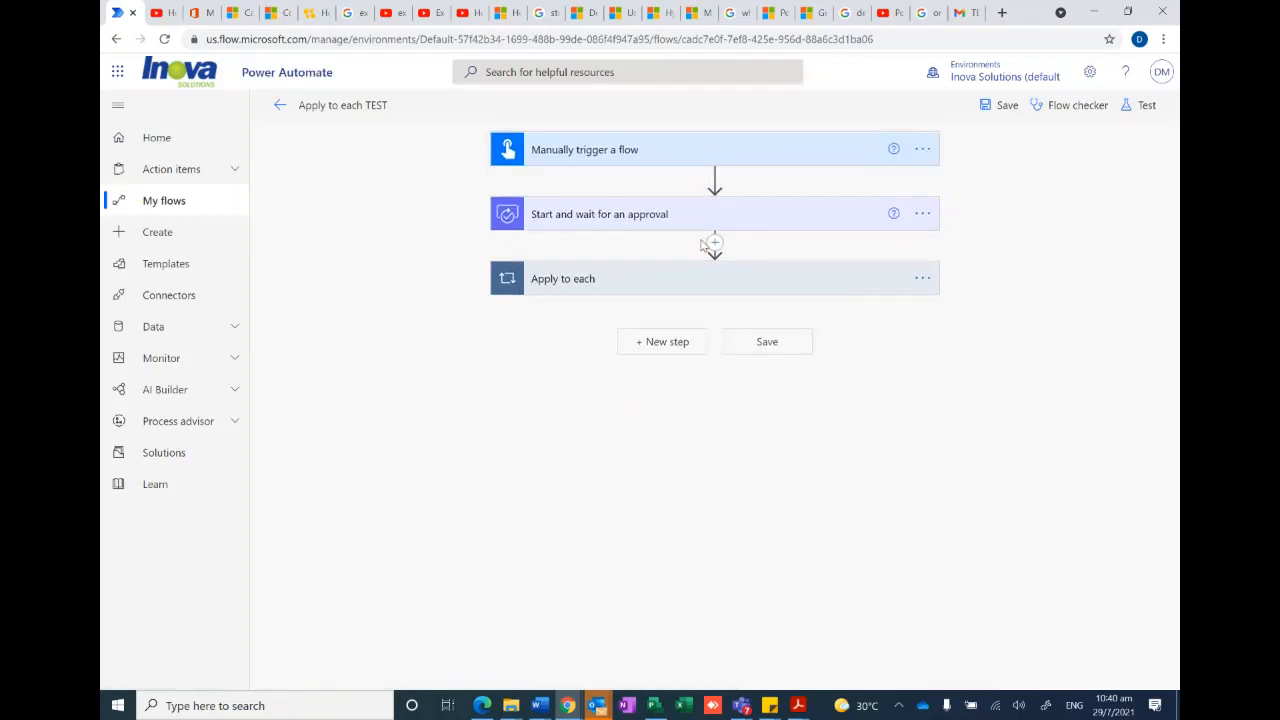
click(650, 215)
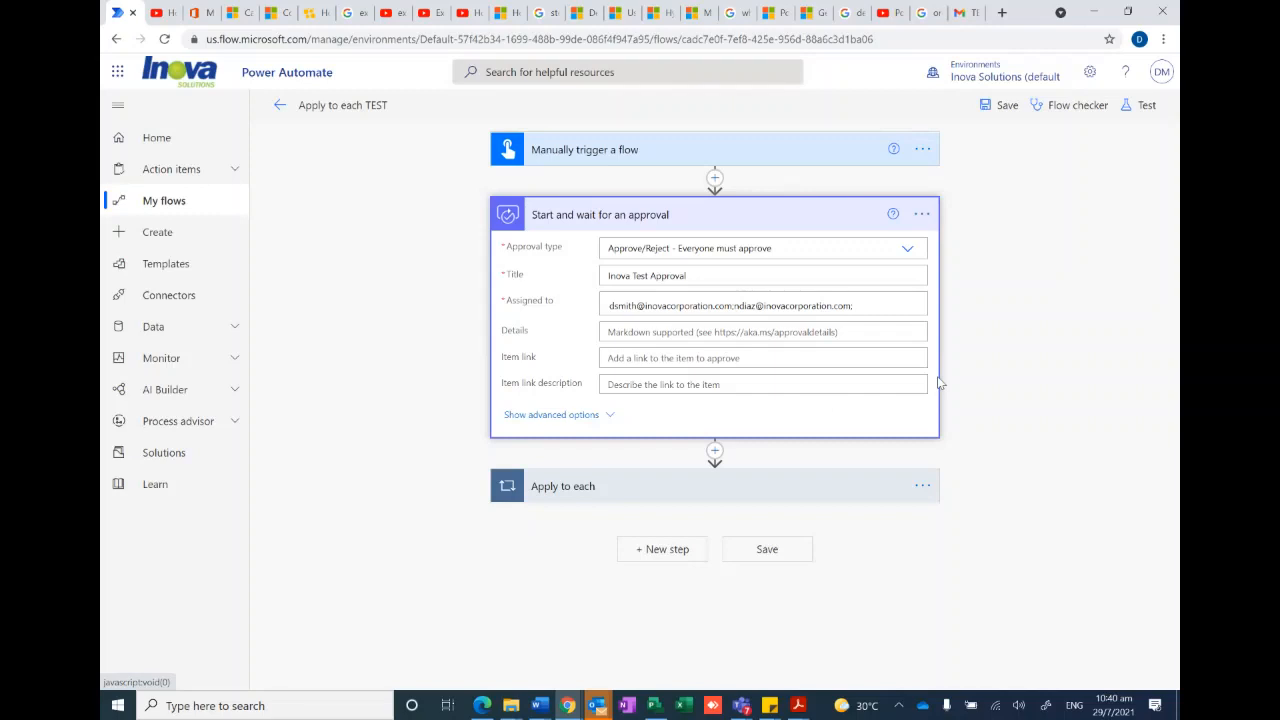
click(778, 490)
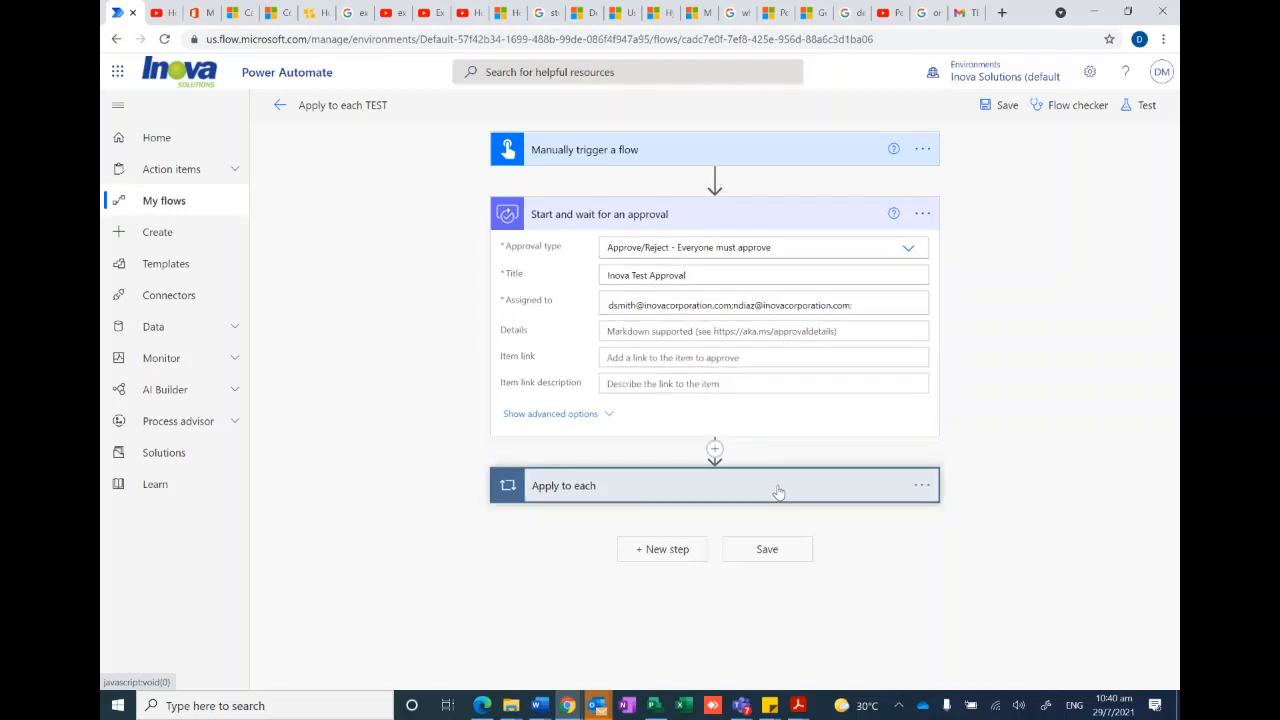
click(697, 490)
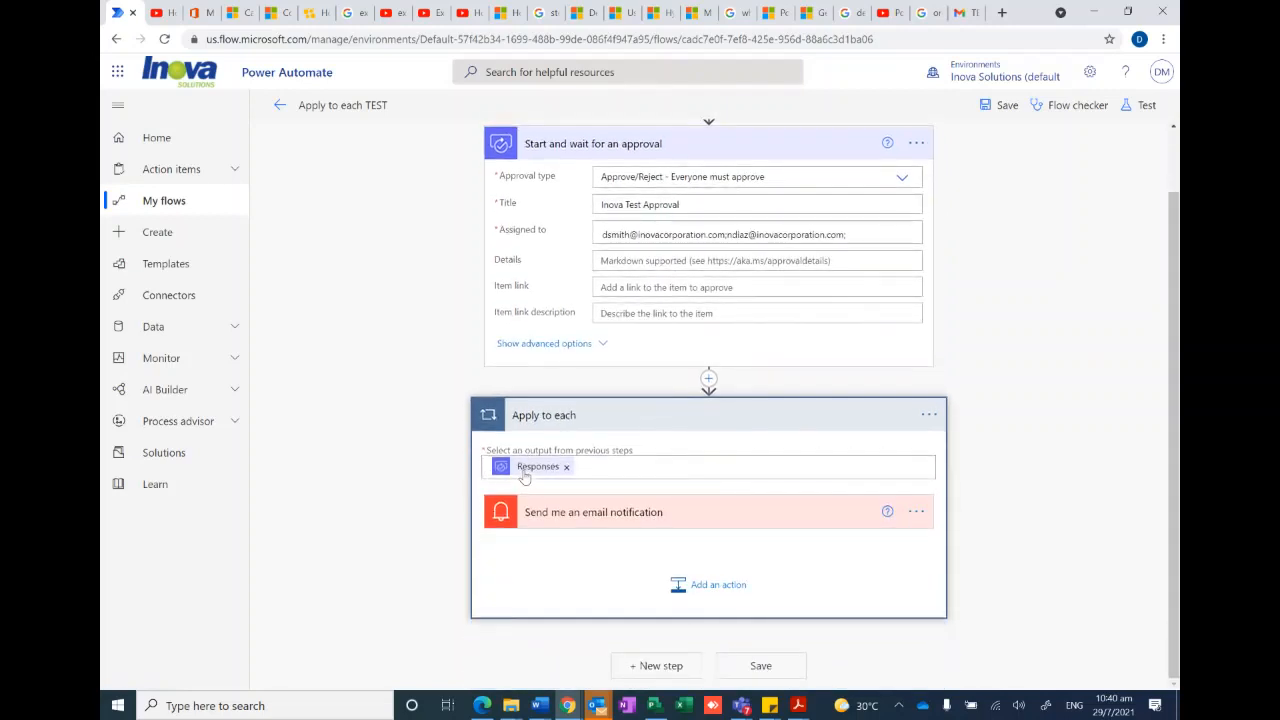
- Expand the Send me an email notification action to examine its subject and body fields, and return to the flow's details page
click(657, 528)
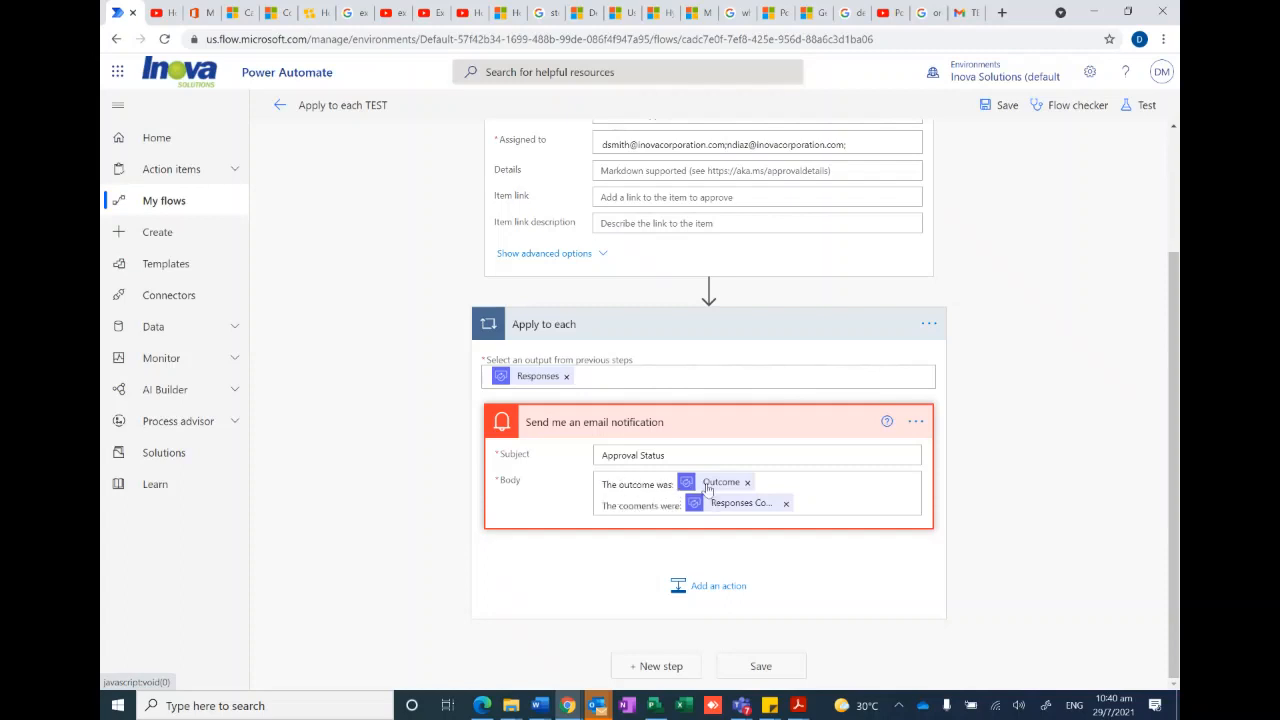
click(774, 481)
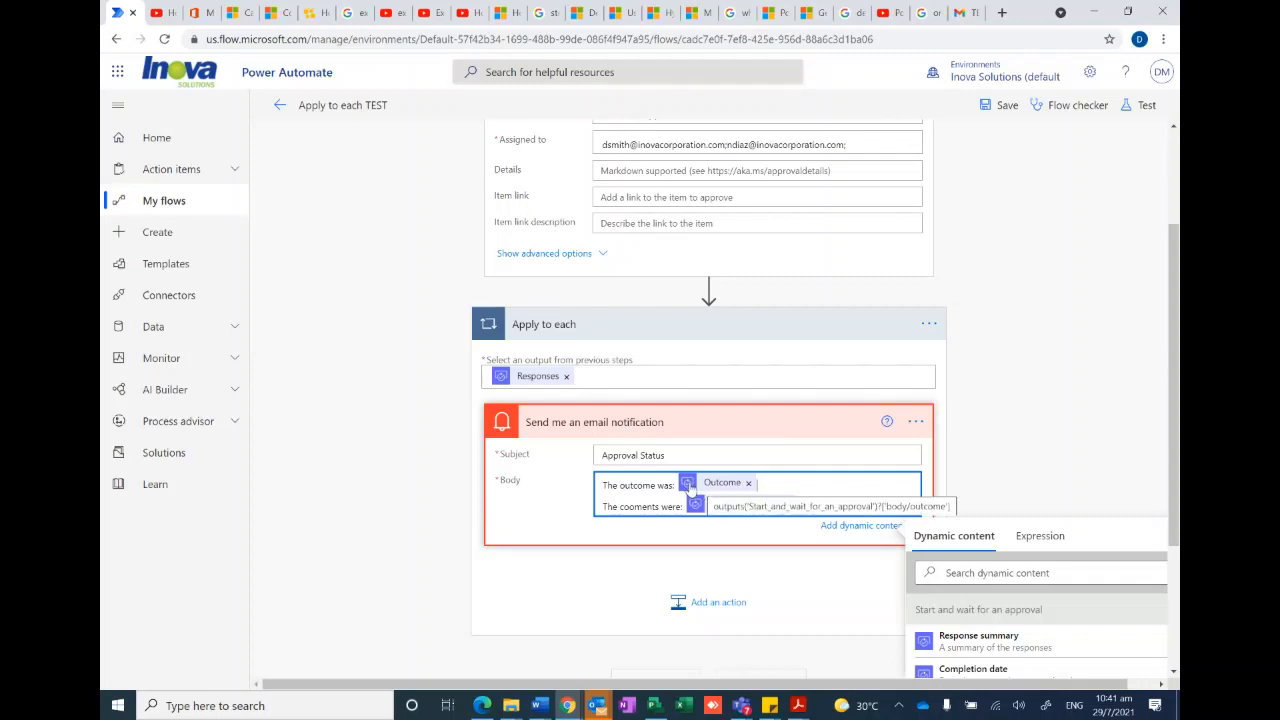
click(801, 503)
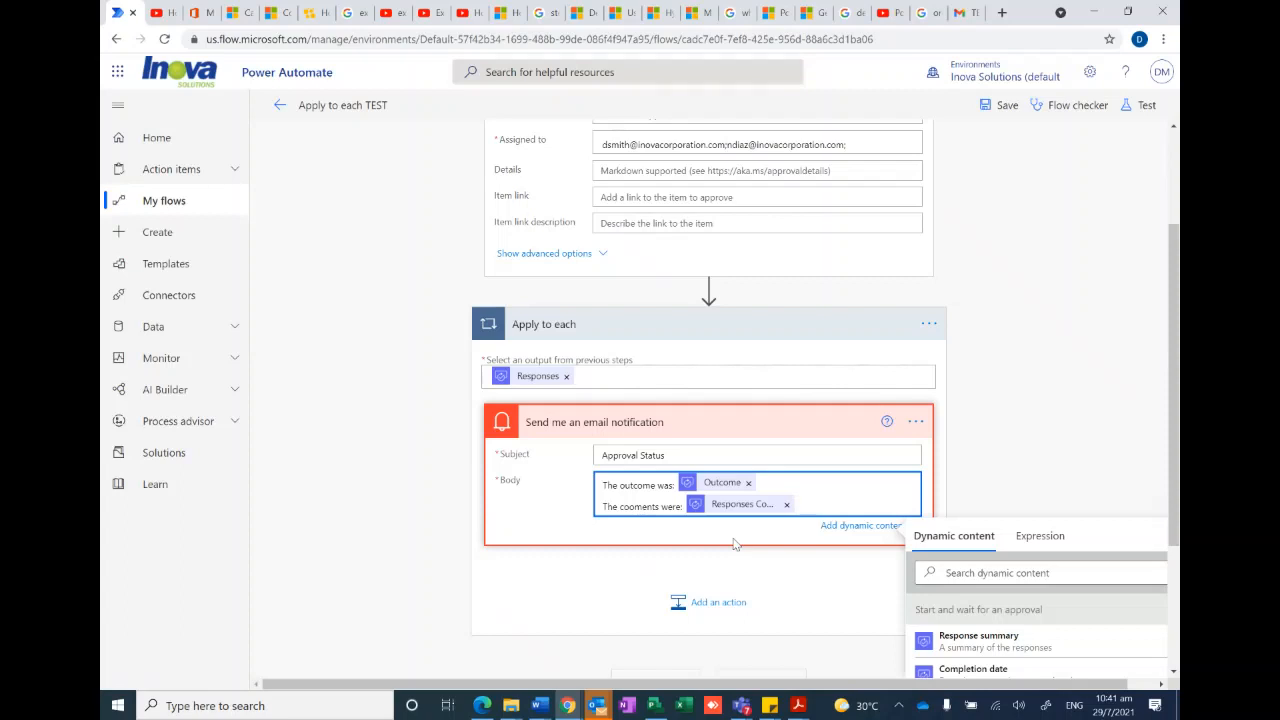
scroll(768, 540, up, 2)
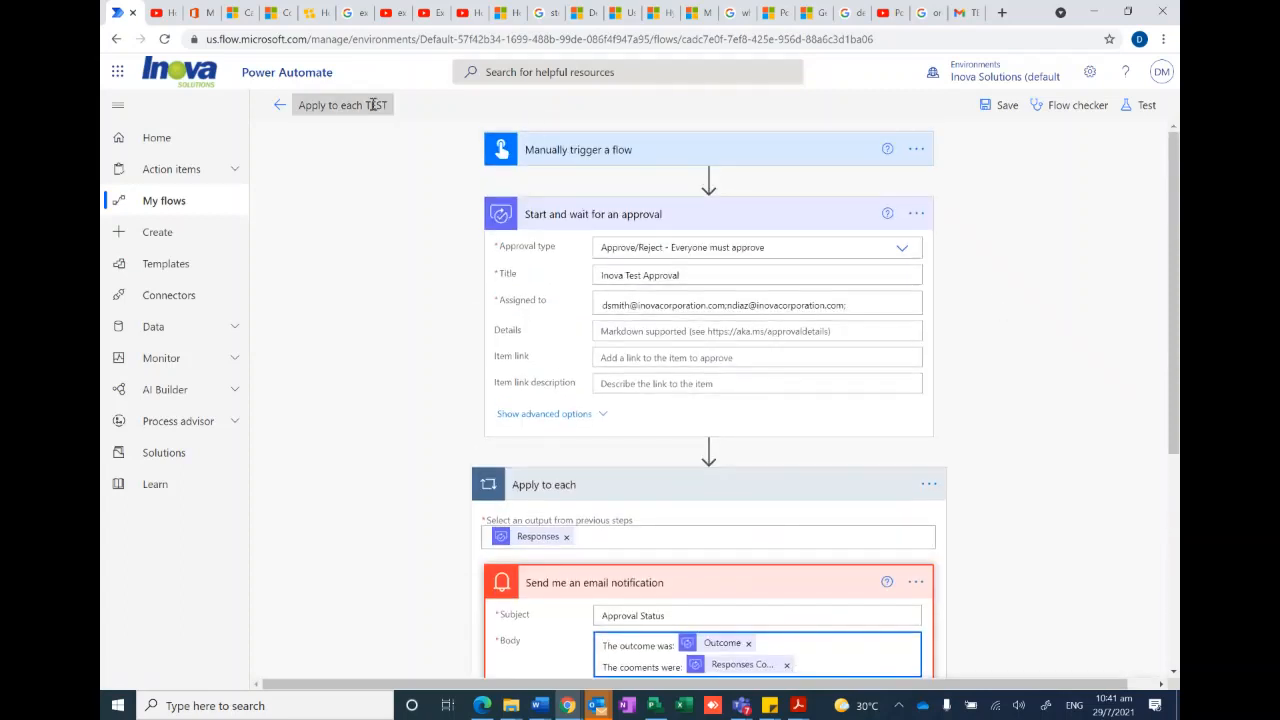
click(280, 105)
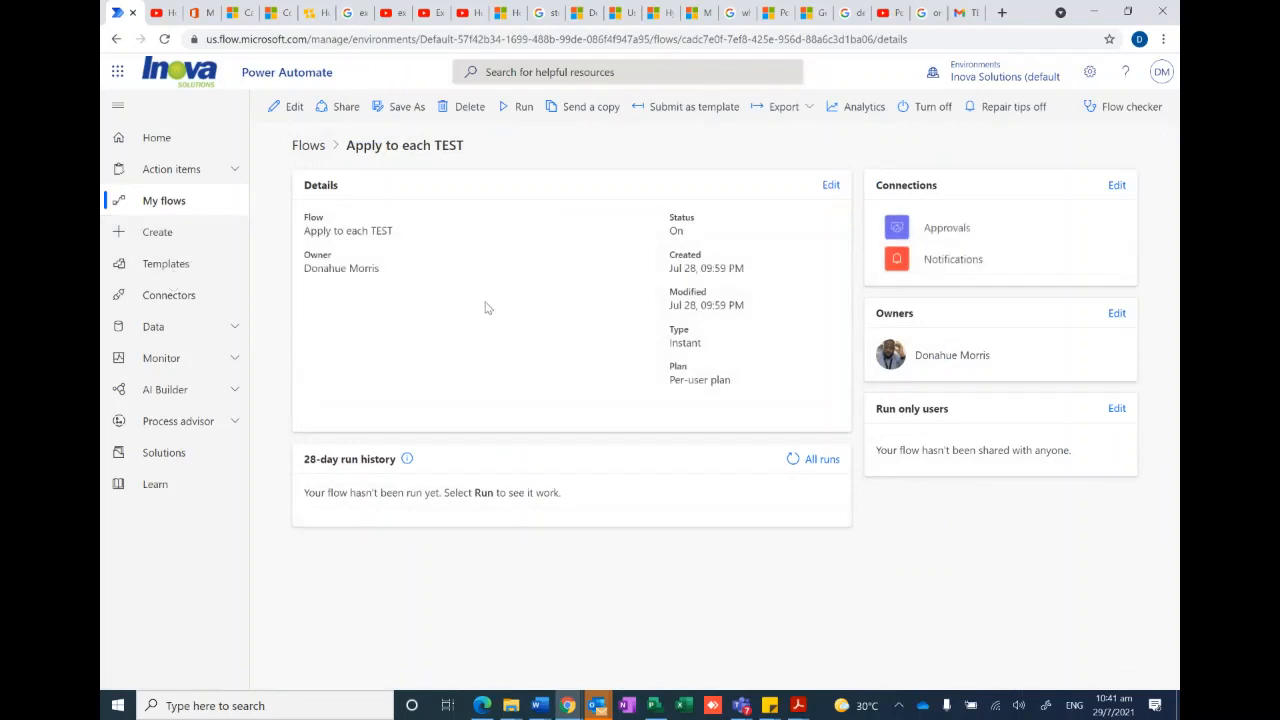
- Open the Monthly Status Report flow from My flows for editing
click(166, 203)
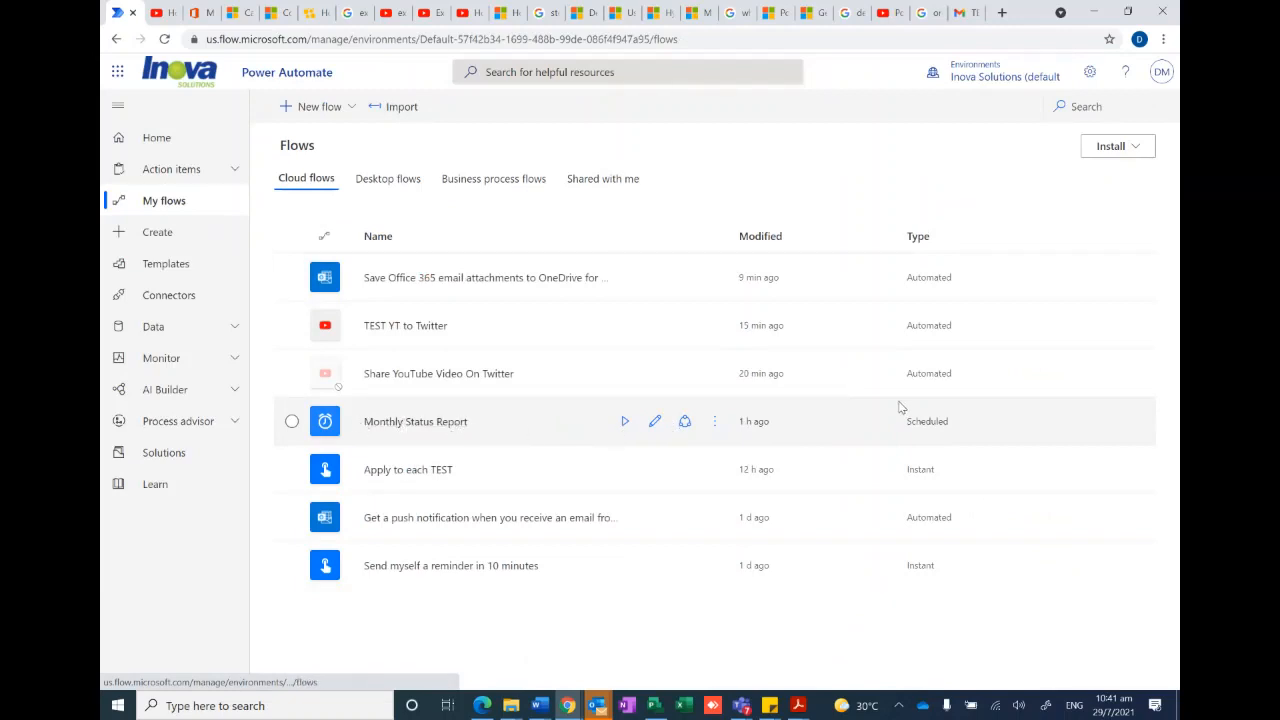
click(409, 422)
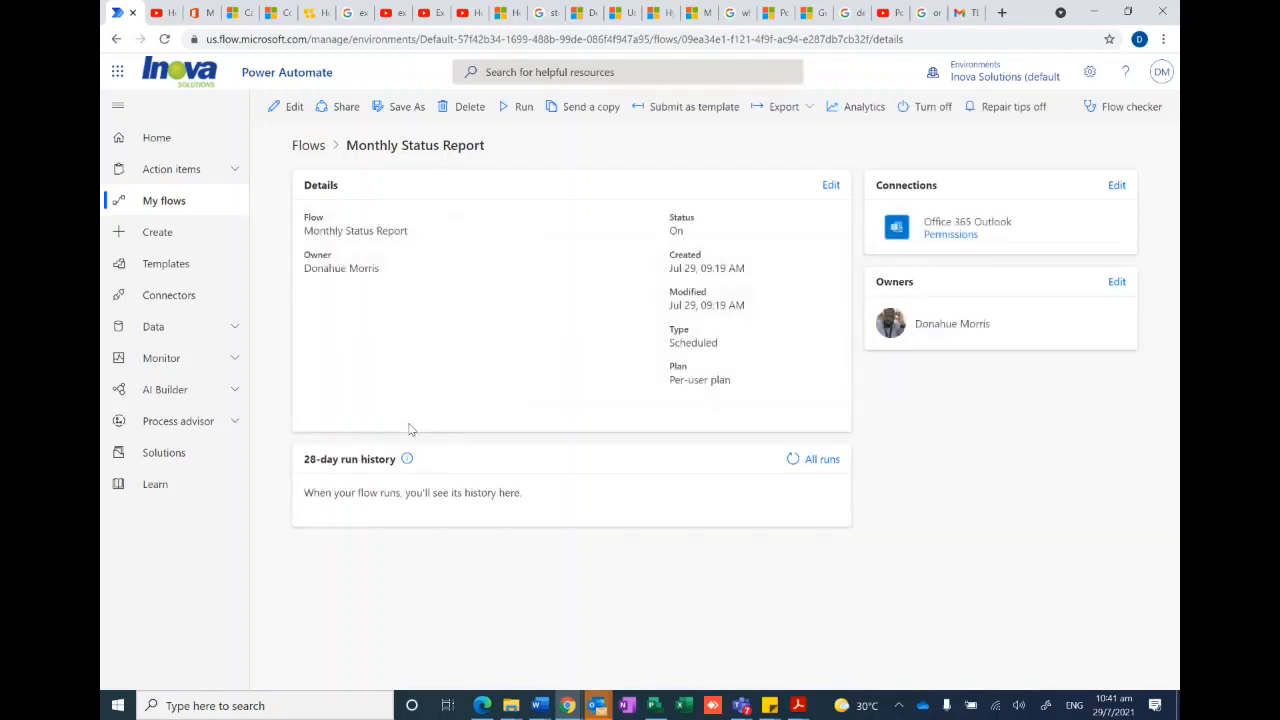
click(289, 107)
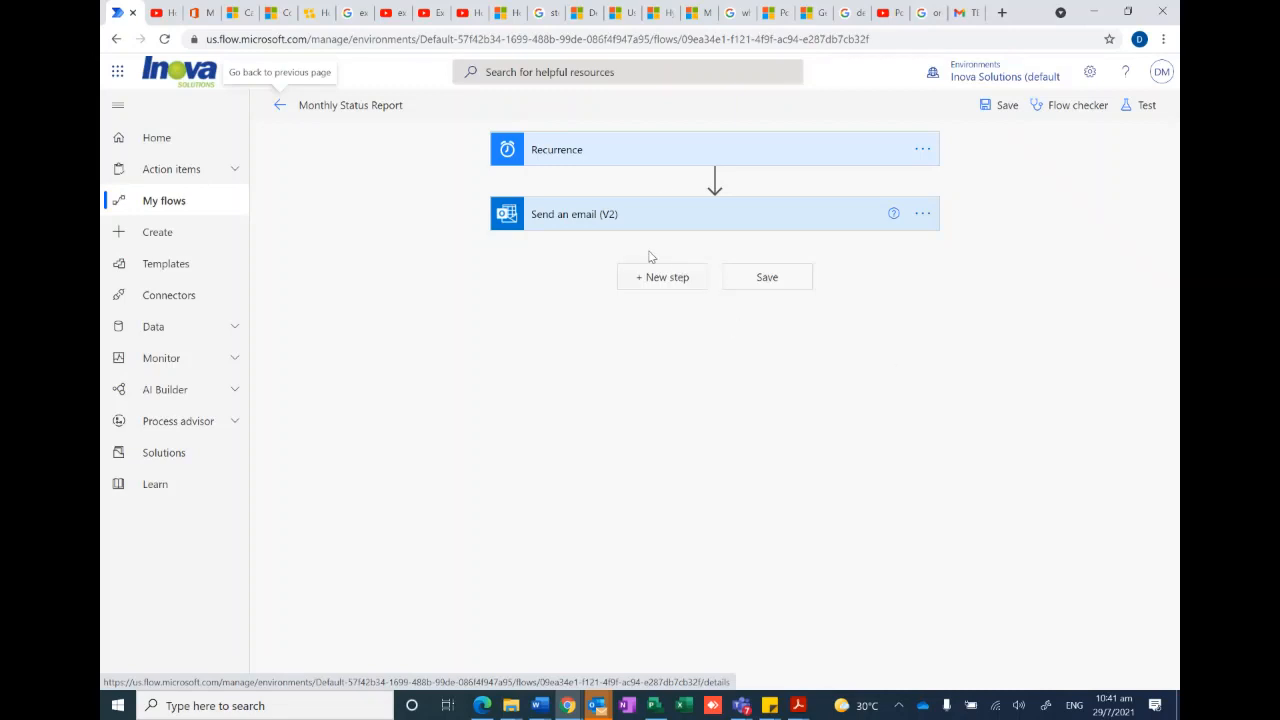
- Examine the Recurrence trigger with its advanced options and the Send an email (V2) action, and go back to My flows
click(672, 150)
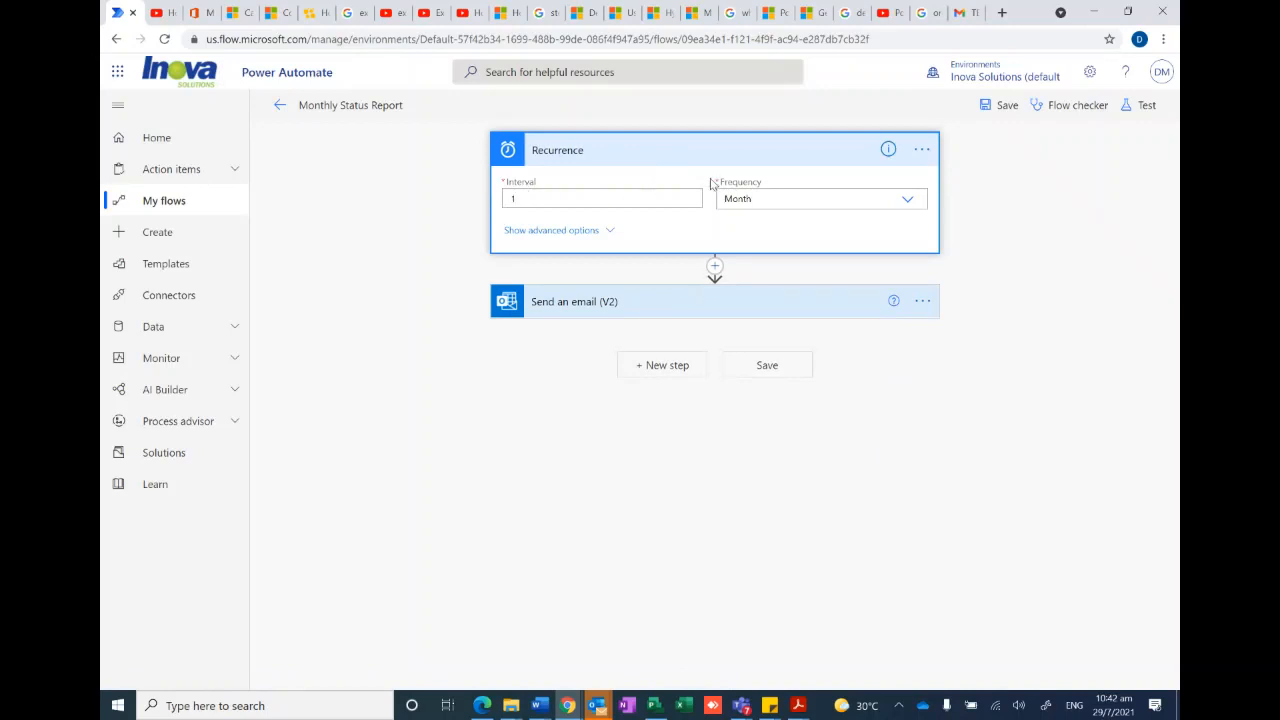
click(600, 232)
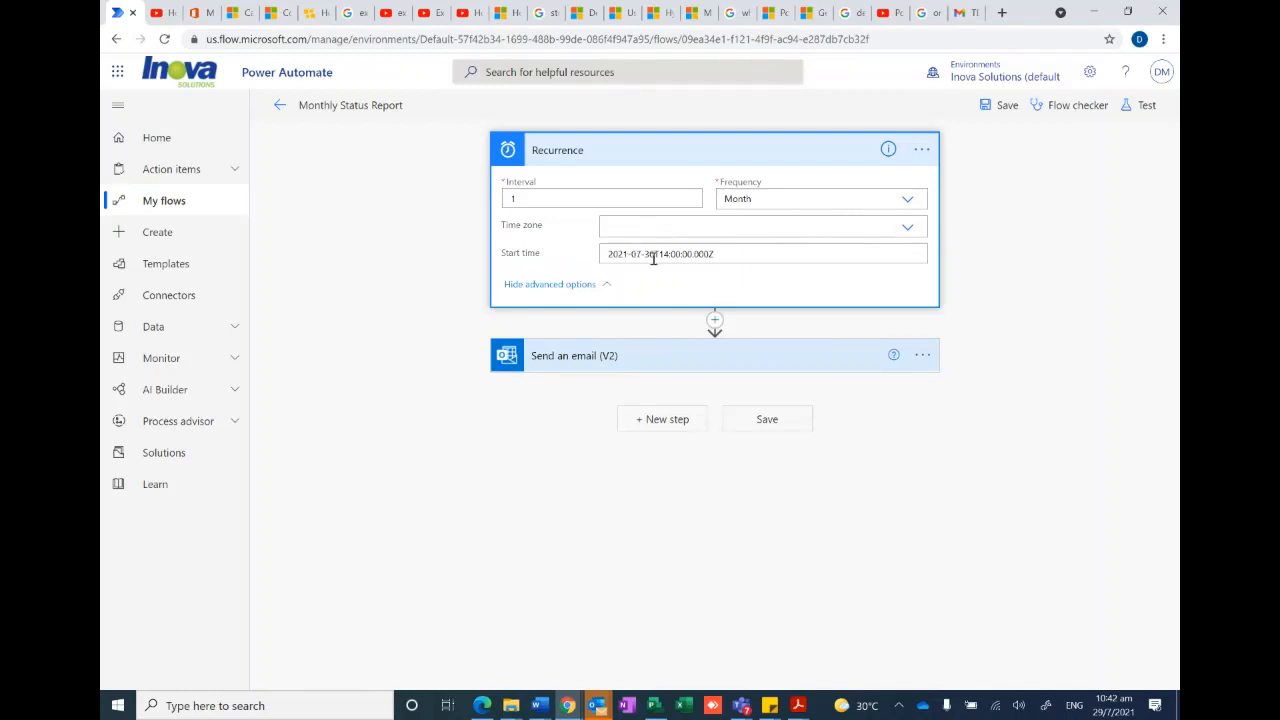
click(606, 288)
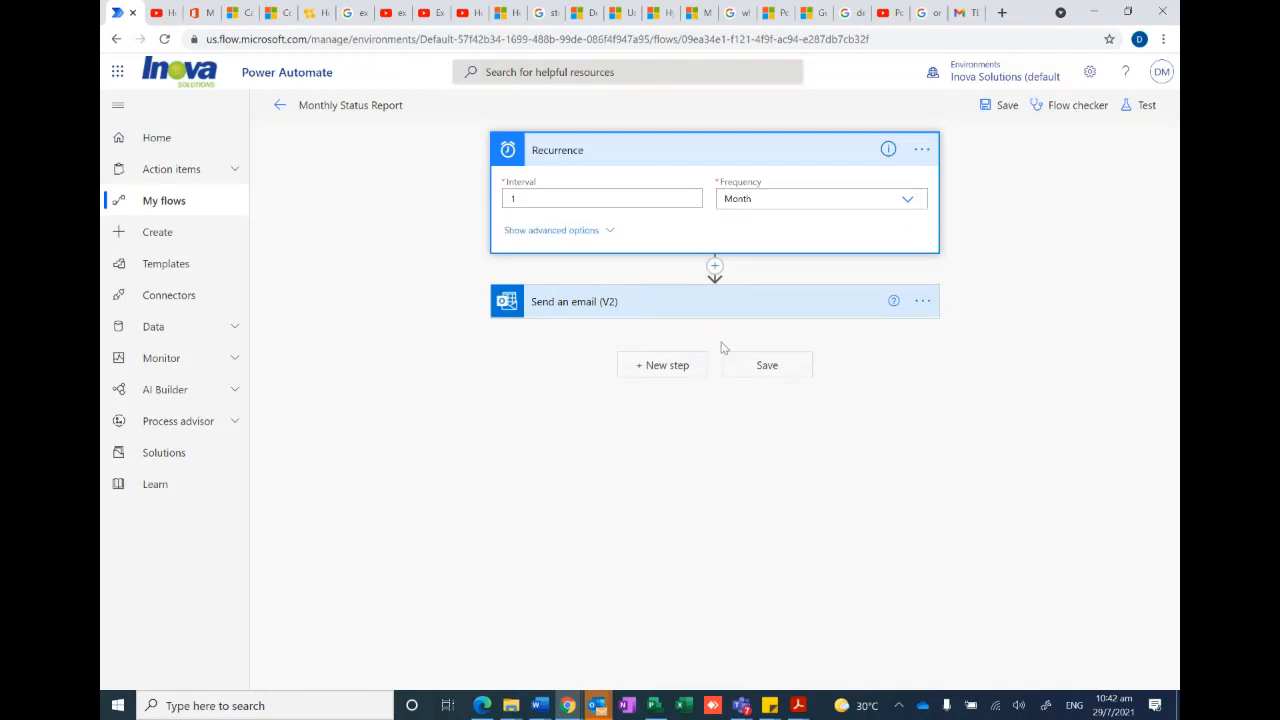
click(711, 309)
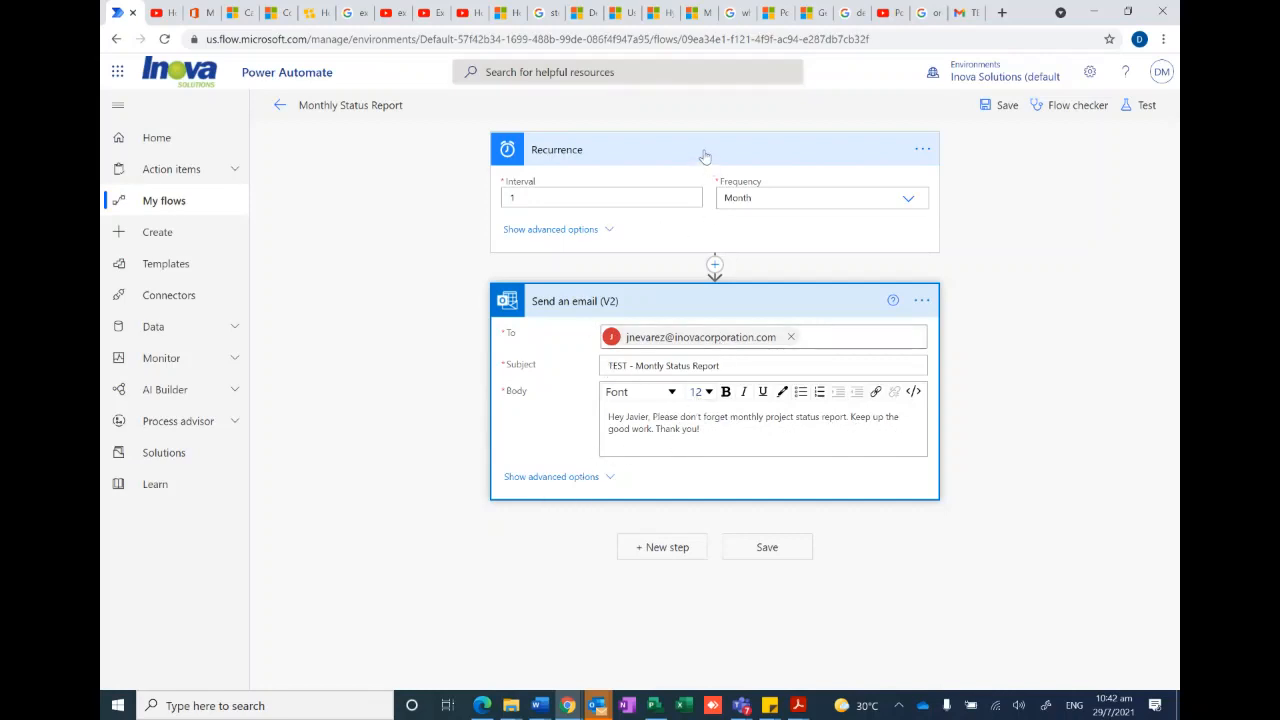
click(606, 230)
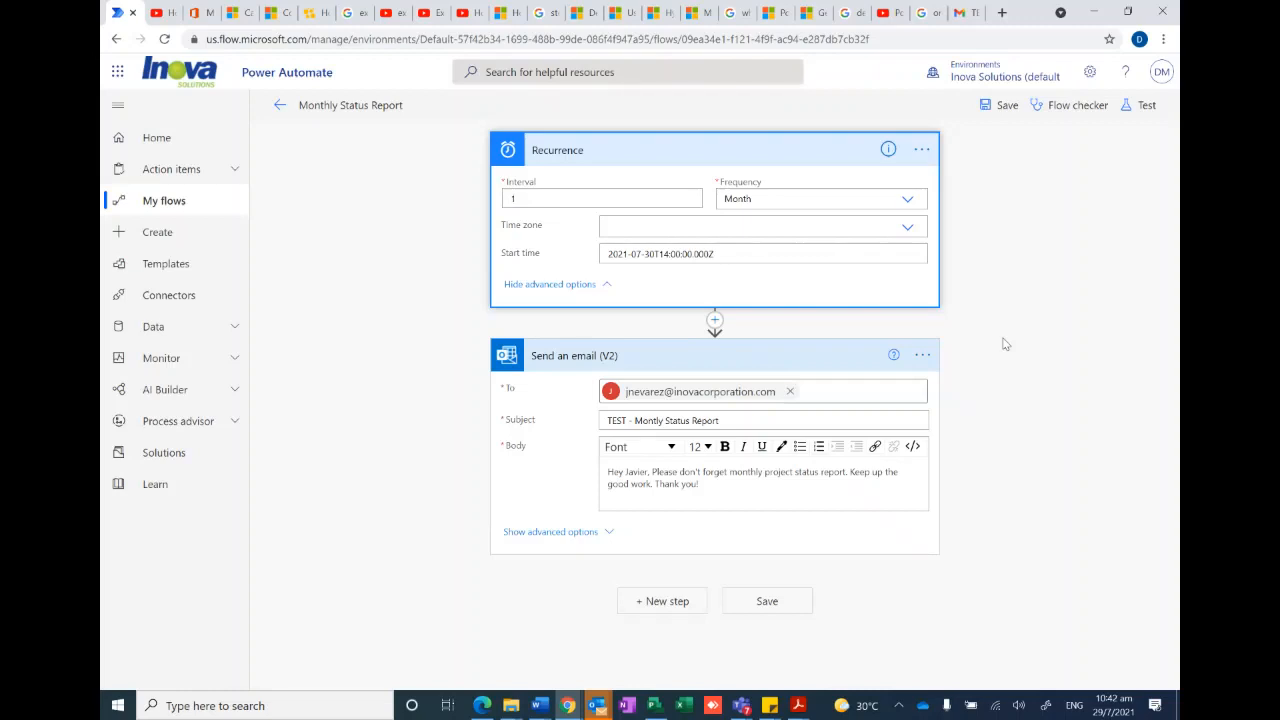
click(280, 105)
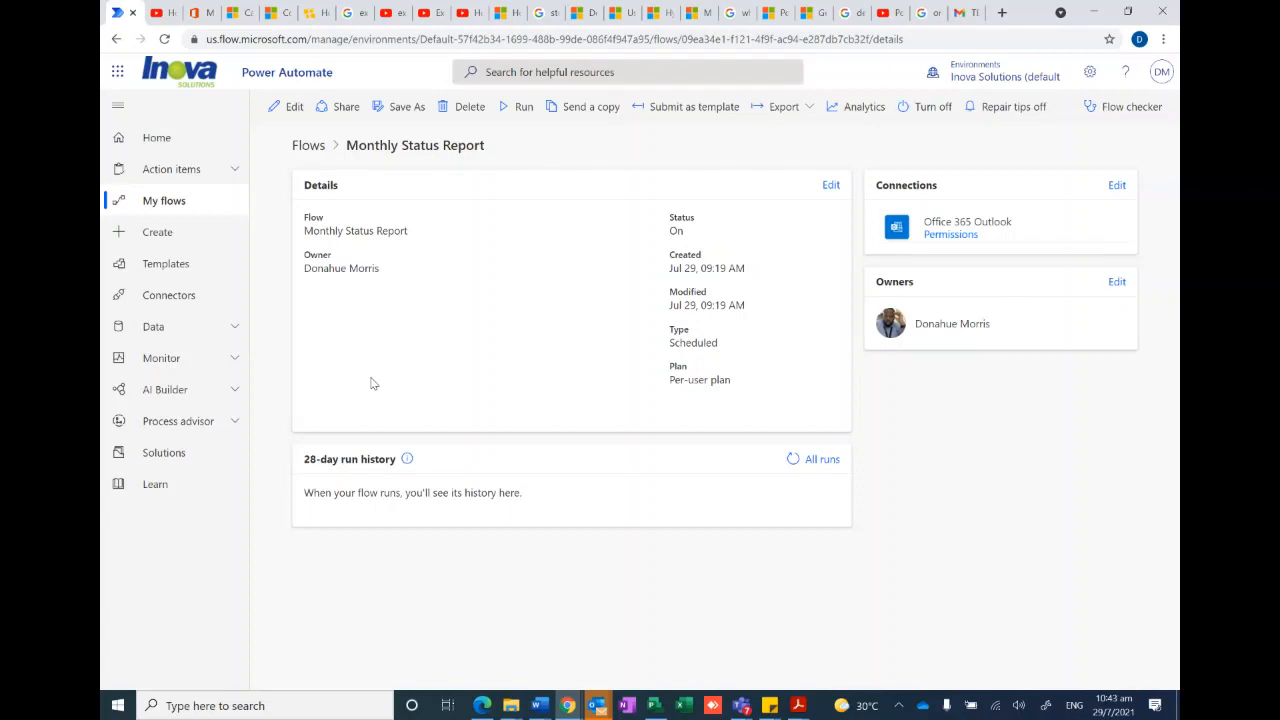
click(157, 205)
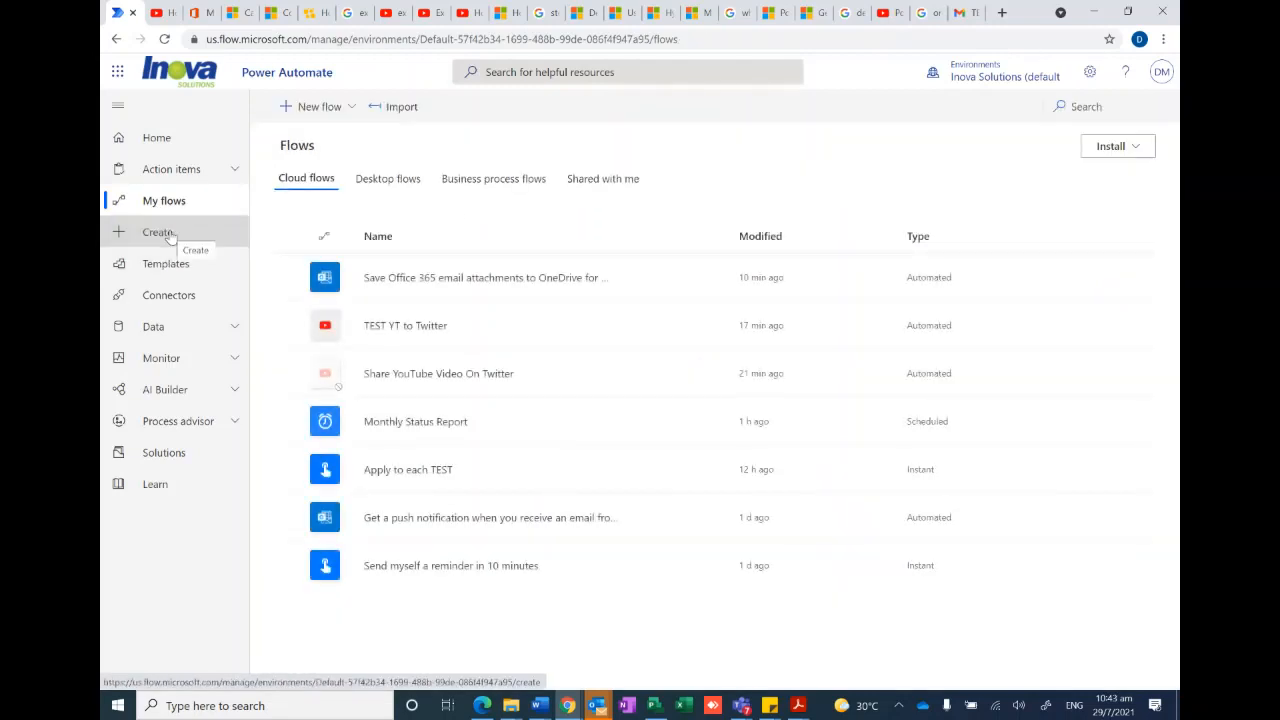
- Create an unnamed instant cloud flow from blank that uses the Manually trigger a flow trigger
click(168, 234)
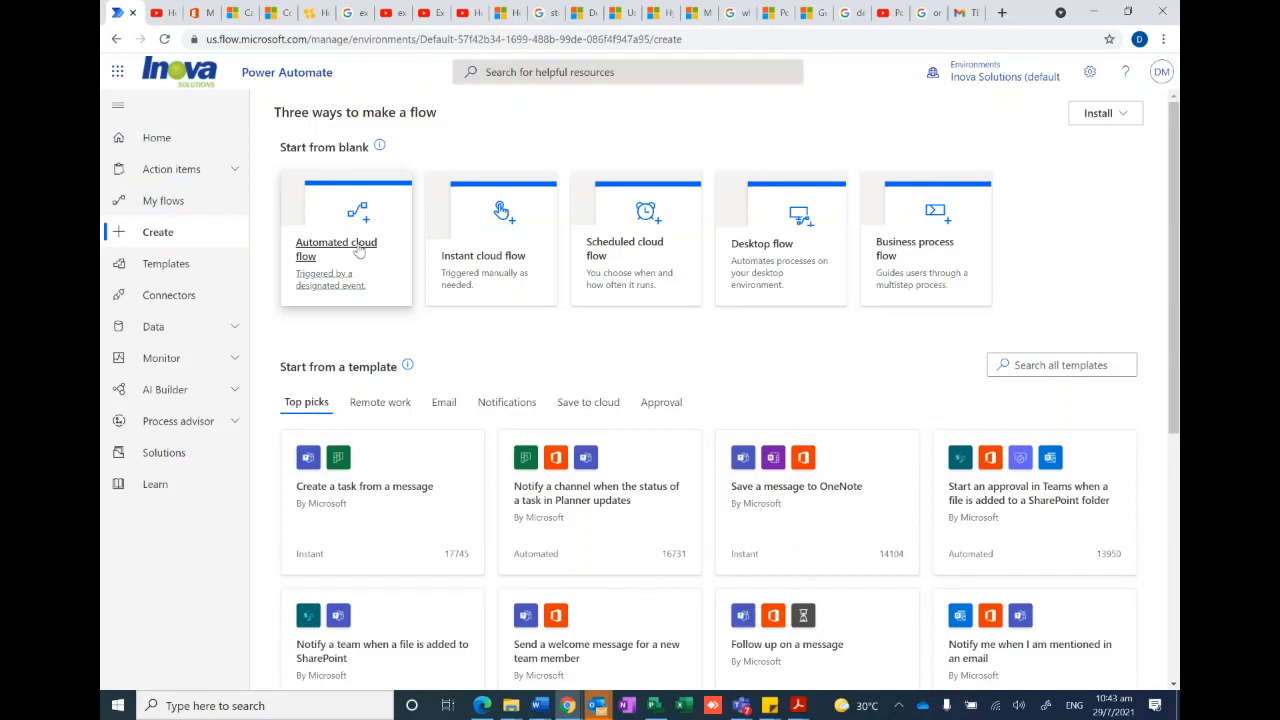
click(500, 256)
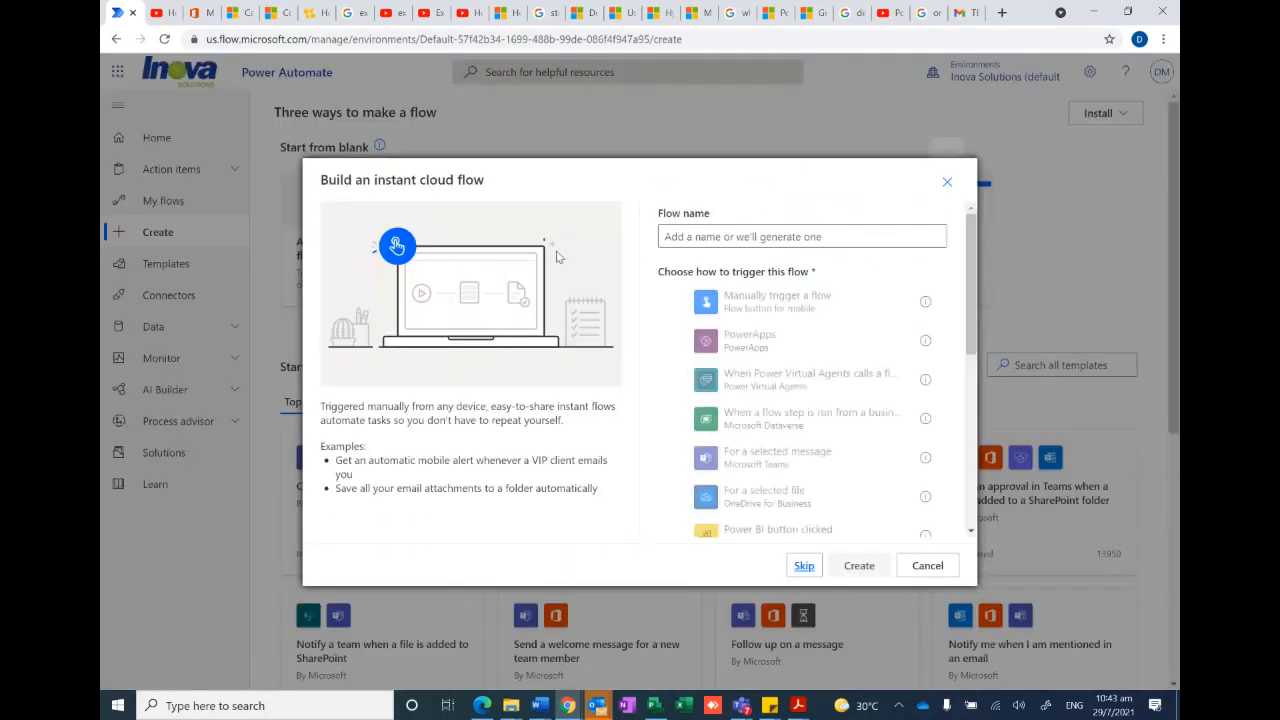
click(700, 240)
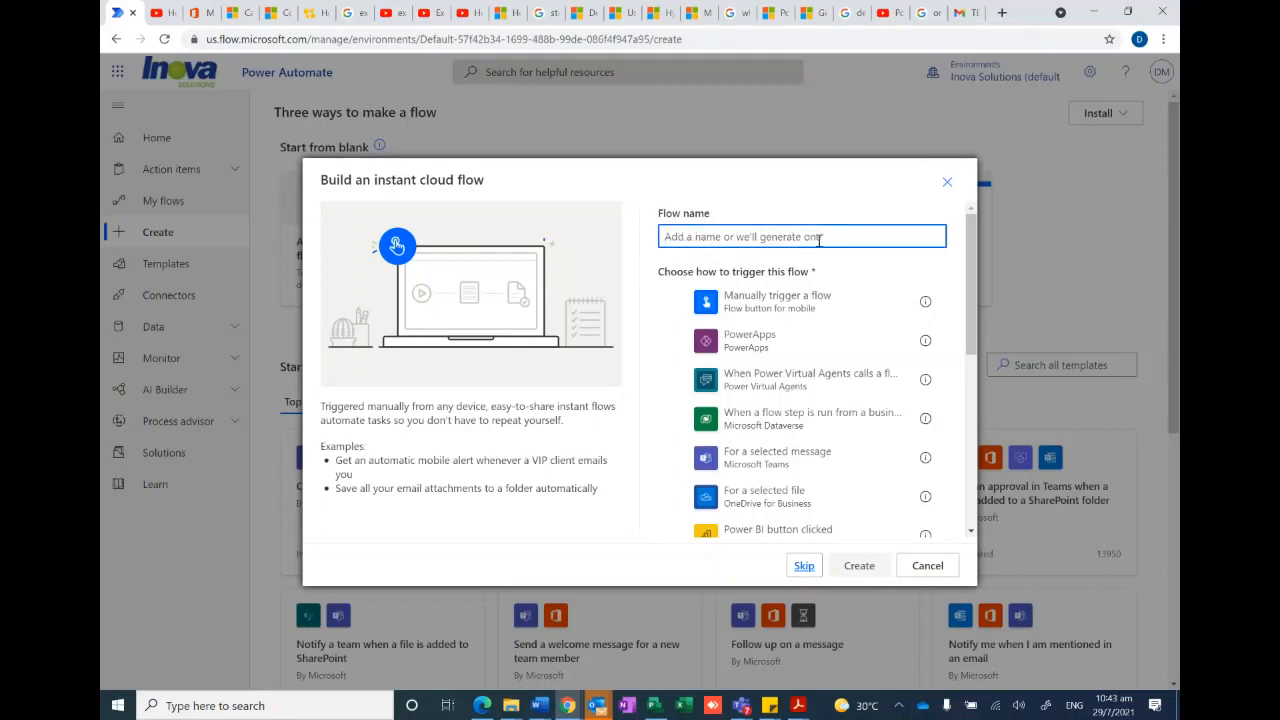
drag(785, 308, 769, 297)
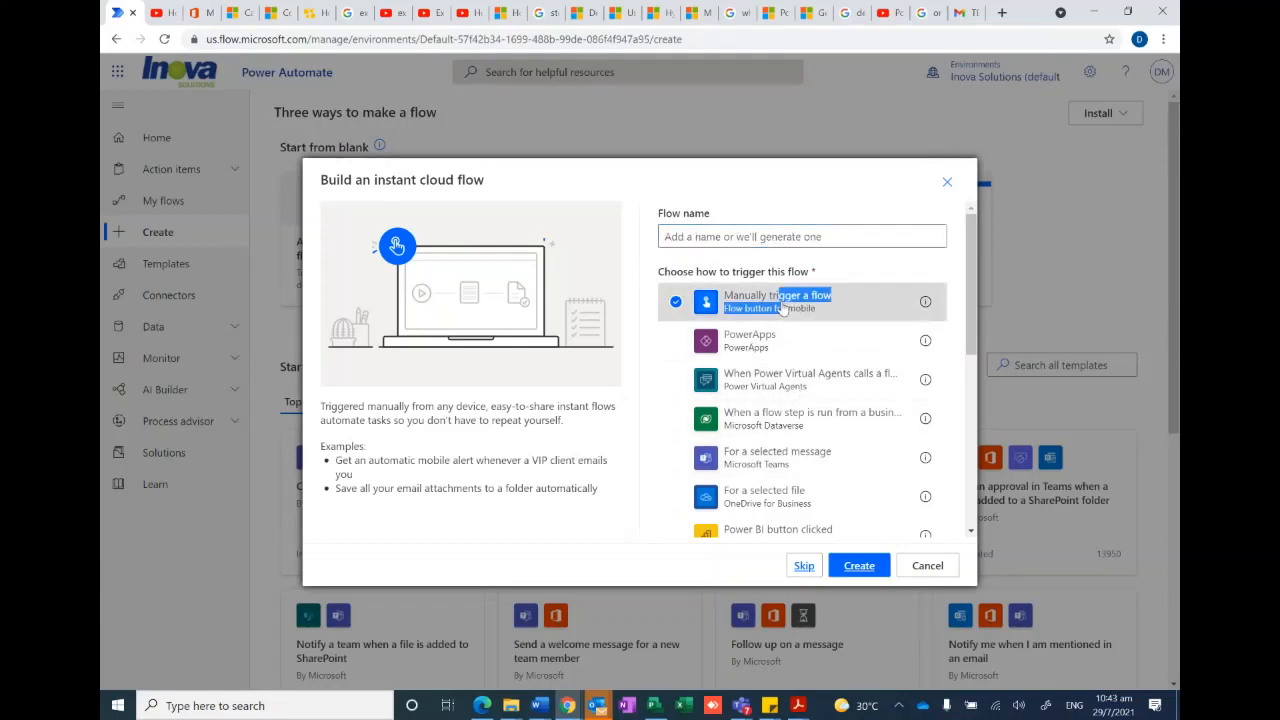
click(855, 566)
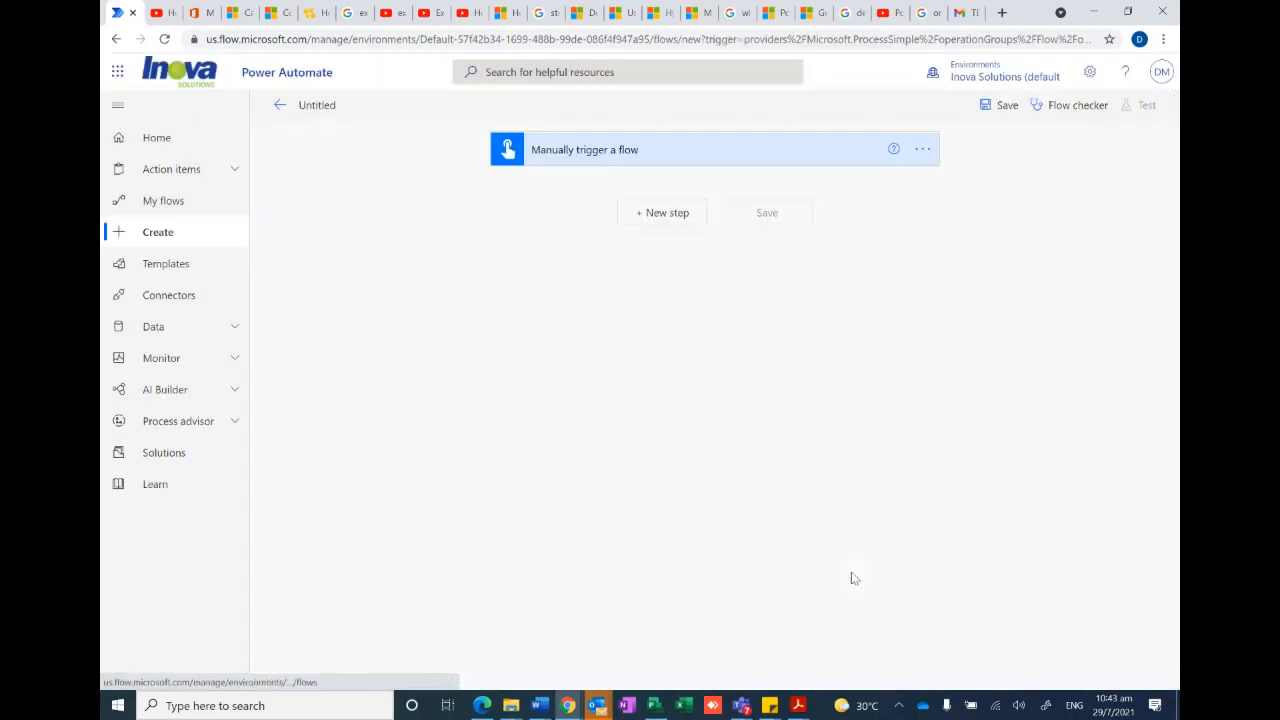
- Add a new step below the manual trigger and search the available operations for "noti"
click(664, 216)
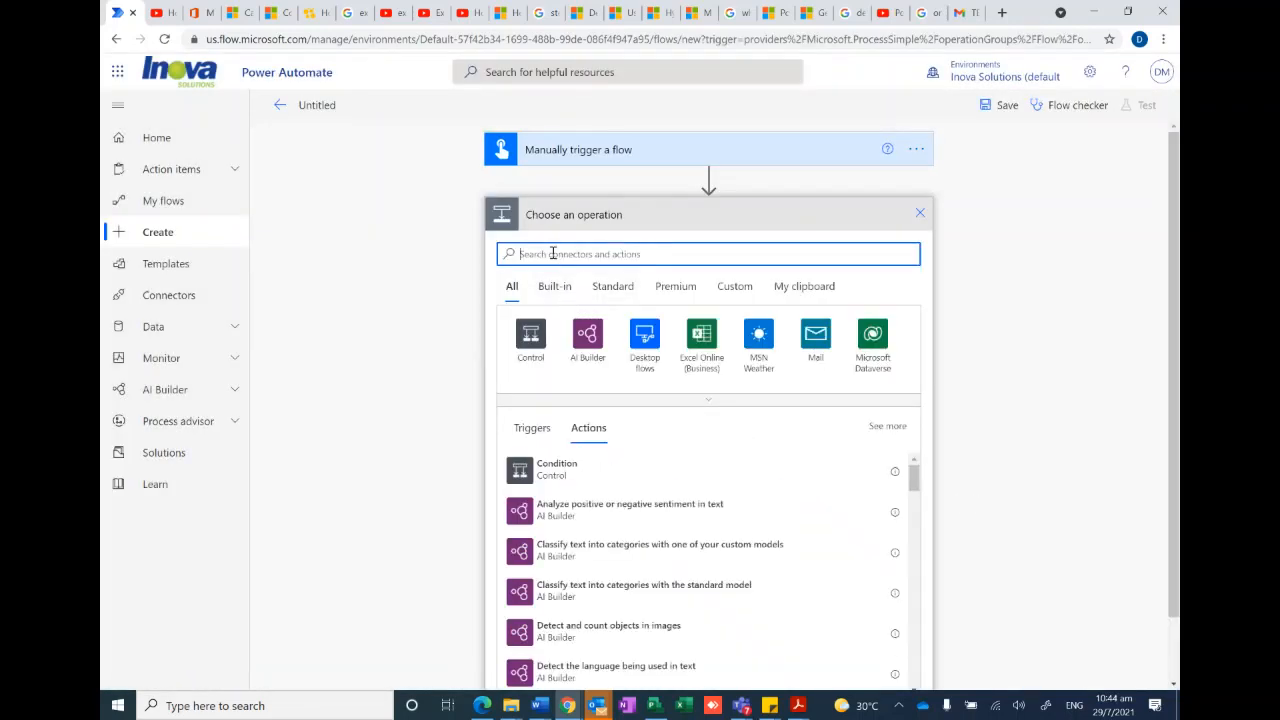
text(noti)
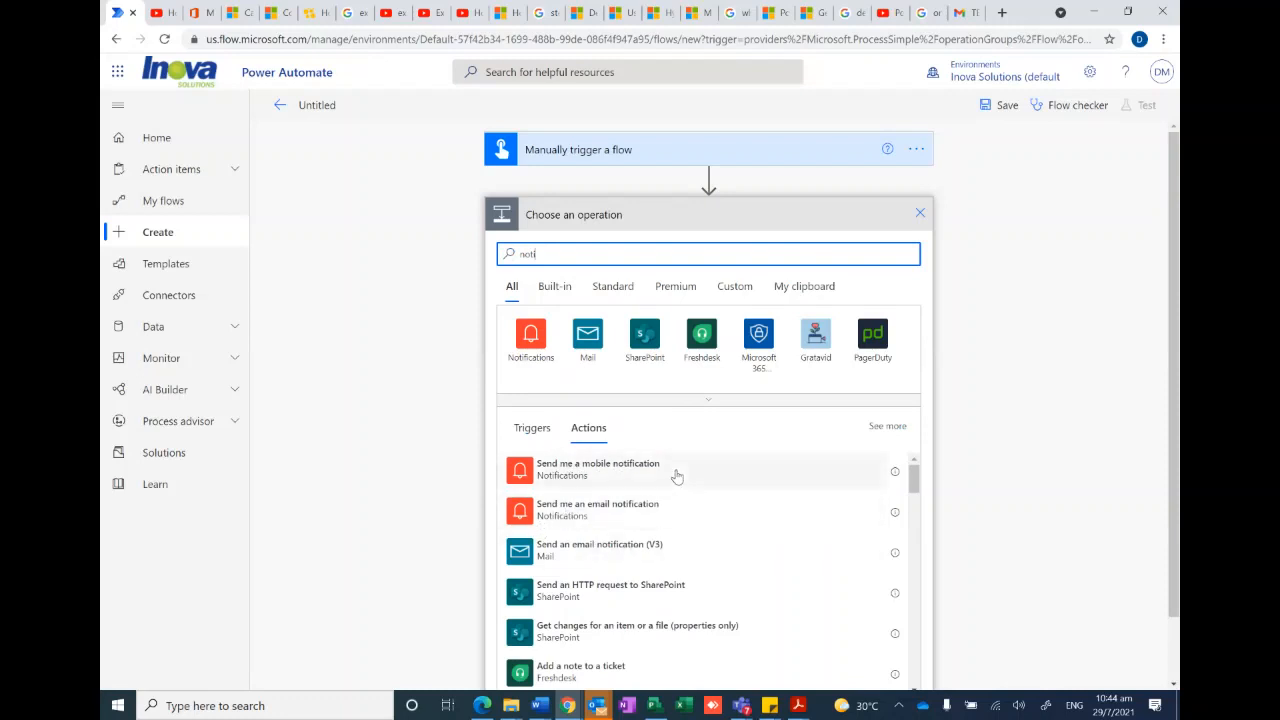
double_click(560, 254)
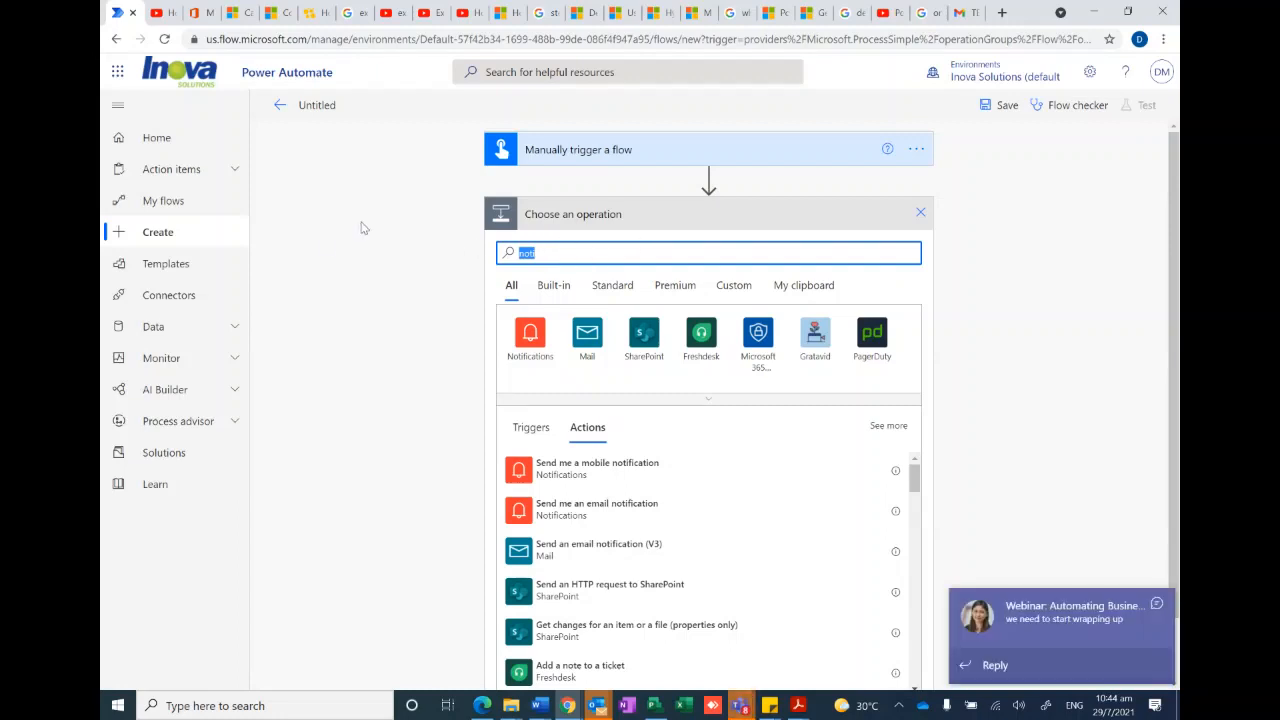
- Discard the untitled instant flow and return to the Create page
click(166, 234)
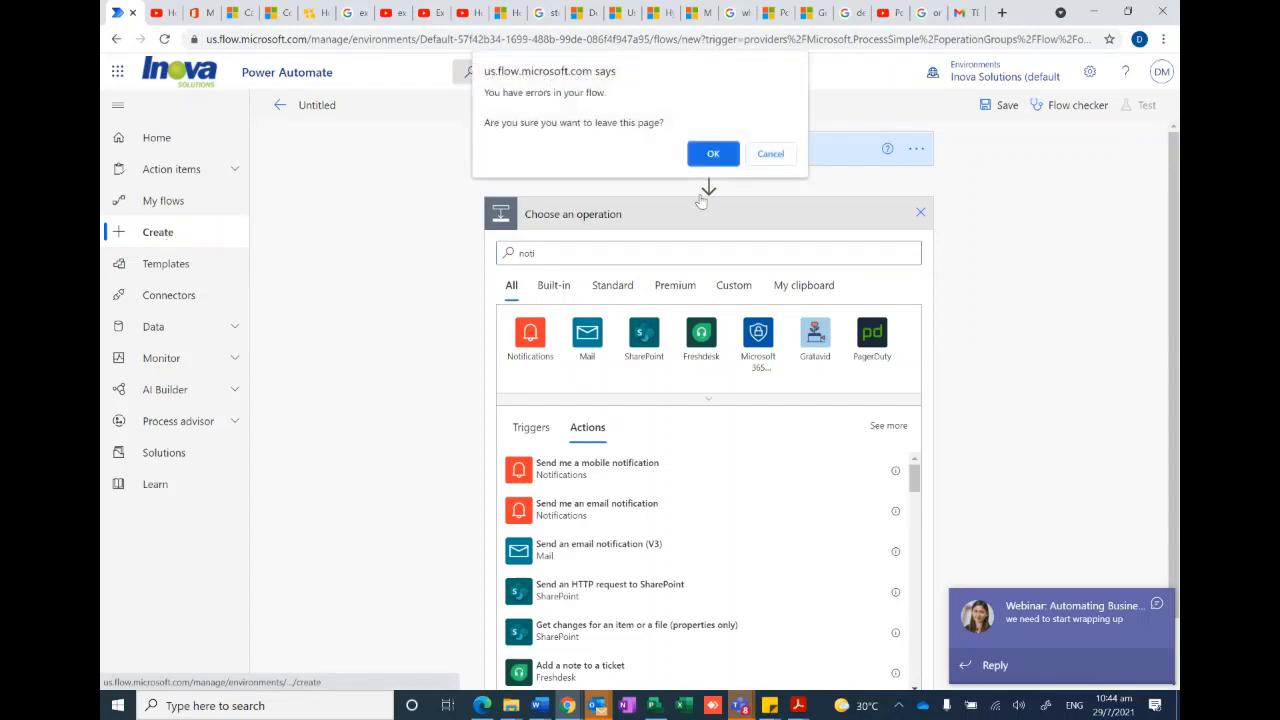
click(775, 149)
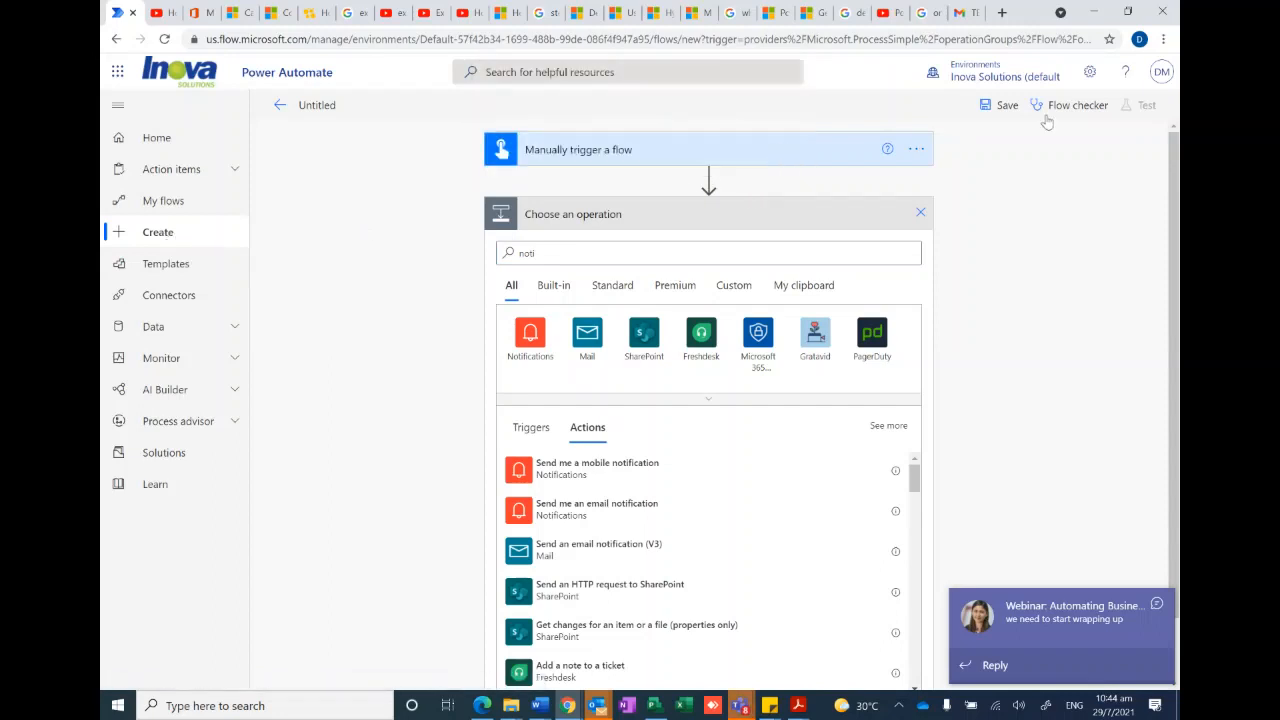
click(160, 236)
click(713, 154)
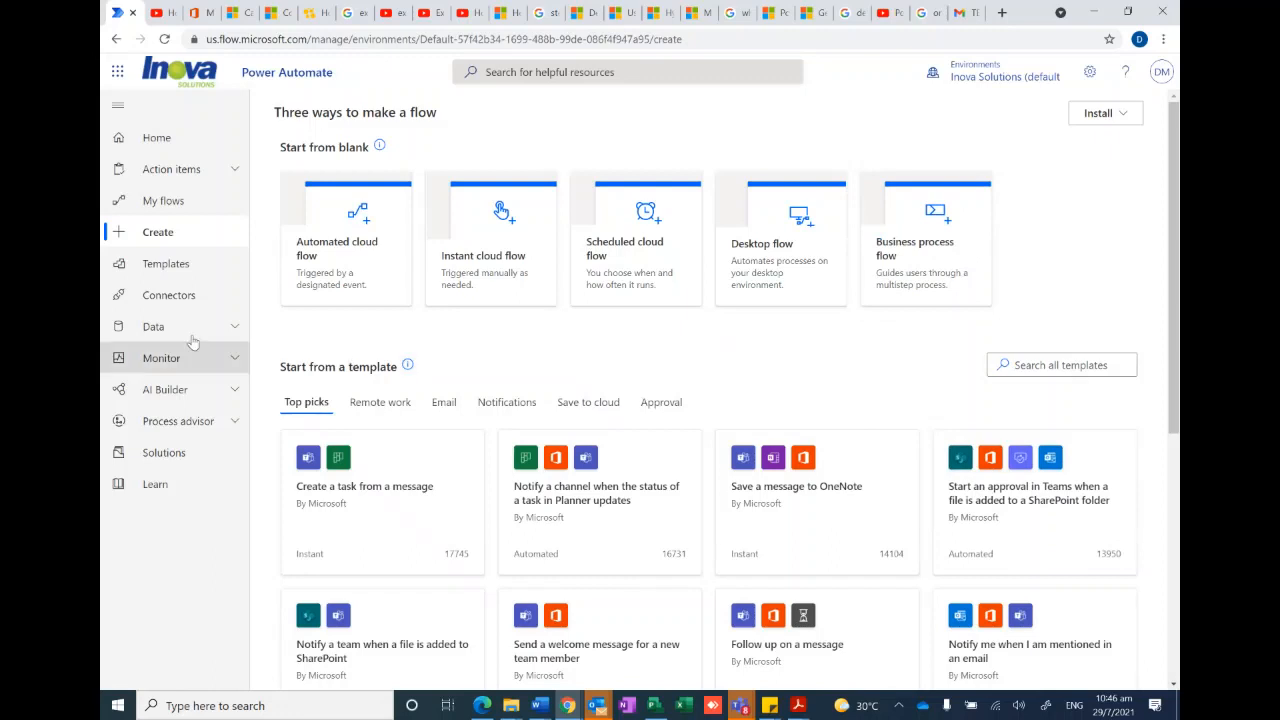
- Open the Cloud flow activity page under Monitor and review the list of recent flow runs
click(161, 360)
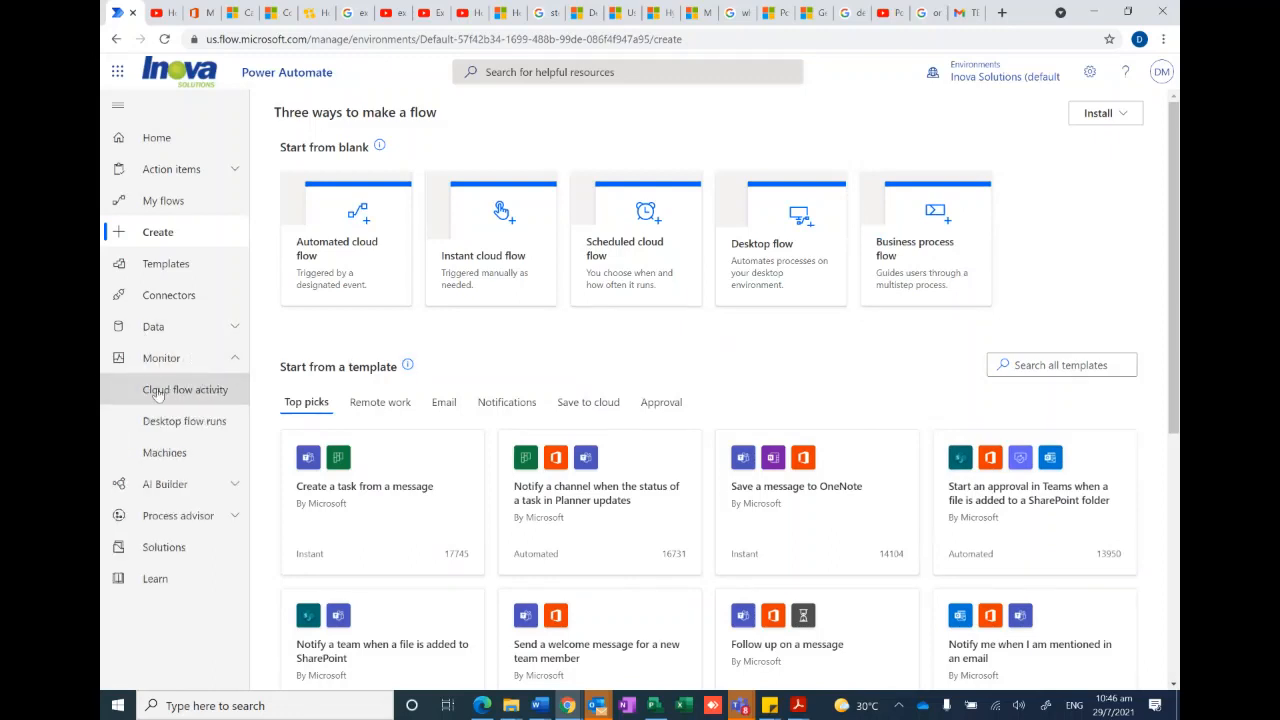
click(180, 393)
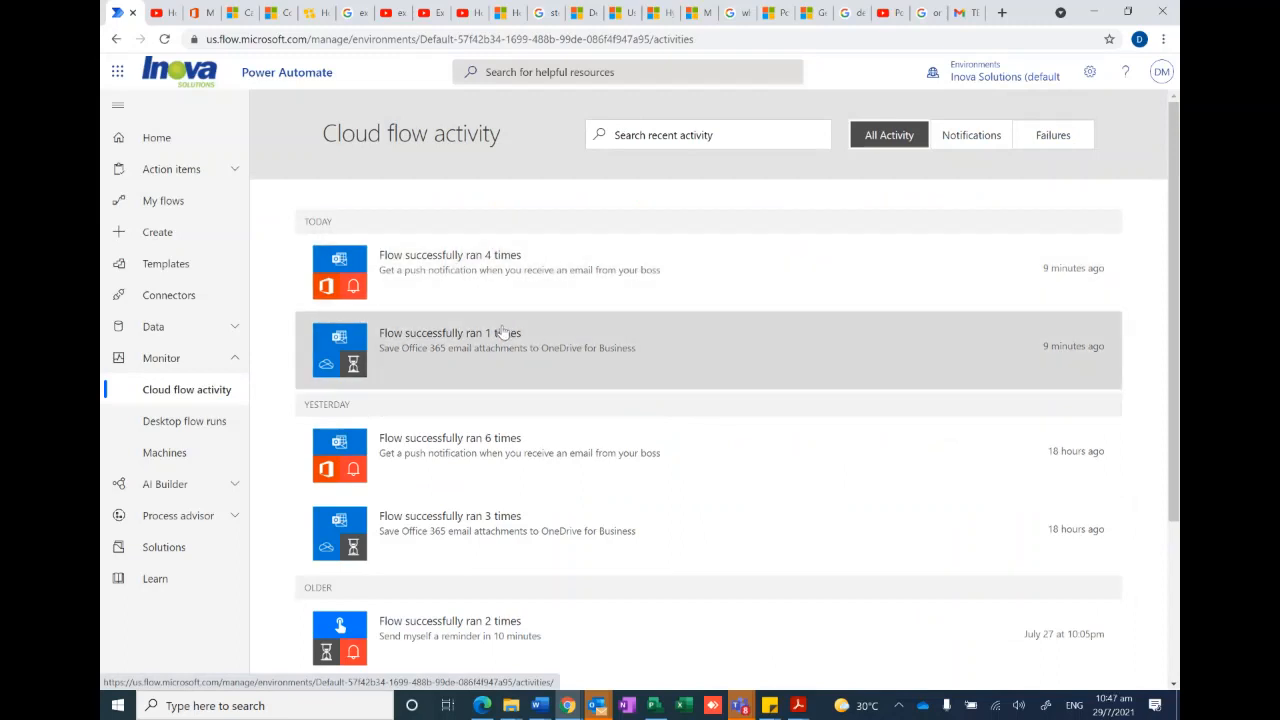
scroll(503, 333, down, 1)
scroll(527, 297, down, 1)
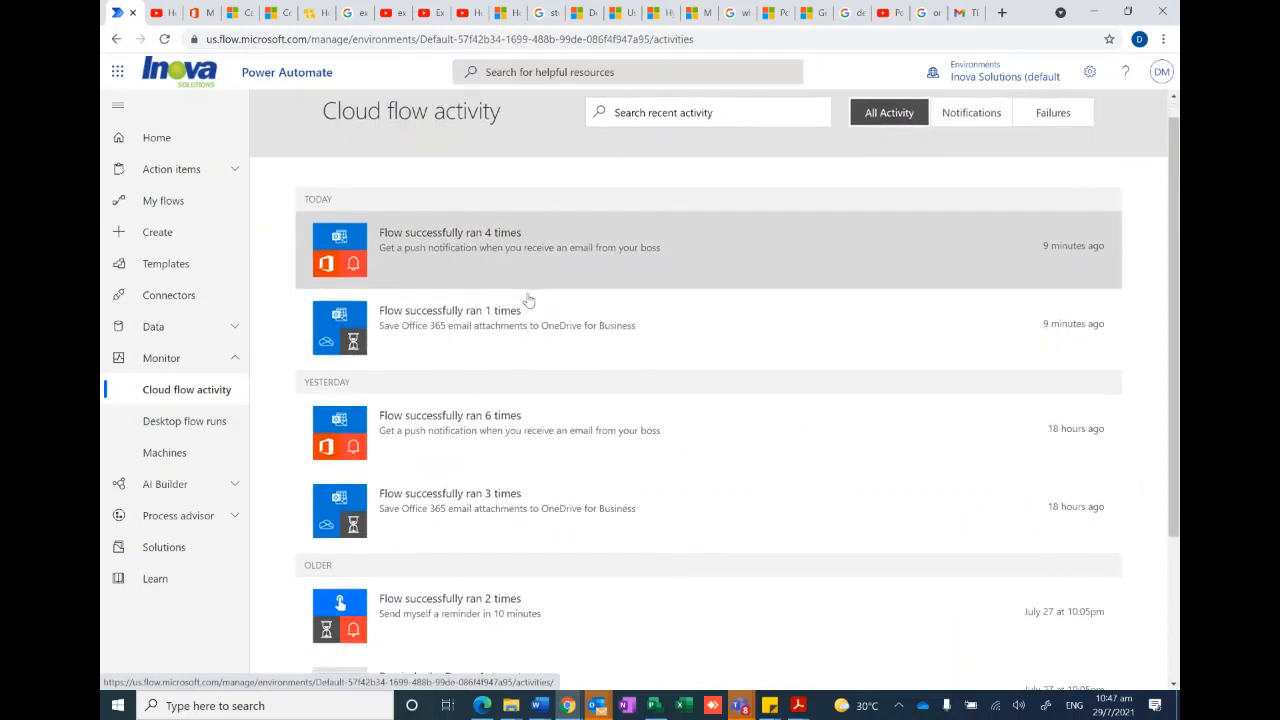
scroll(500, 405, down, 2)
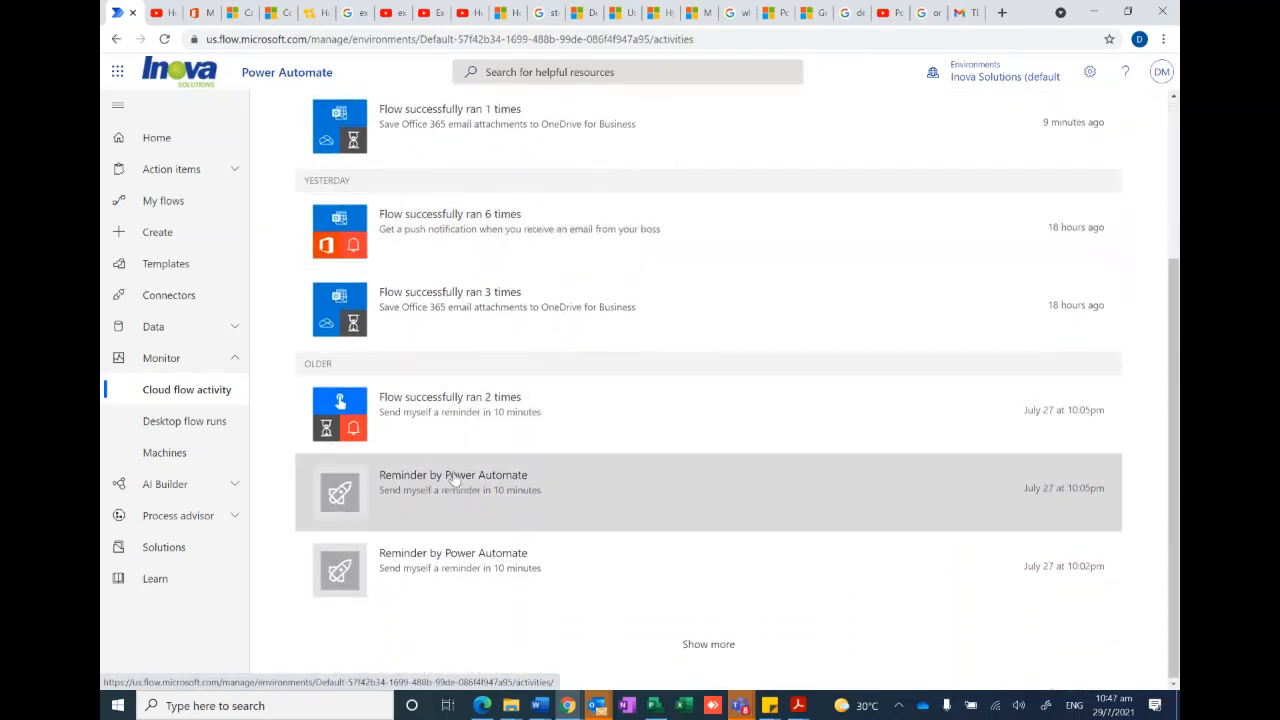
scroll(709, 447, up, 3)
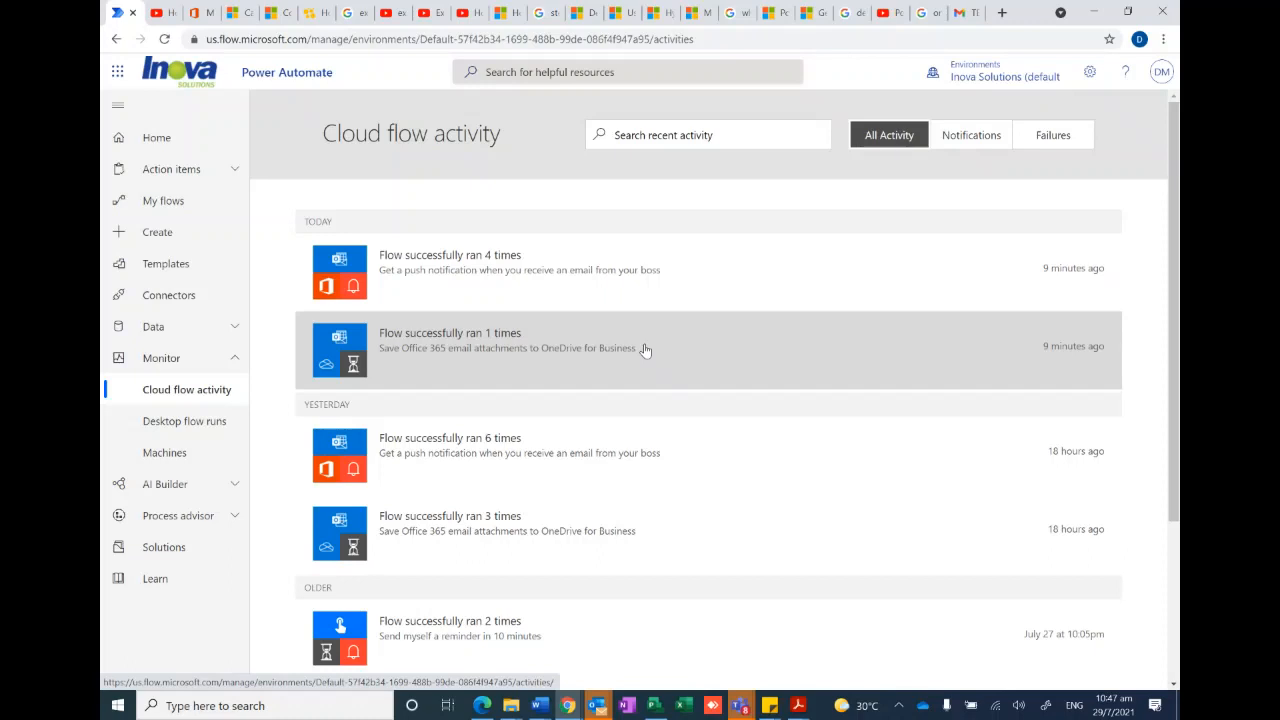
- Switch to the Teams webinar meeting window and stop sharing the screen
click(742, 710)
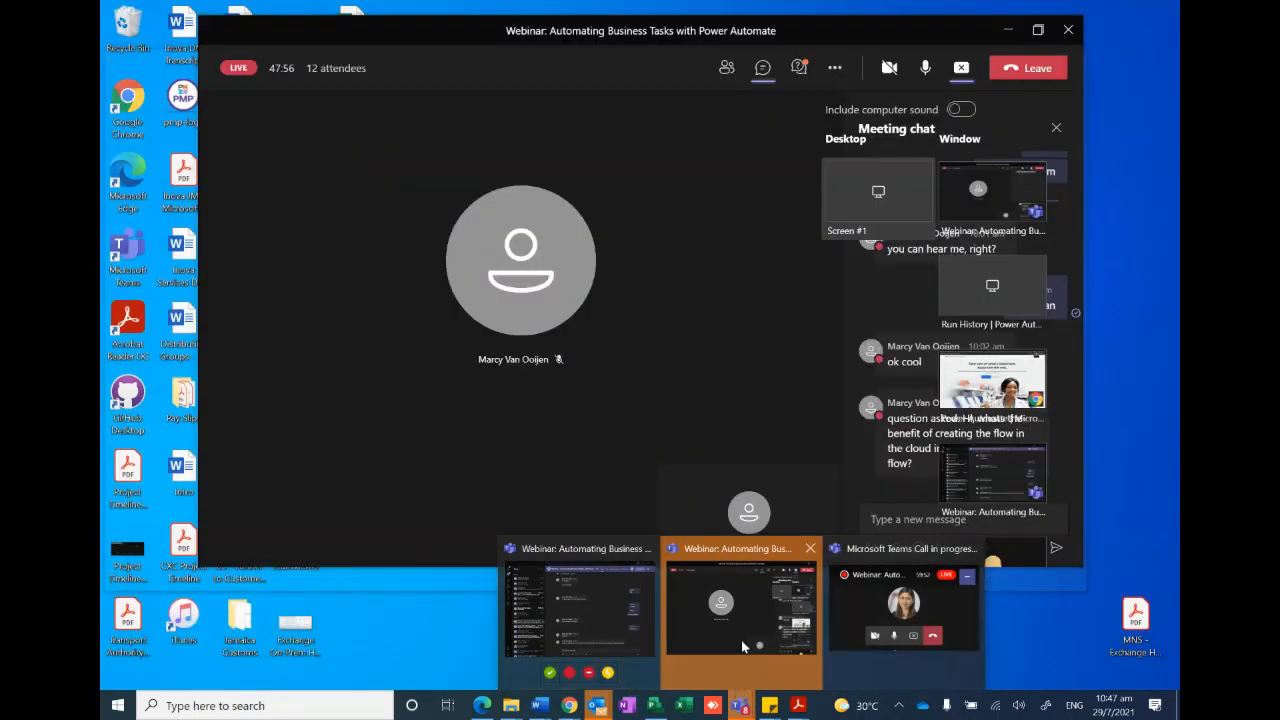
click(746, 648)
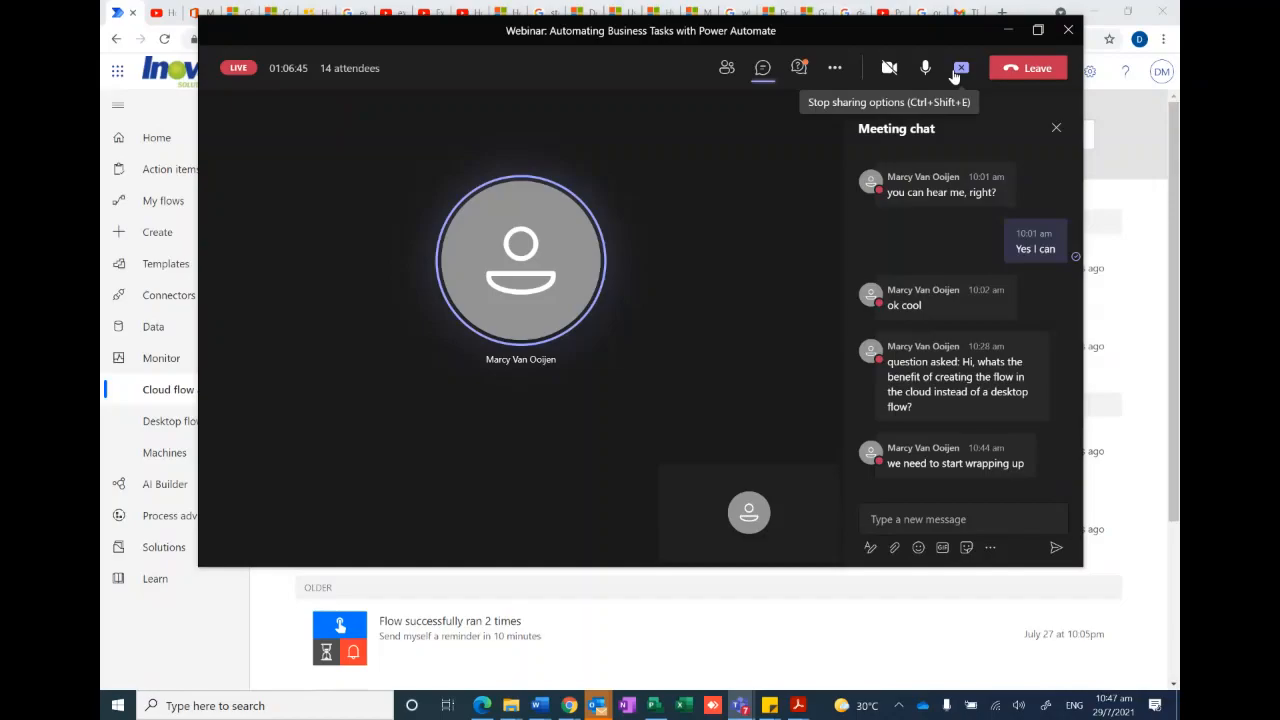
click(955, 77)
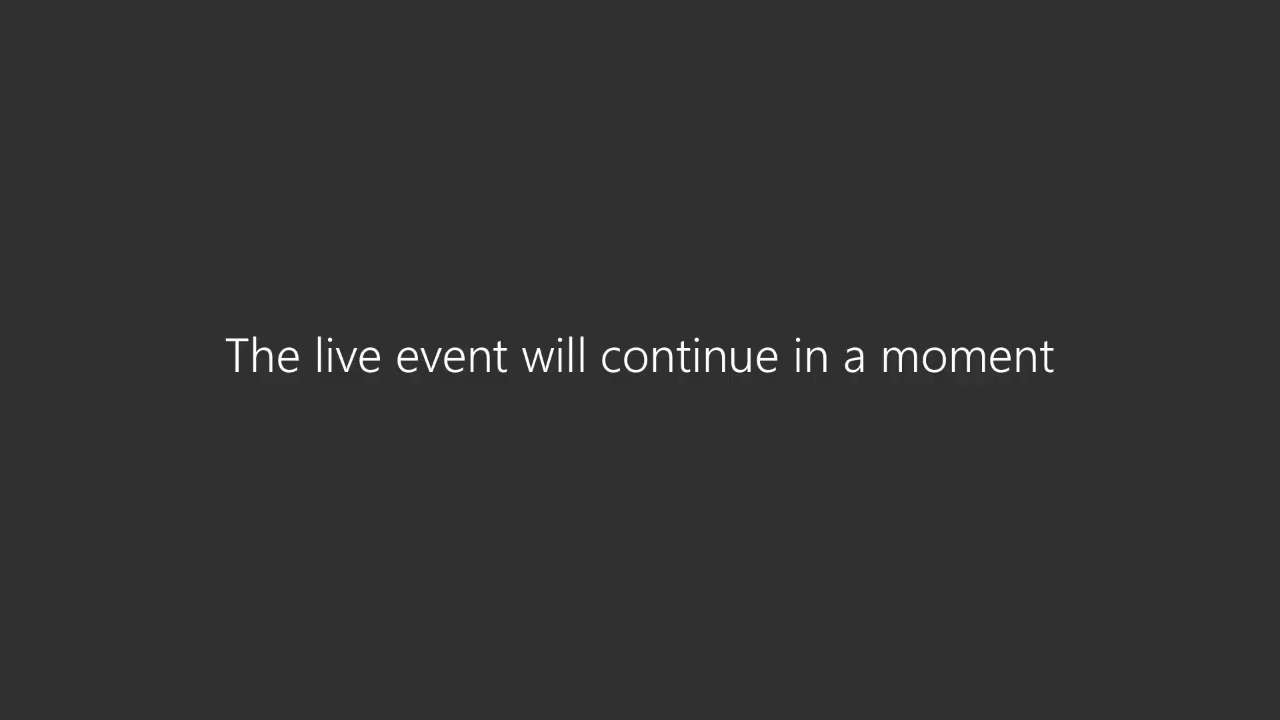